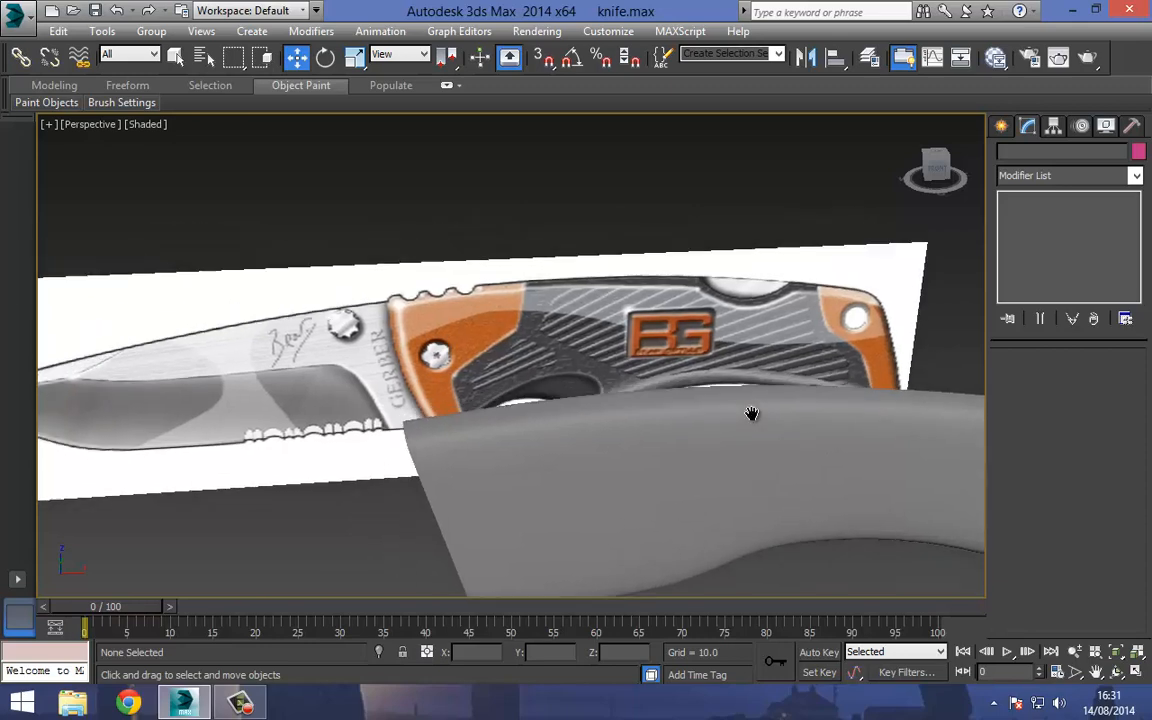
# Select the grey knife handle mesh and show it from the front over the reference image
pyautogui.scroll(-5, 754, 421)
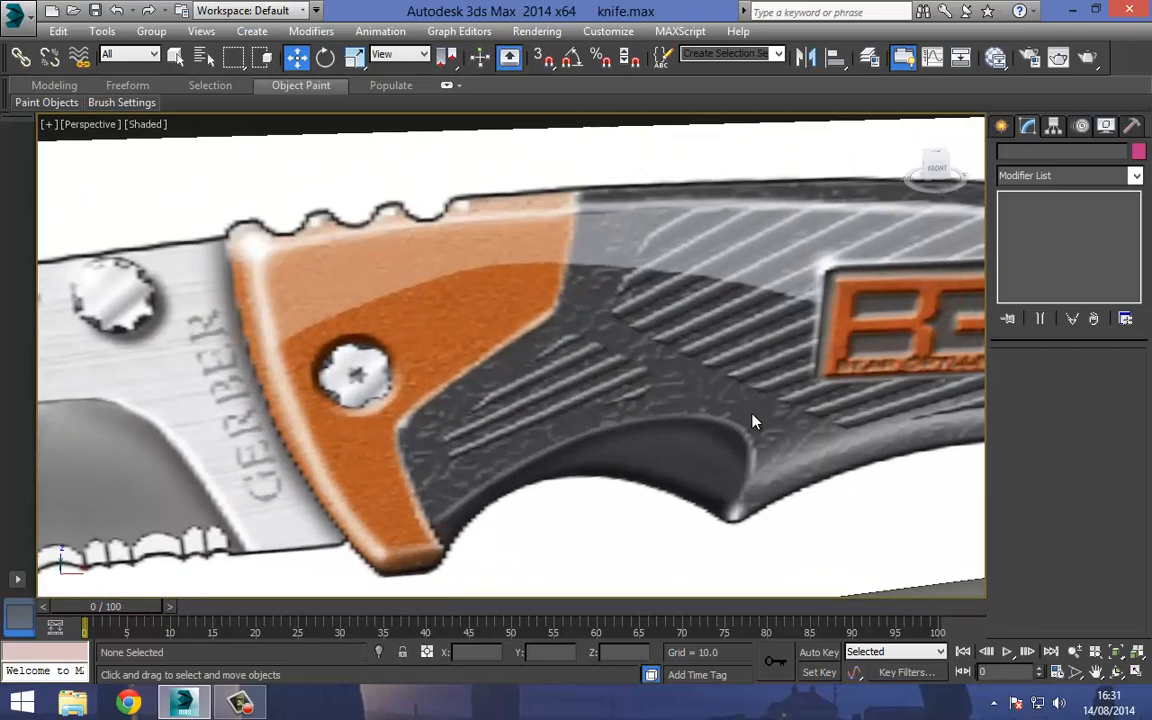
pyautogui.click(751, 413)
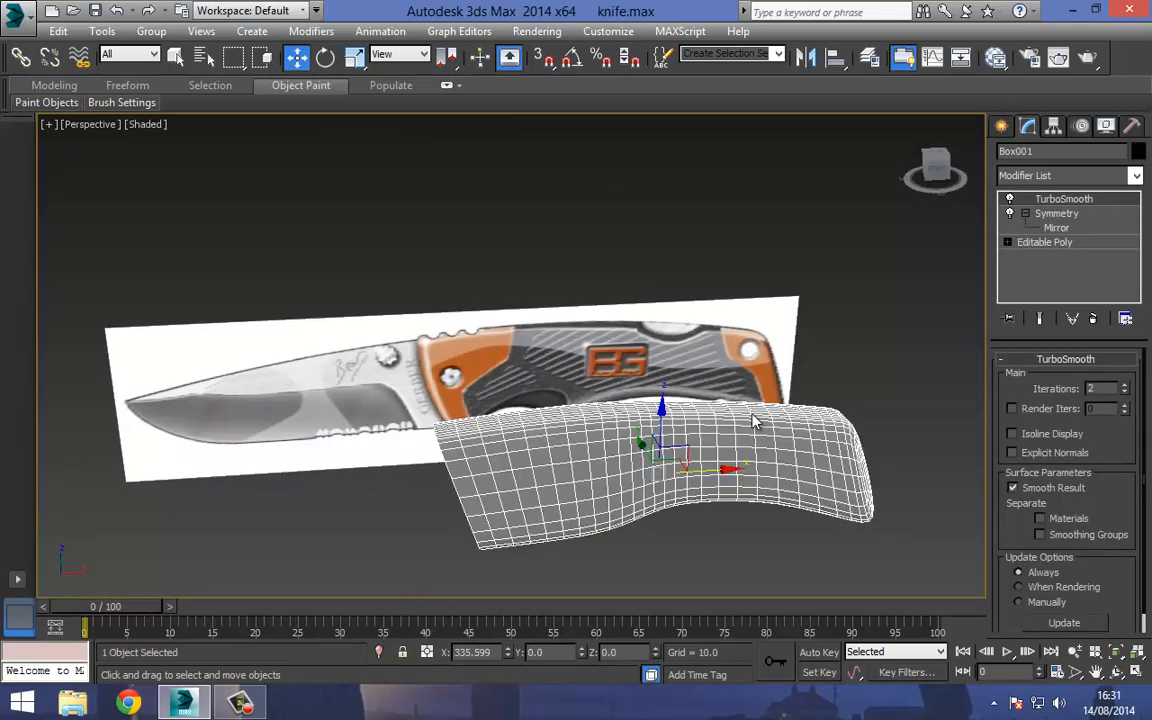
pyautogui.press('f')
pyautogui.scroll(3, 754, 421)
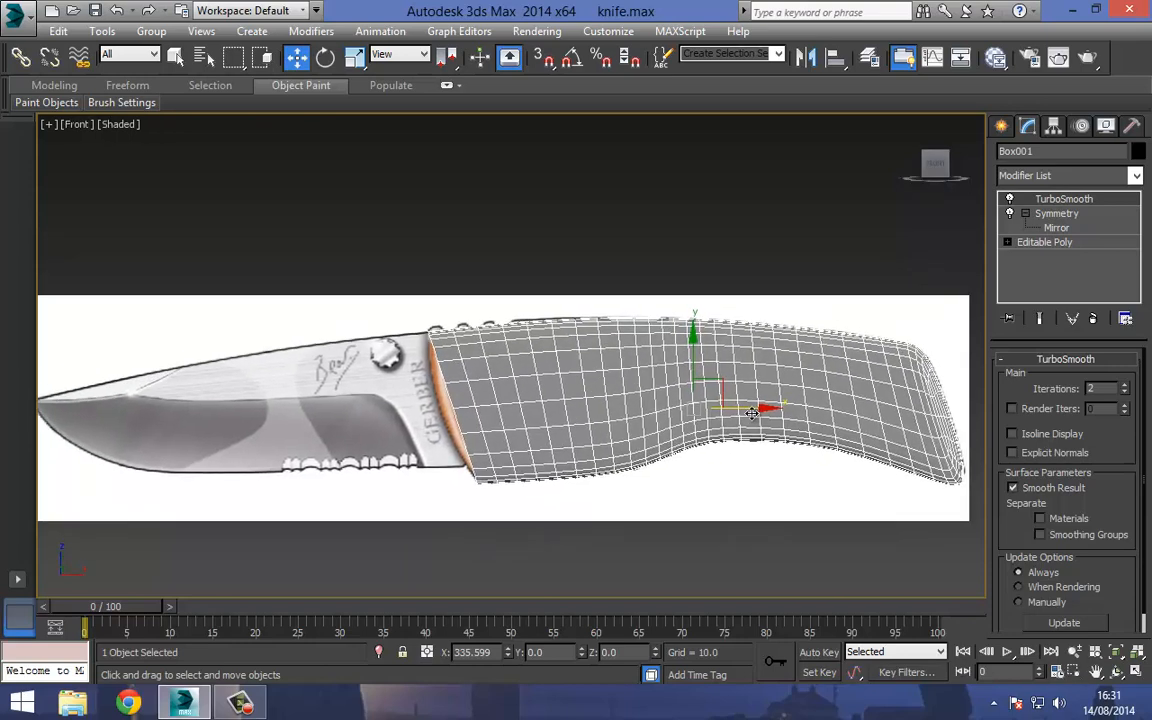
# Make the handle see-through and edit its Editable Poly at vertex level
pyautogui.press('1')
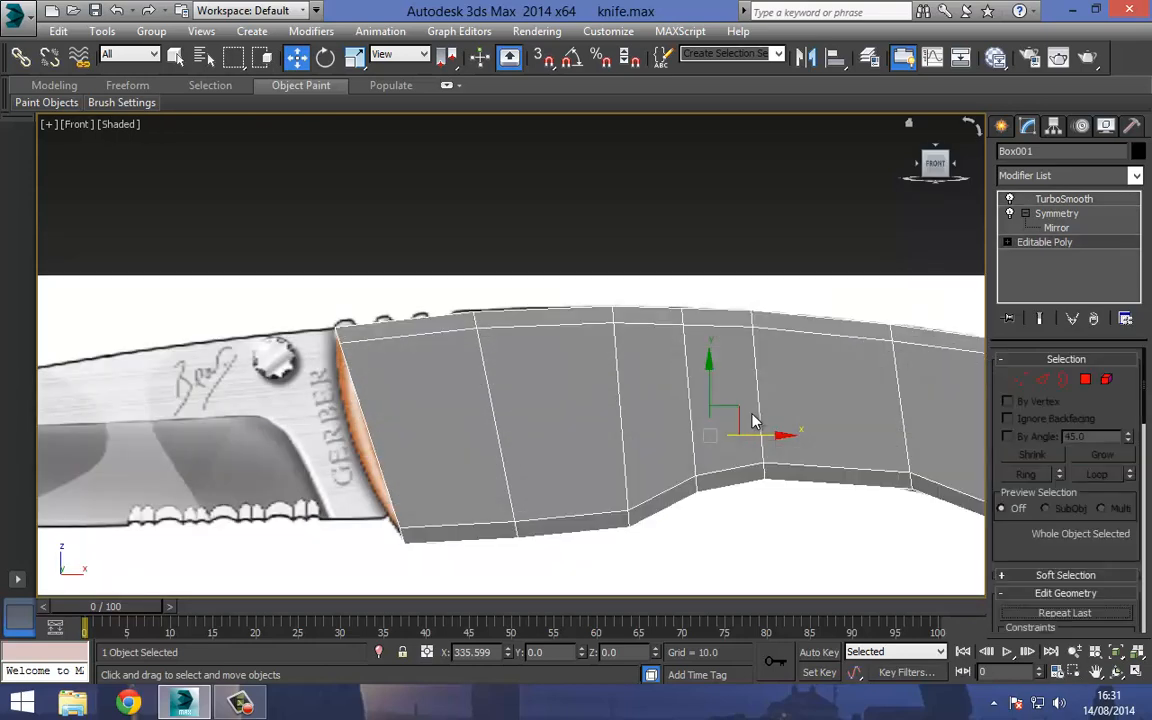
pyautogui.moveTo(751, 413); pyautogui.dragTo(798, 338, button='middle')
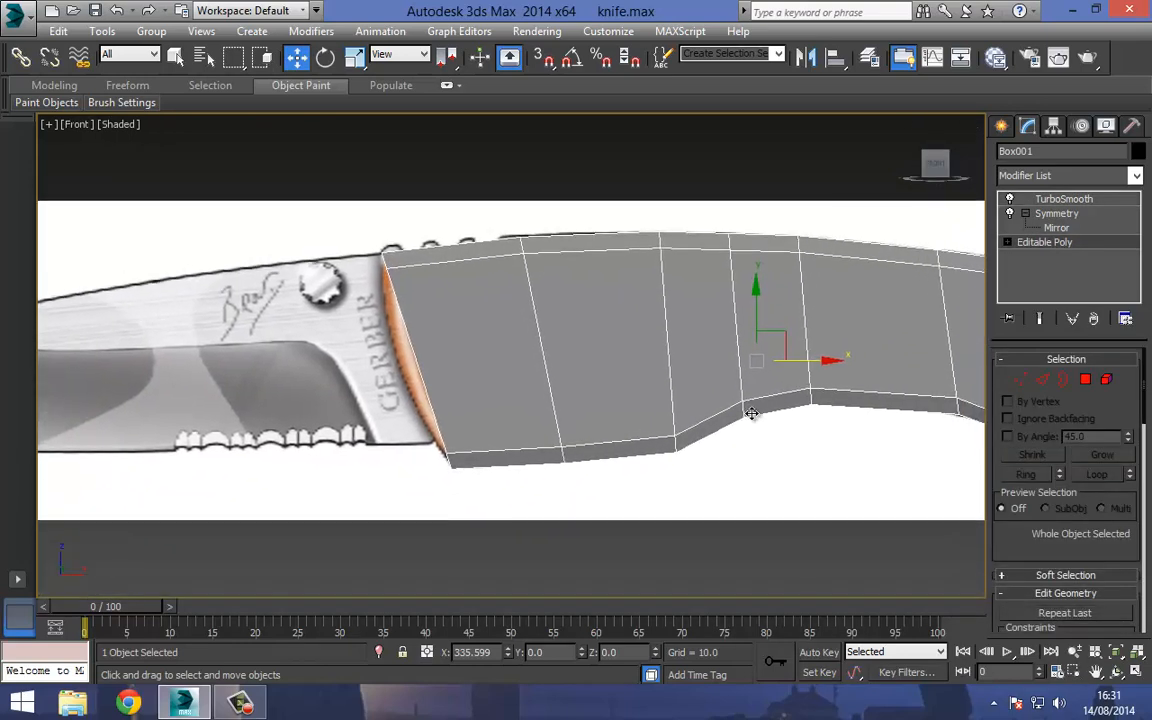
pyautogui.hotkey('alt', 'x')
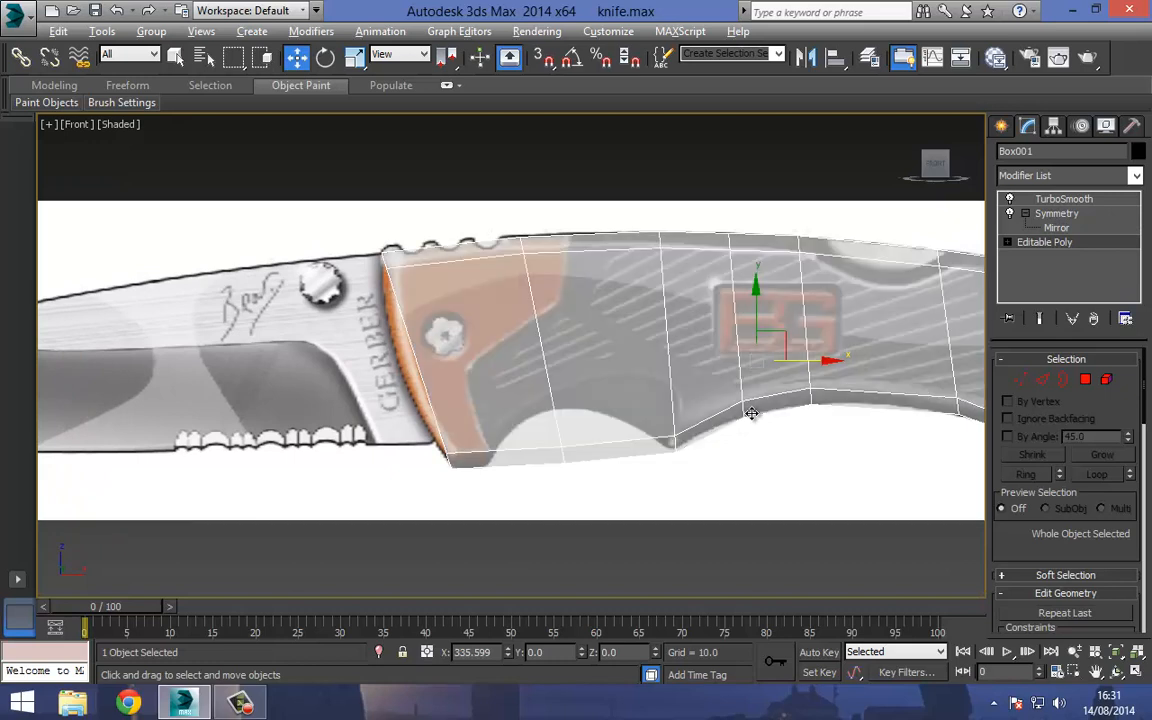
pyautogui.moveTo(751, 413); pyautogui.dragTo(739, 370, button='middle')
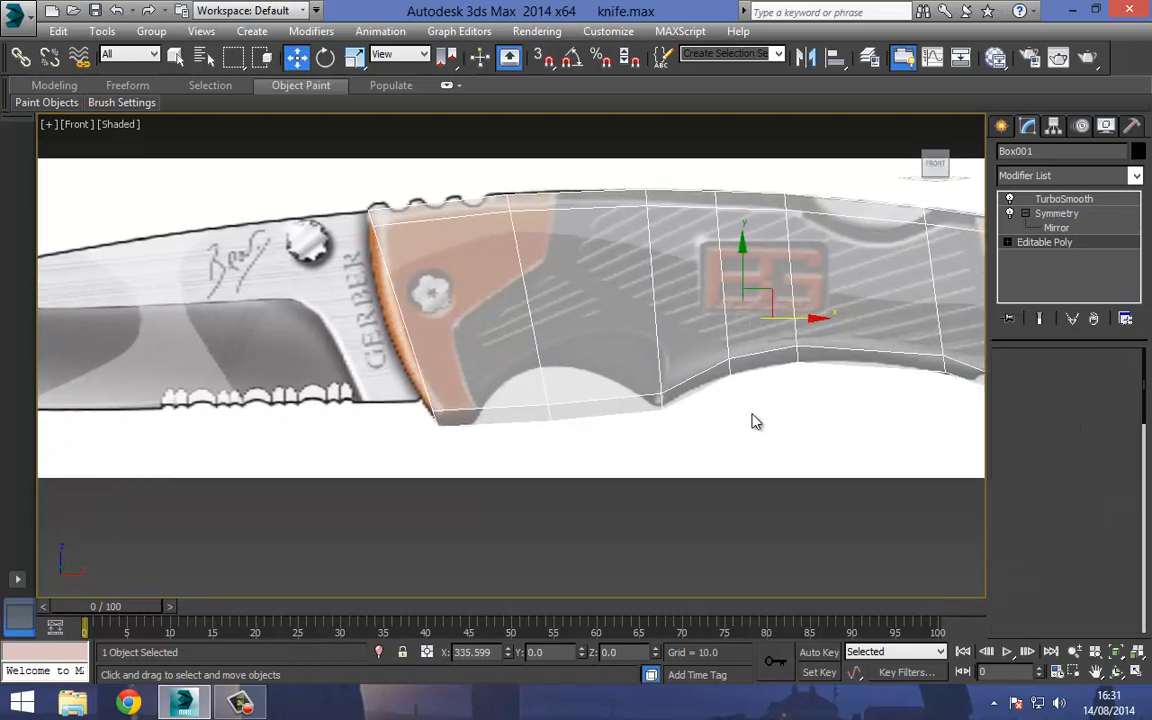
pyautogui.press('1')
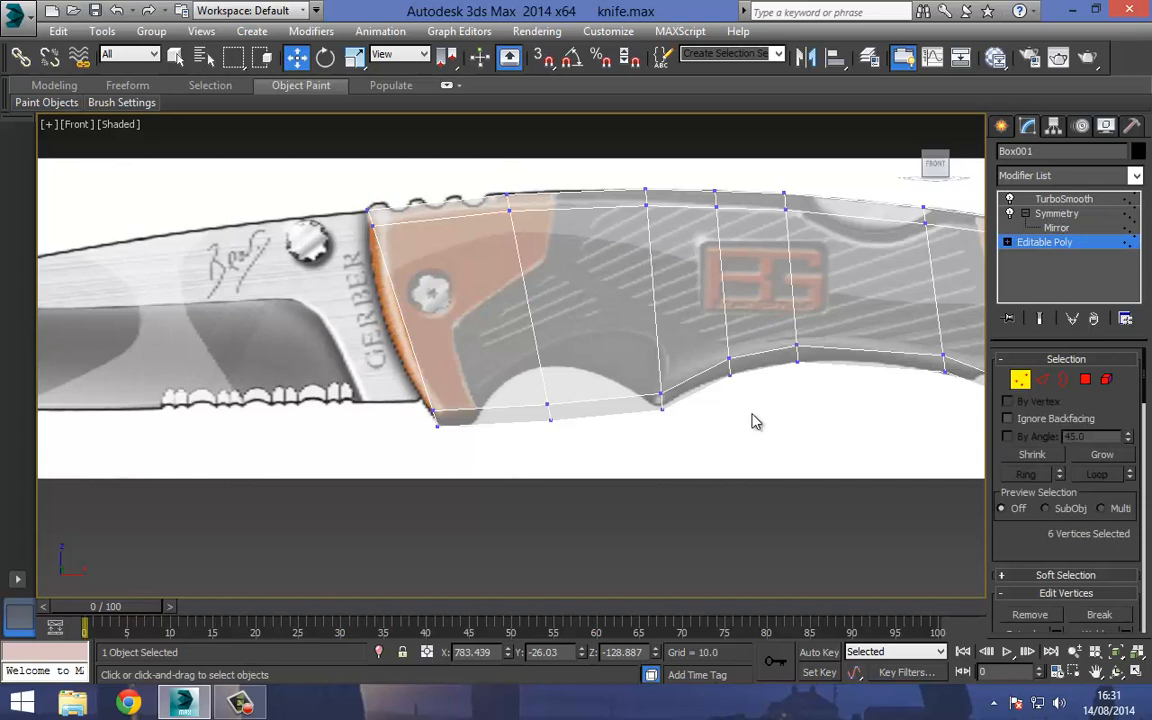
# Connect the handle's lengthwise edges above the finger groove with 1 segment, pinch 0, to add a vertical edge loop
pyautogui.press('2')
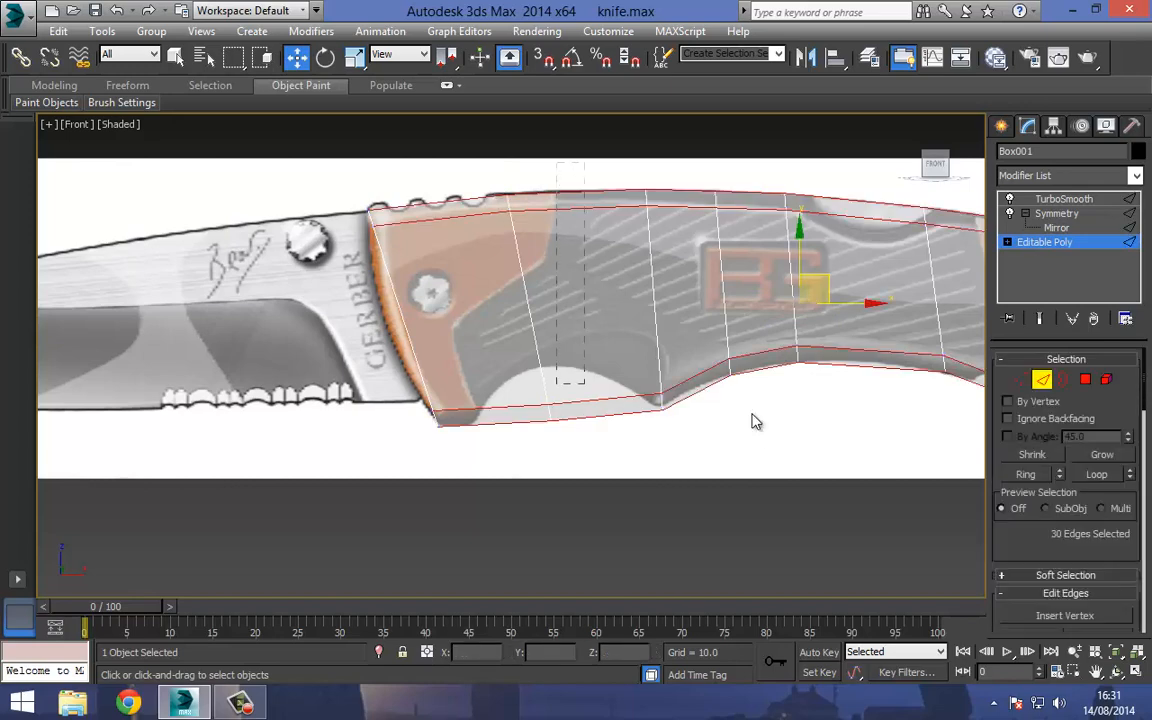
pyautogui.moveTo(585, 383)
pyautogui.mouseDown()
pyautogui.moveTo(599, 393)
pyautogui.moveTo(601, 438)
pyautogui.mouseUp()
pyautogui.rightClick(577, 287)
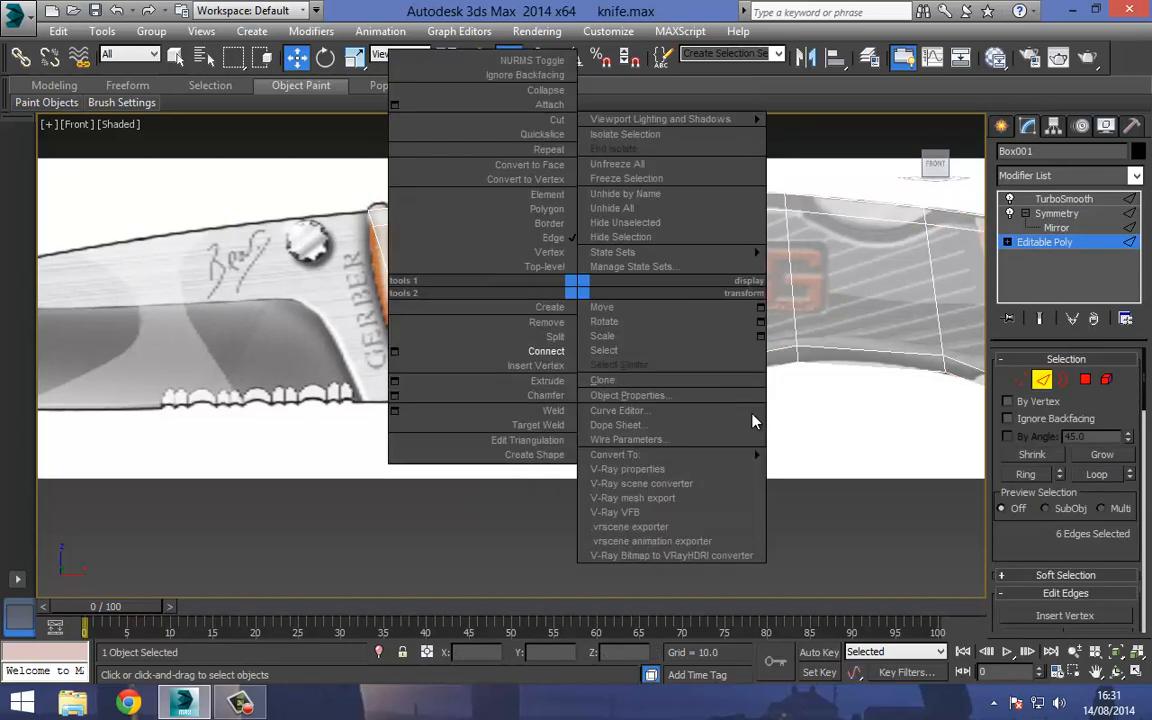
pyautogui.click(394, 351)
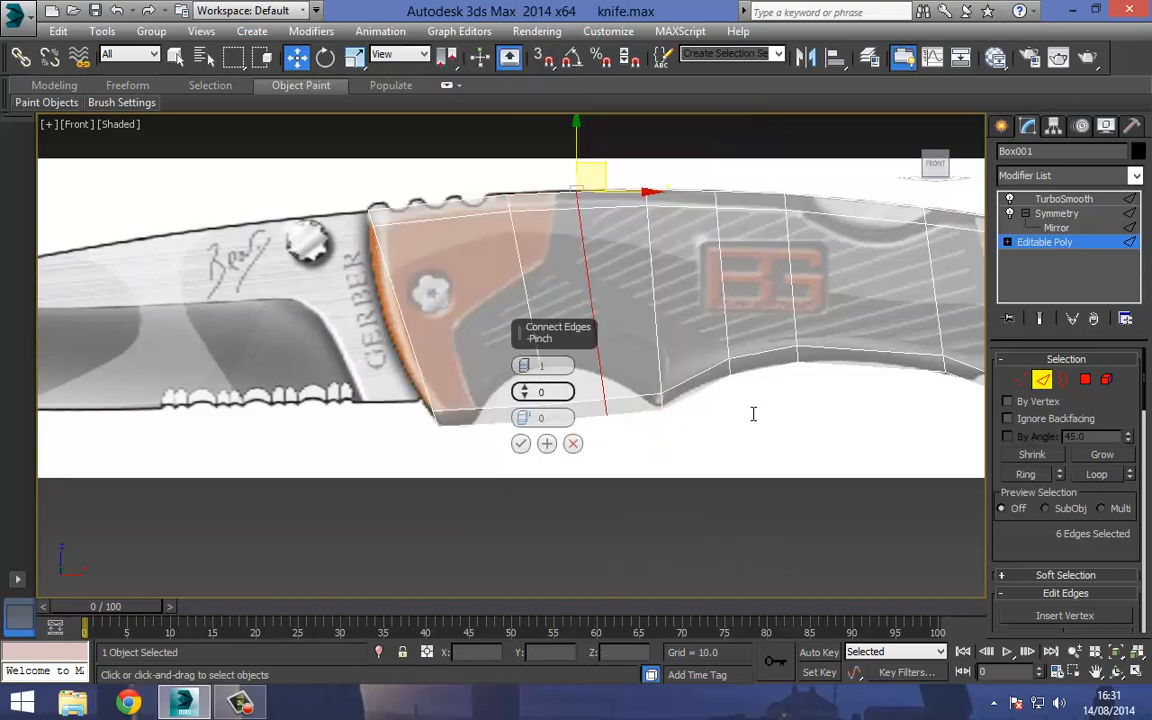
pyautogui.press('Return')
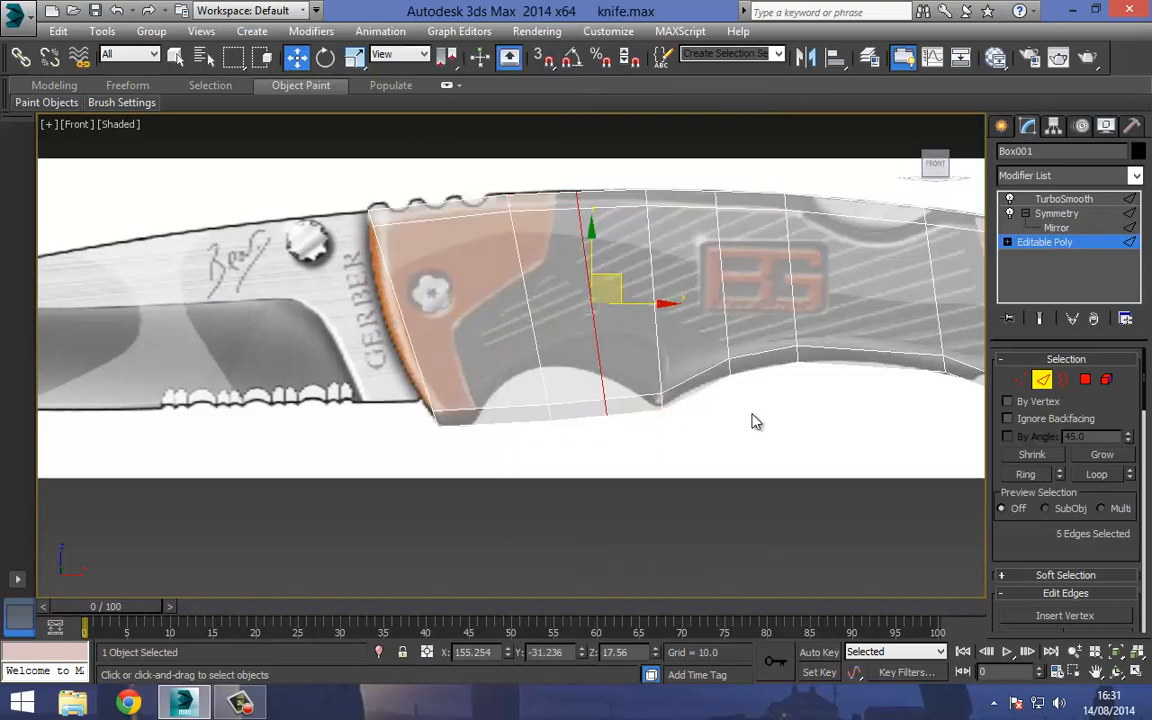
# Move the upper vertices of the new edge loop forward onto the rear edge of the orange front panel
pyautogui.press('1')
pyautogui.press('z')
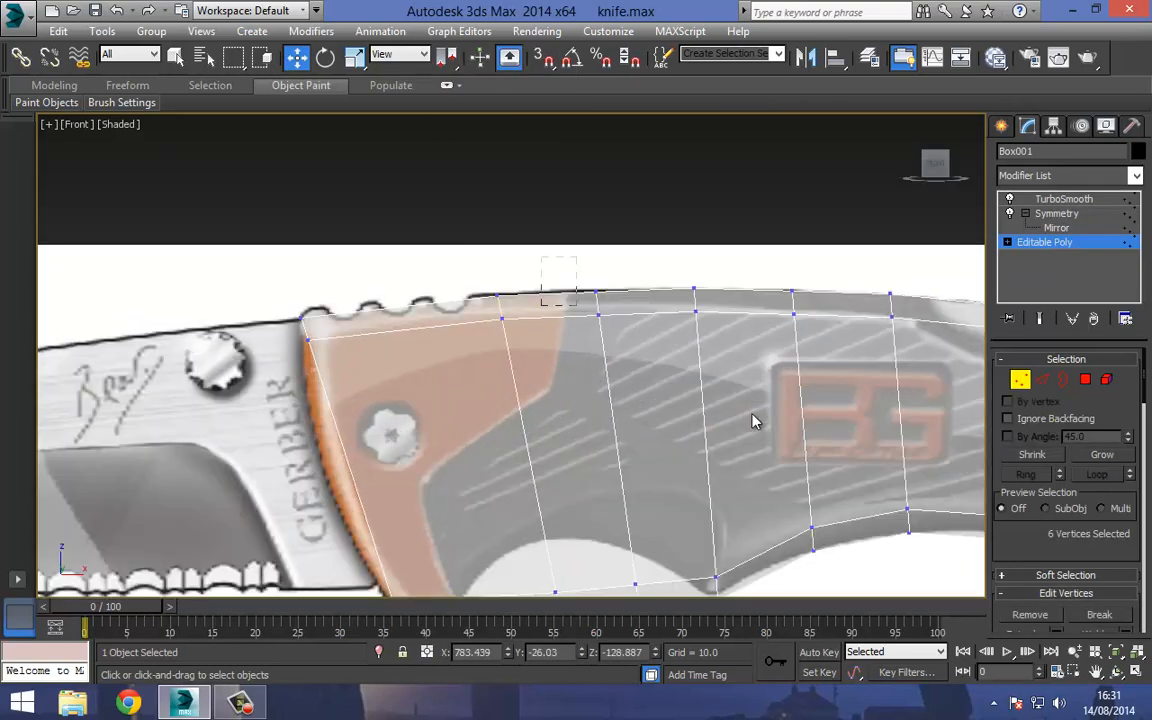
pyautogui.scroll(2, 643, 316)
pyautogui.moveTo(577, 305)
pyautogui.mouseDown()
pyautogui.moveTo(643, 316)
pyautogui.moveTo(634, 295)
pyautogui.moveTo(598, 295)
pyautogui.moveTo(598, 316)
pyautogui.mouseUp()
pyautogui.click(541, 316)
pyautogui.moveTo(752, 413)
pyautogui.mouseDown(button='middle')
pyautogui.moveTo(742, 329)
pyautogui.moveTo(754, 264)
pyautogui.mouseUp(button='middle')
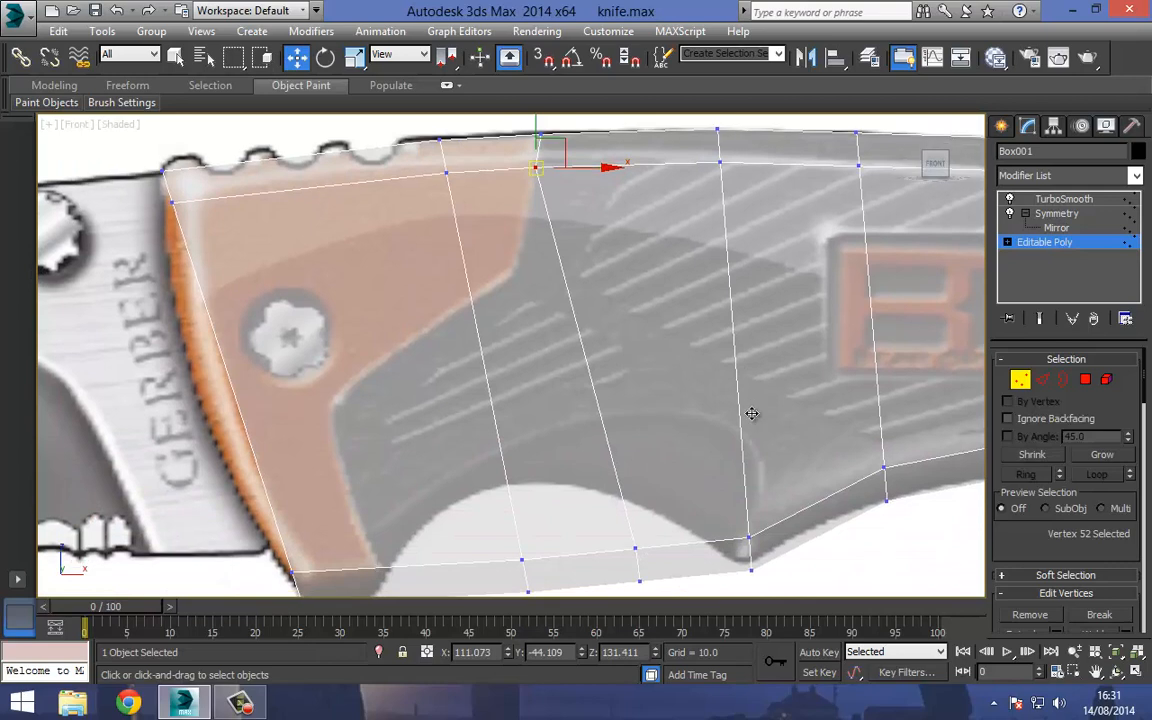
# Move the loop ahead of it forward, placing its lower vertices at the orange panel's bottom tip and shifting its upper vertices toward the blade
pyautogui.moveTo(417, 489); pyautogui.dragTo(422, 362, button='middle')
pyautogui.scroll(-2, 422, 362)
pyautogui.moveTo(450, 388)
pyautogui.mouseDown()
pyautogui.moveTo(508, 442)
pyautogui.moveTo(415, 408)
pyautogui.mouseUp()
pyautogui.moveTo(752, 414); pyautogui.dragTo(755, 536, button='middle')
pyautogui.moveTo(421, 215); pyautogui.dragTo(468, 280)
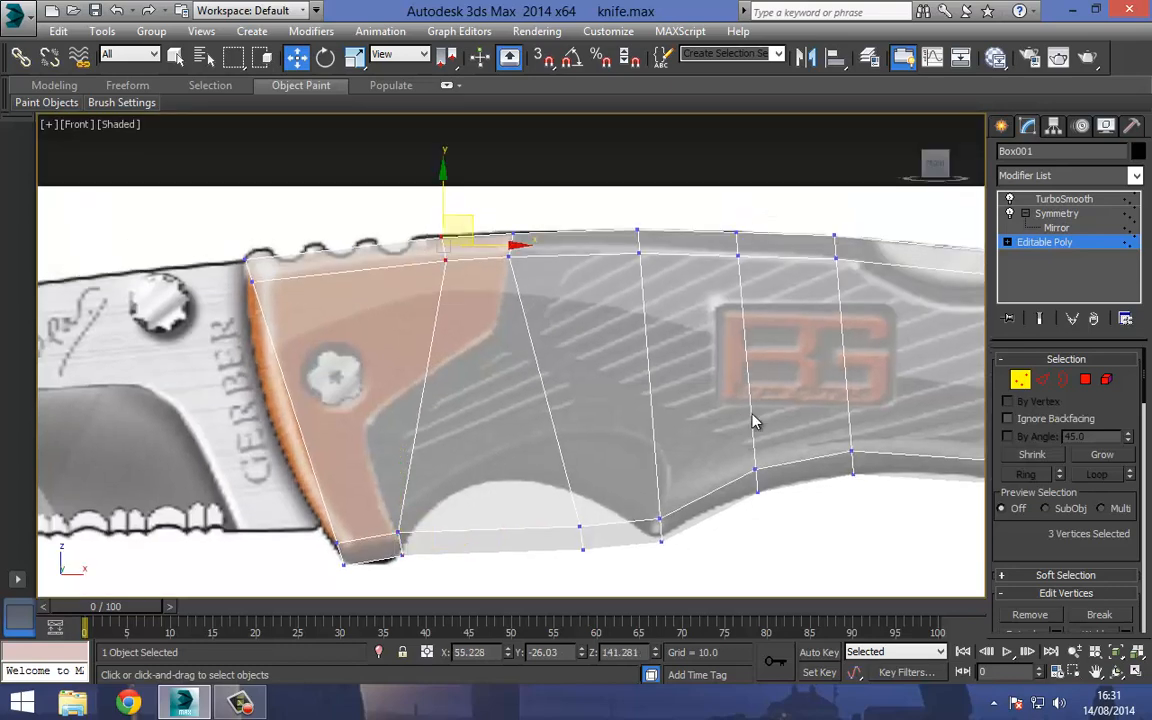
pyautogui.moveTo(460, 228); pyautogui.dragTo(435, 230)
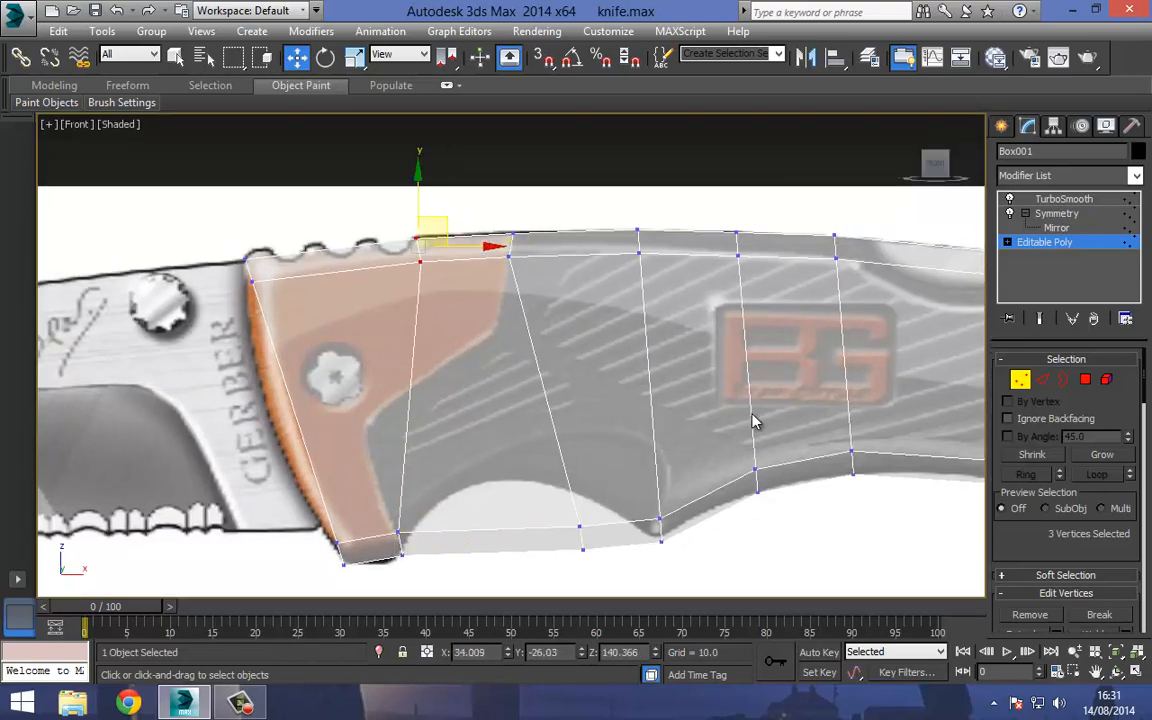
# Move the lower vertices of the added edge loop forward to the front part of the finger groove
pyautogui.moveTo(752, 414); pyautogui.dragTo(741, 313, button='middle')
pyautogui.moveTo(546, 400); pyautogui.dragTo(598, 472)
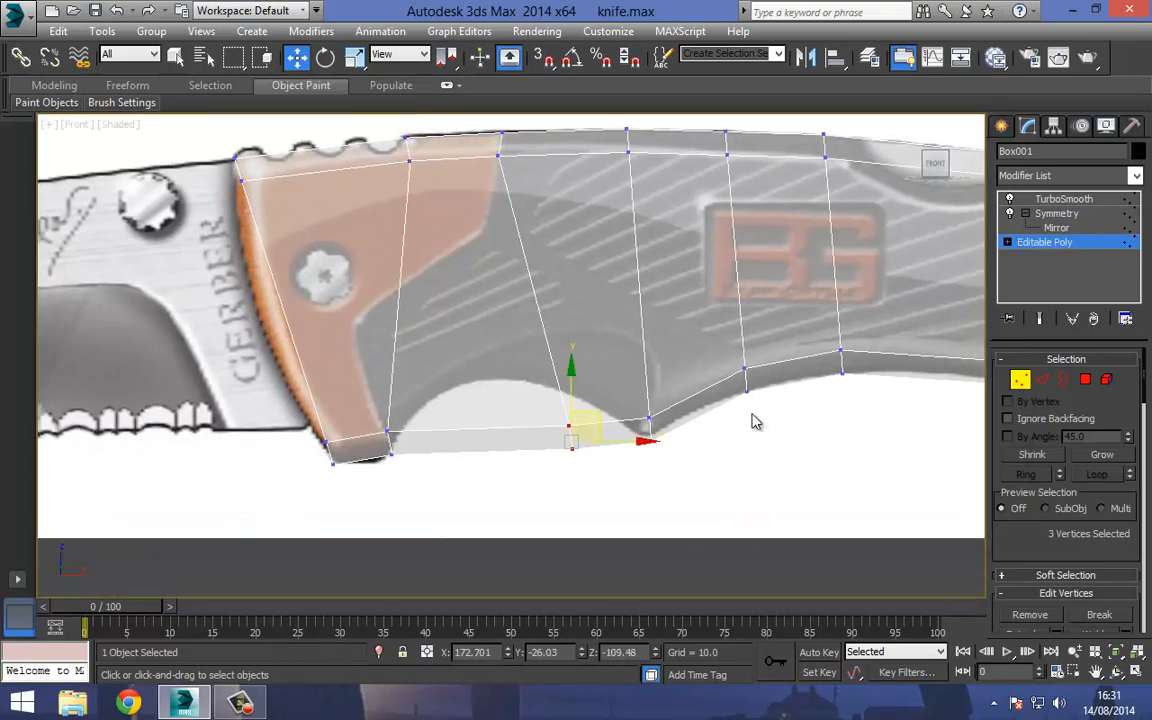
pyautogui.moveTo(583, 428); pyautogui.dragTo(459, 428)
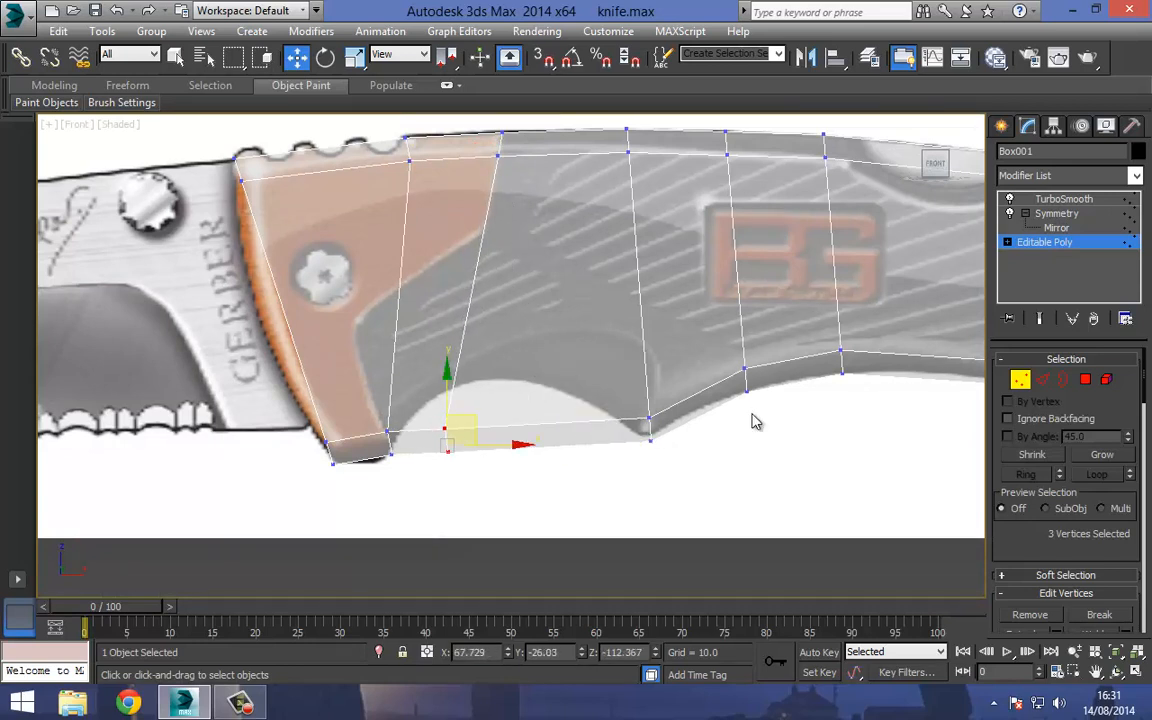
# Align the front vertical loop with the narrow orange strip by moving its upper vertices toward the blade and nudging its lower ones
pyautogui.moveTo(752, 414)
pyautogui.mouseDown(button='middle')
pyautogui.moveTo(596, 396)
pyautogui.moveTo(841, 388)
pyautogui.moveTo(804, 514)
pyautogui.moveTo(766, 352)
pyautogui.moveTo(755, 421)
pyautogui.mouseUp(button='middle')
pyautogui.moveTo(414, 151); pyautogui.dragTo(521, 255)
pyautogui.moveTo(483, 186); pyautogui.dragTo(382, 203)
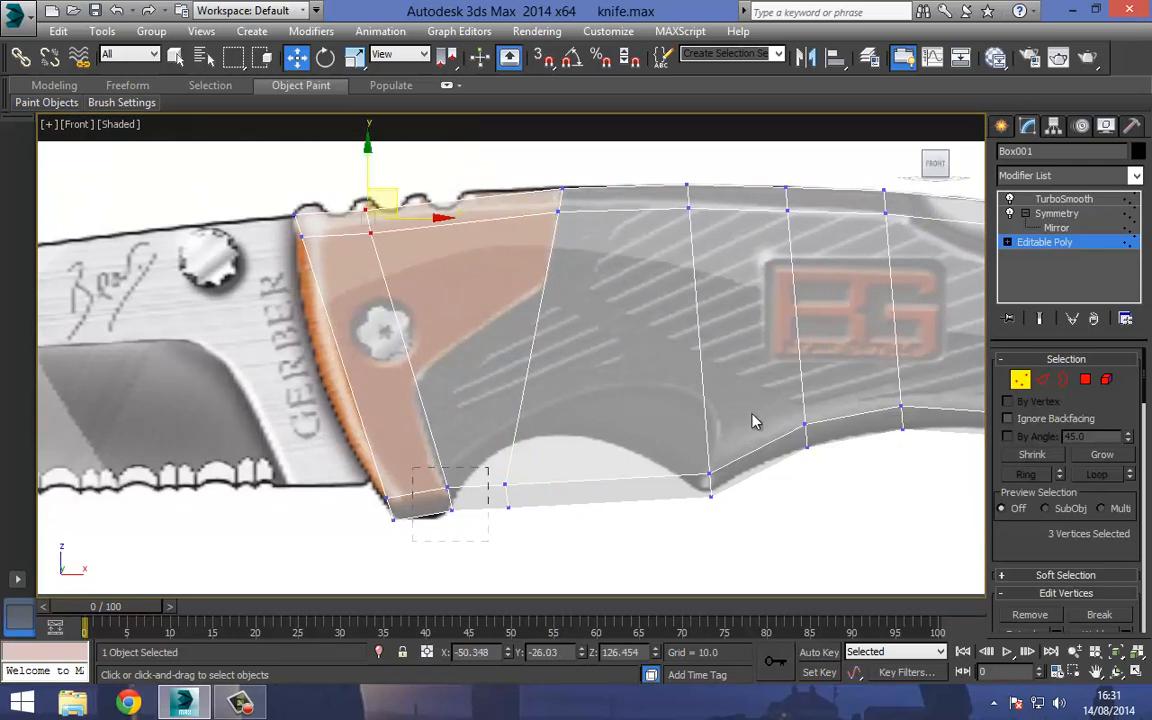
pyautogui.moveTo(412, 467); pyautogui.dragTo(488, 540)
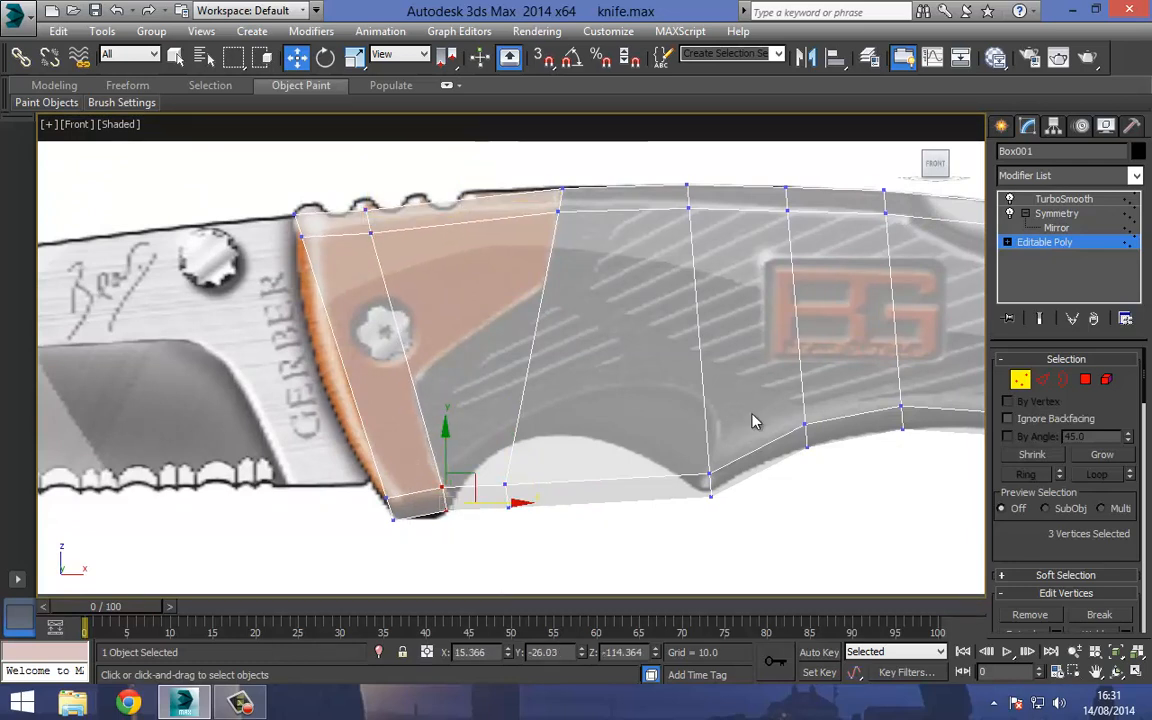
pyautogui.scroll(-3, 755, 421)
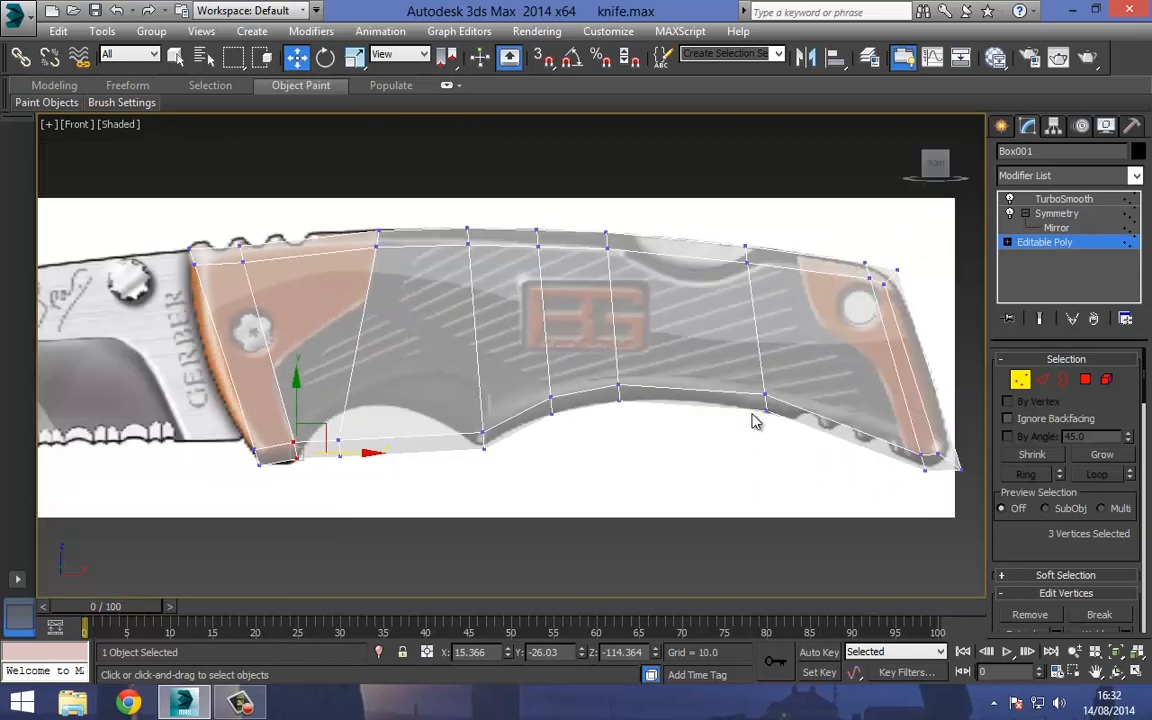
# Connect the vertical edges along the handle's side to add one lengthwise edge loop through its middle
pyautogui.press('2')
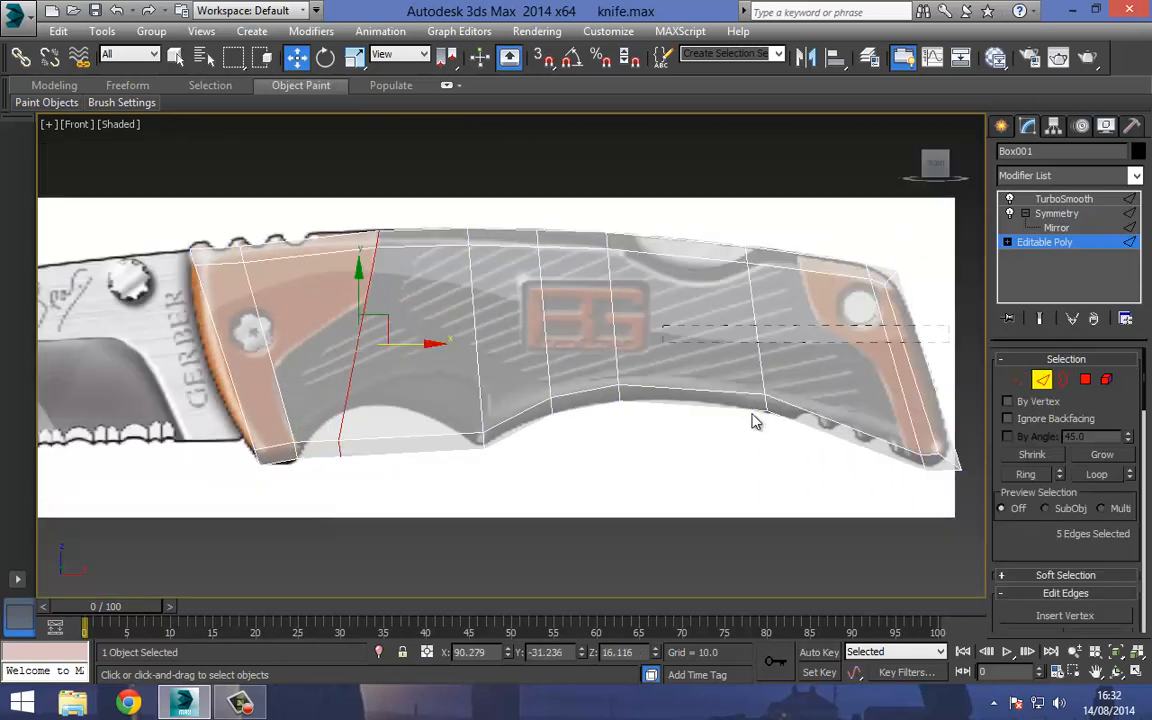
pyautogui.hotkey('alt', 'r')
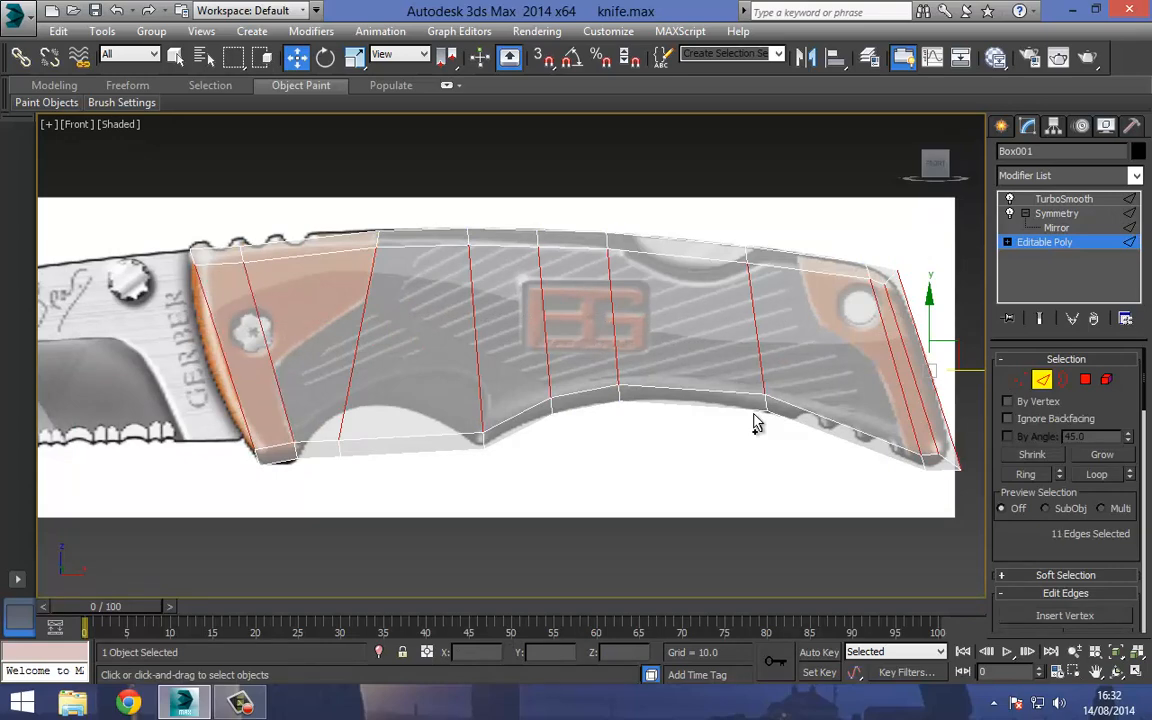
pyautogui.rightClick(755, 421)
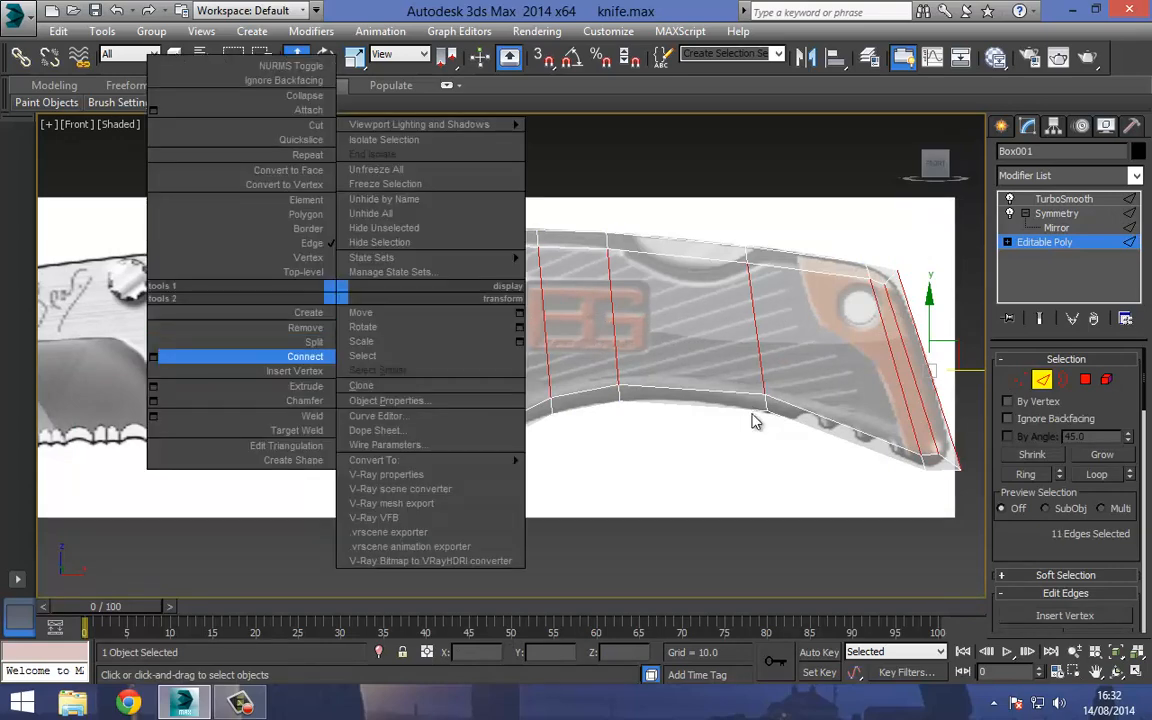
pyautogui.click(154, 357)
pyautogui.click(520, 443)
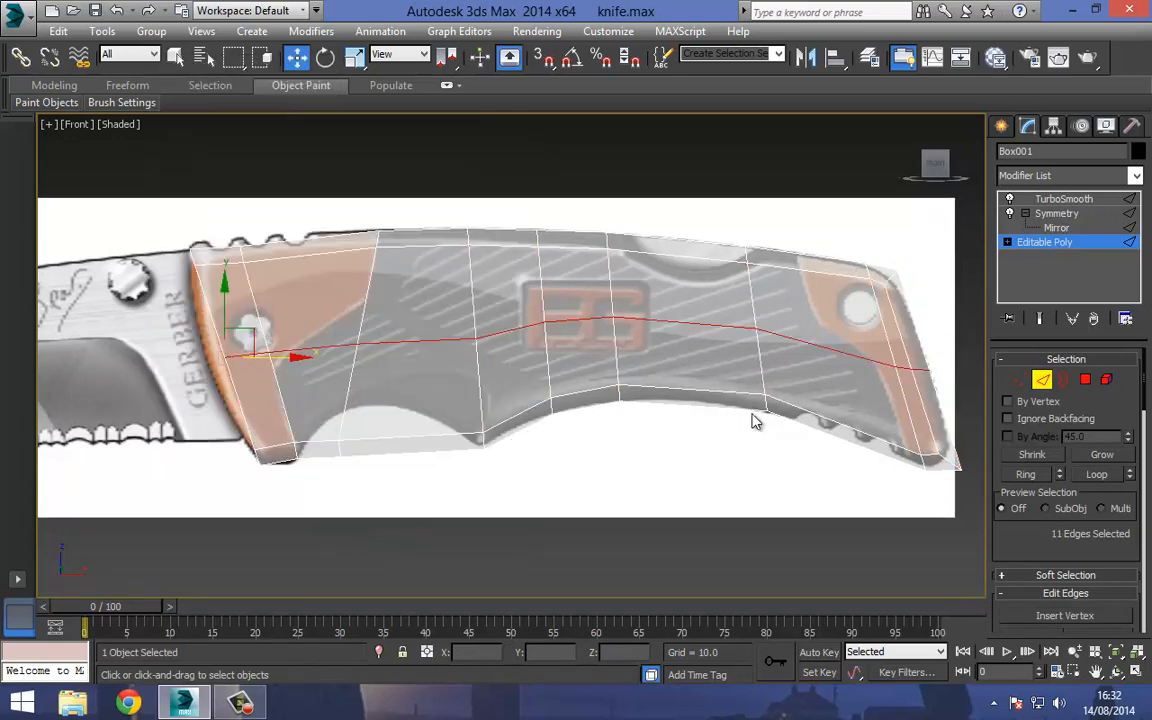
# Lower the two front midline vertices to the orange panel's inner corner and raise the next one onto the panel's rear edge
pyautogui.press('1')
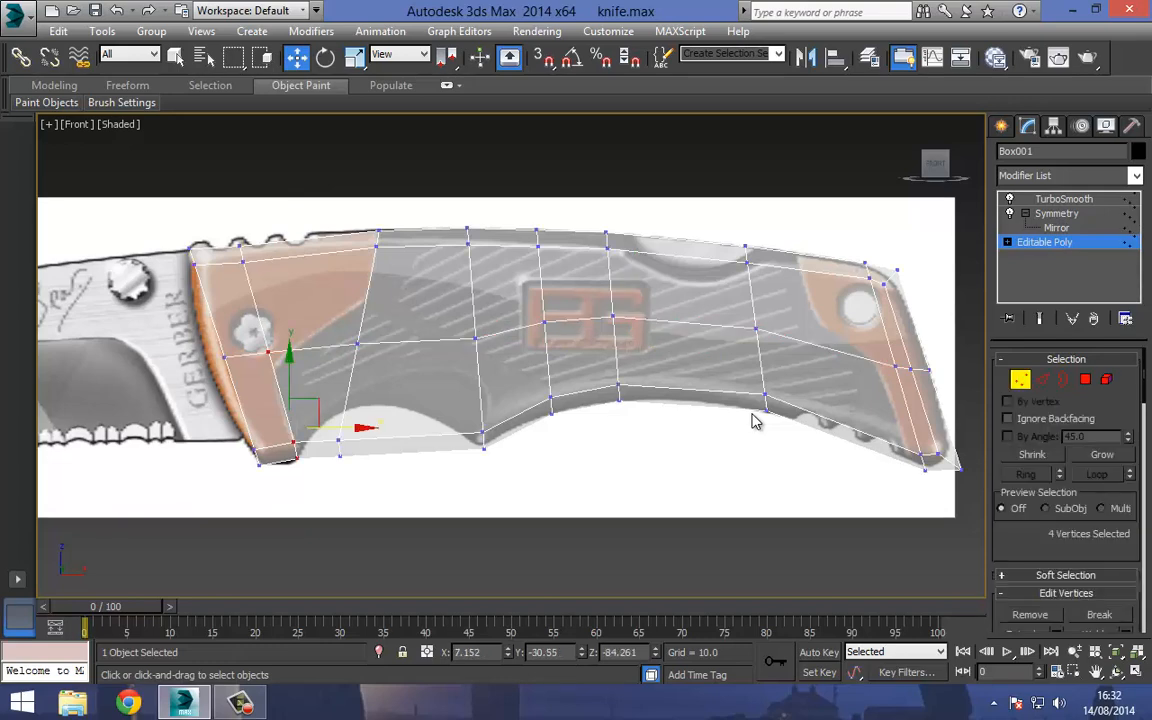
pyautogui.scroll(3, 755, 421)
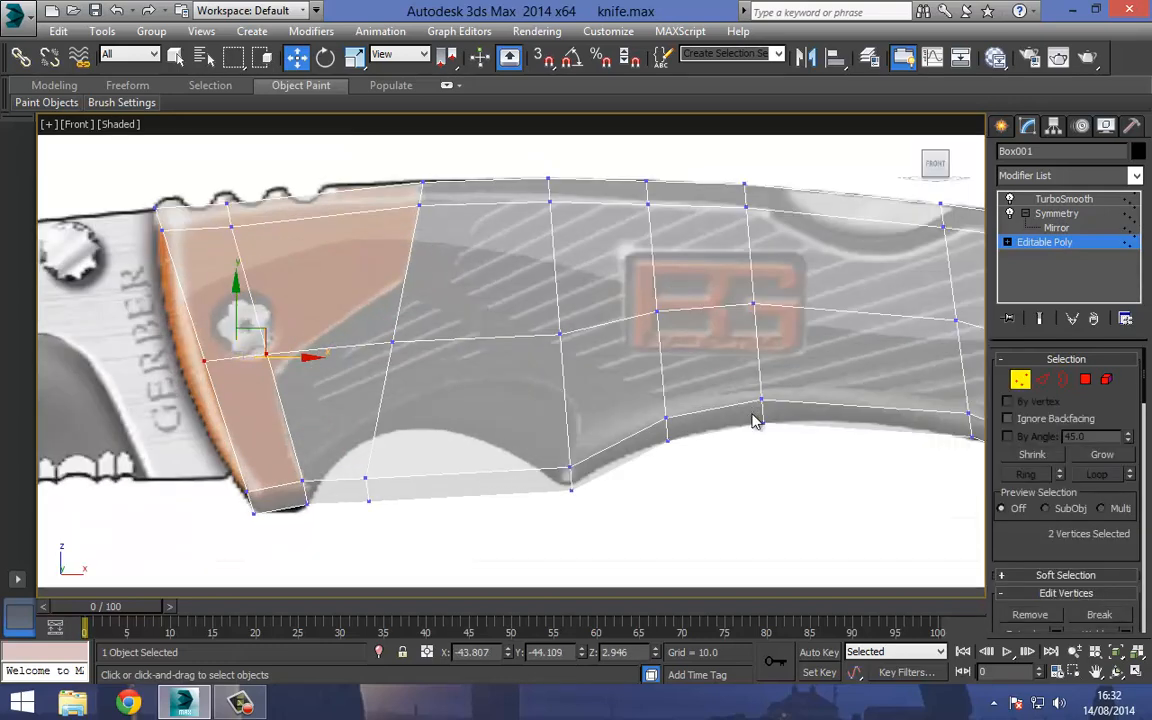
pyautogui.moveTo(236, 293); pyautogui.dragTo(236, 320)
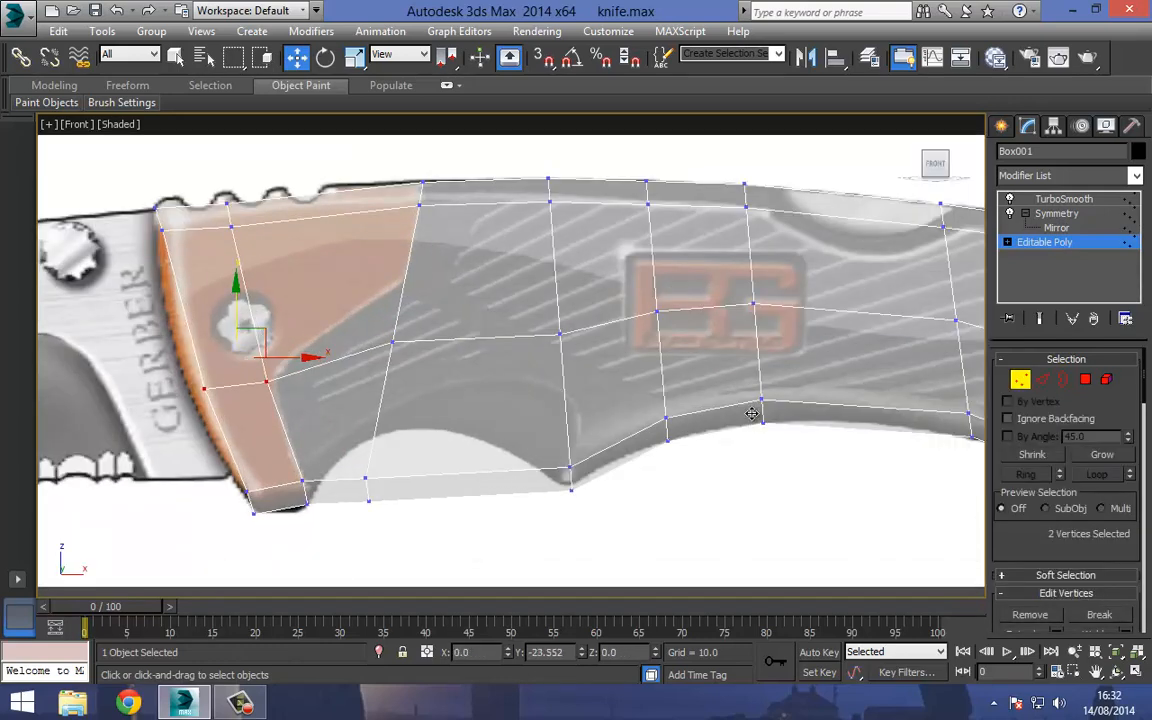
pyautogui.click(392, 342)
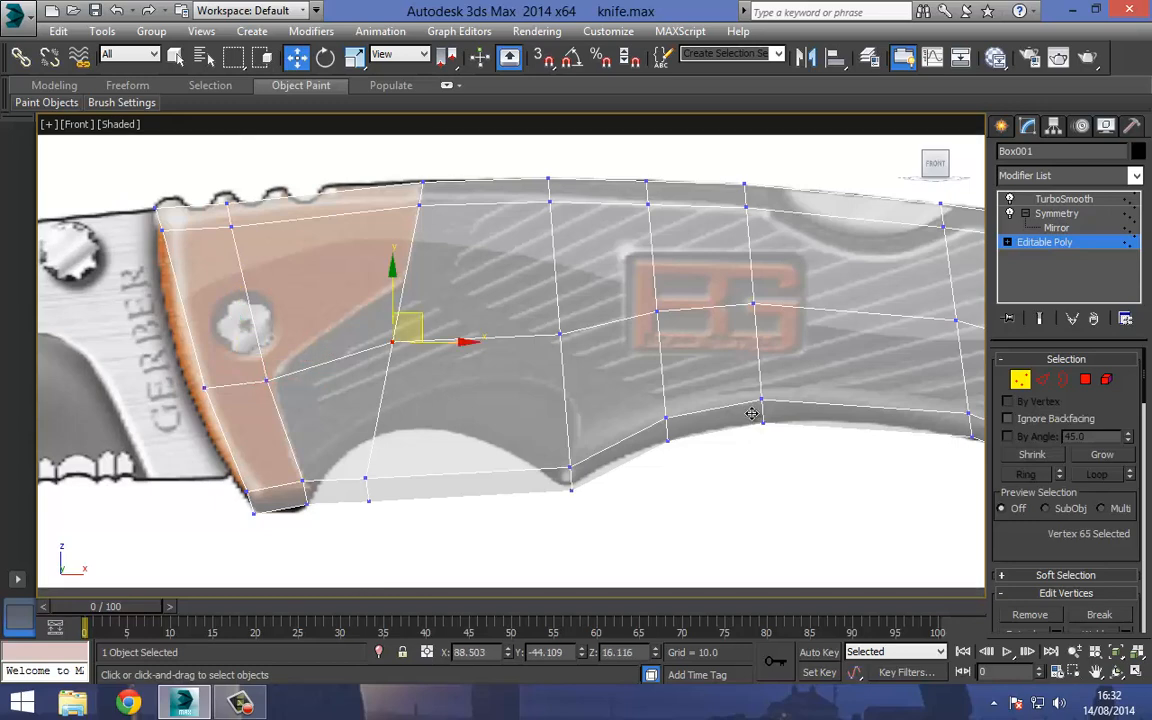
pyautogui.moveTo(408, 327); pyautogui.dragTo(418, 265)
# Raise the midline vertices just ahead of the BG logo and at the logo's front part to straighten the loop
pyautogui.moveTo(516, 295); pyautogui.dragTo(696, 381)
pyautogui.scroll(-3, 751, 413)
pyautogui.click(753, 421)
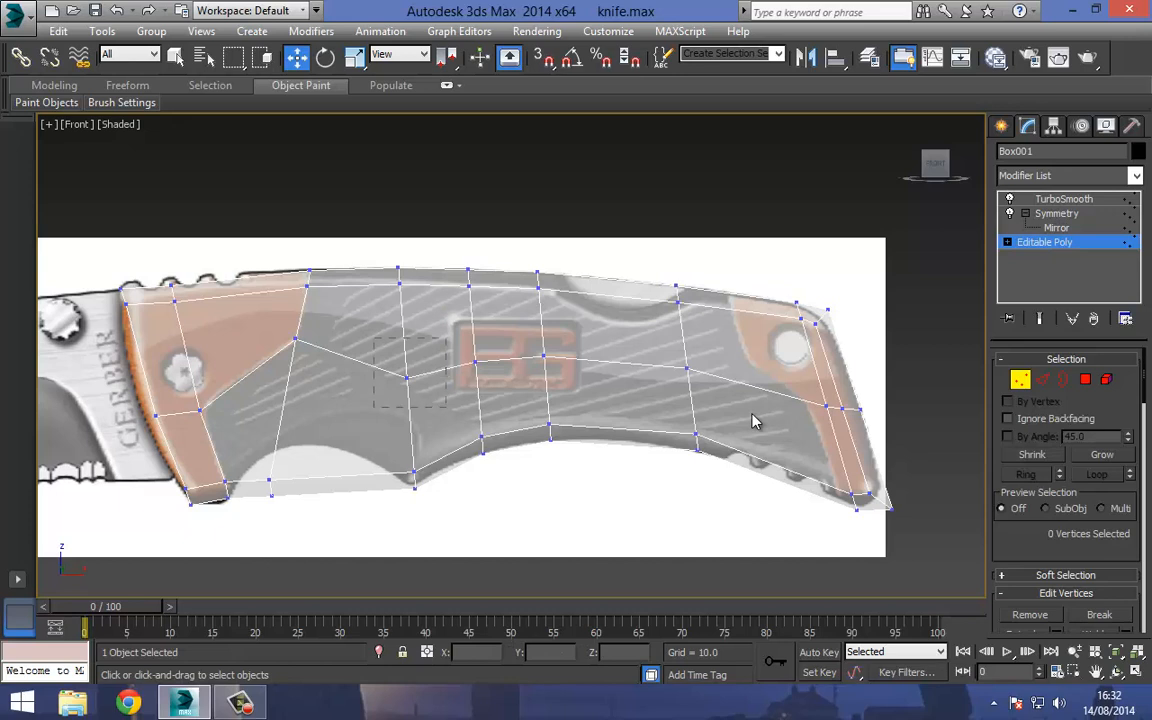
pyautogui.moveTo(374, 338); pyautogui.dragTo(446, 407)
pyautogui.moveTo(407, 333); pyautogui.dragTo(407, 288)
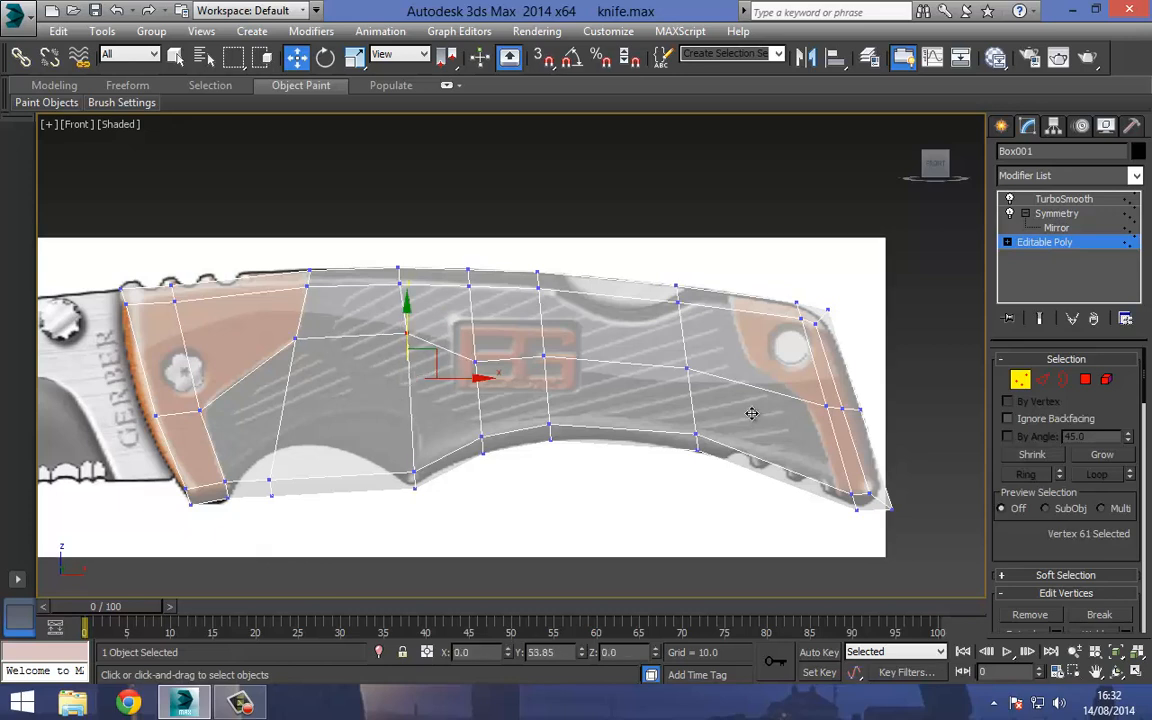
pyautogui.click(754, 421)
pyautogui.moveTo(450, 342); pyautogui.dragTo(513, 395)
pyautogui.moveTo(475, 316); pyautogui.dragTo(475, 289)
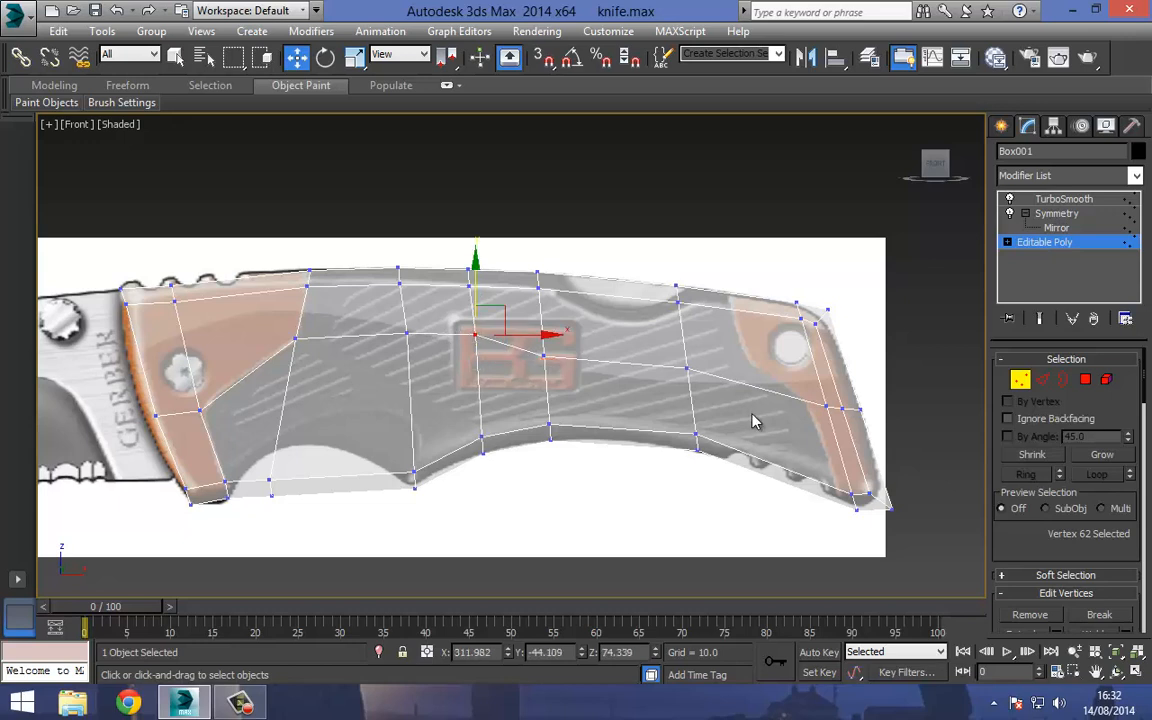
# Smooth the midline by raising the vertex at the rear of the BG logo and slightly lowering the two vertices ahead of it
pyautogui.click(752, 415)
pyautogui.click(544, 356)
pyautogui.moveTo(544, 311); pyautogui.dragTo(544, 302)
pyautogui.moveTo(457, 330); pyautogui.dragTo(492, 350)
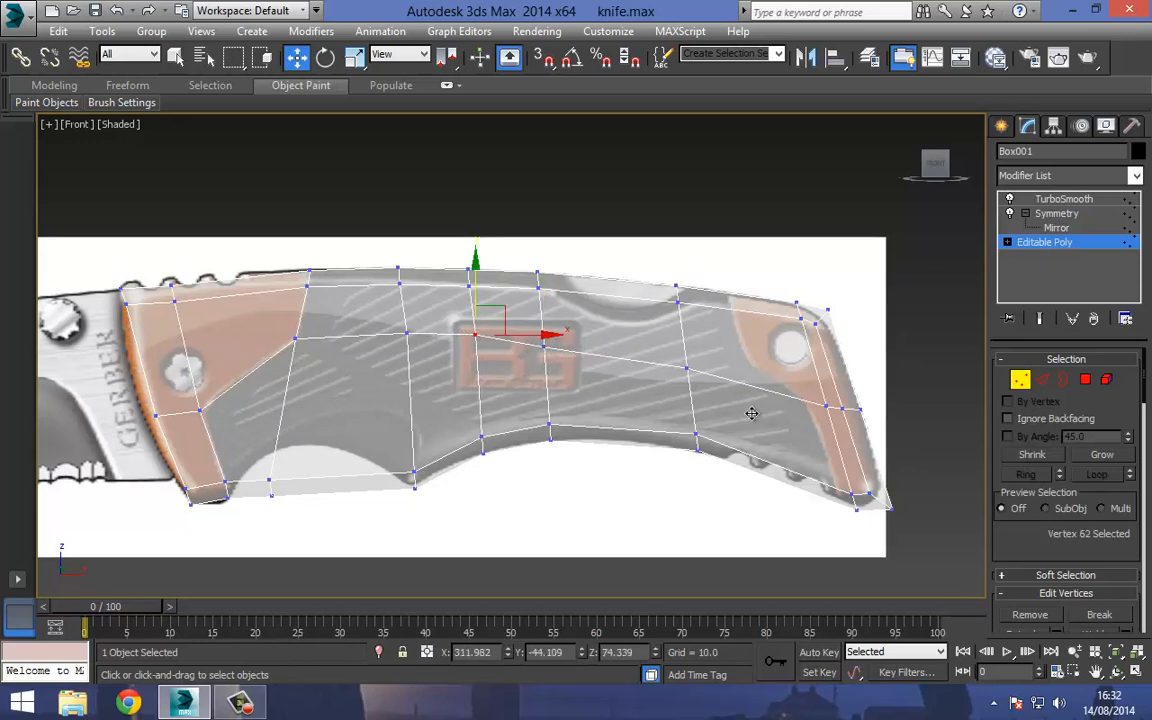
pyautogui.moveTo(475, 291); pyautogui.dragTo(475, 299)
pyautogui.click(407, 333)
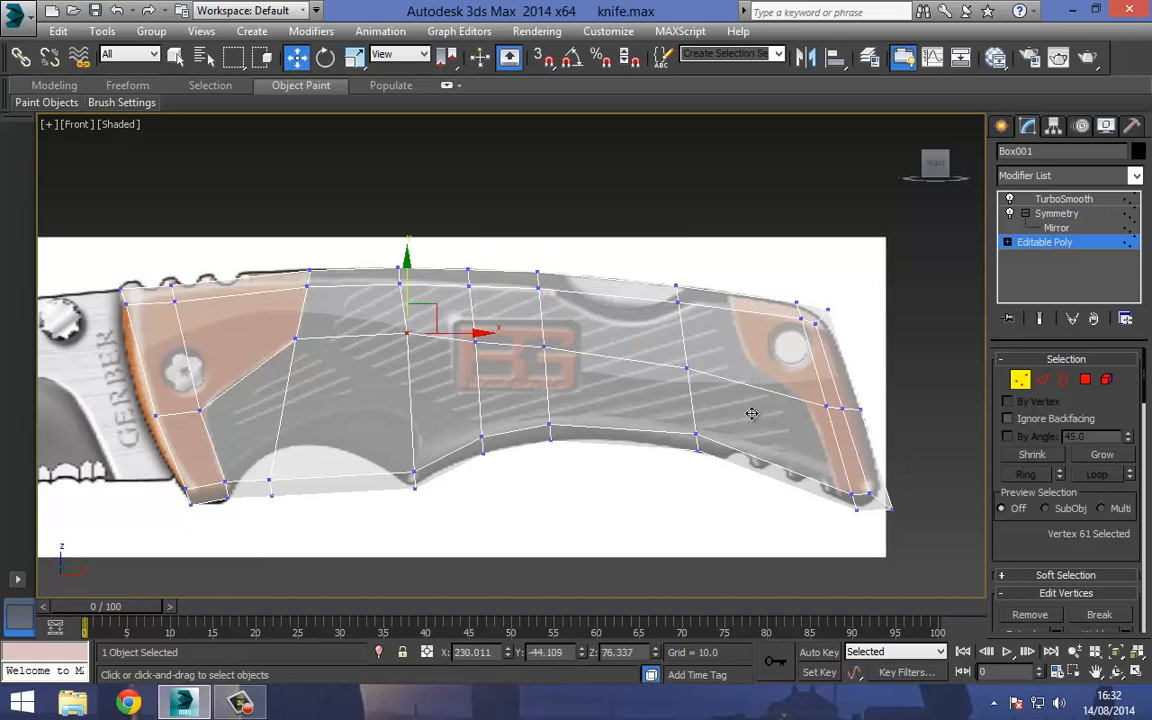
pyautogui.moveTo(407, 290); pyautogui.dragTo(407, 296)
pyautogui.scroll(2, 752, 418)
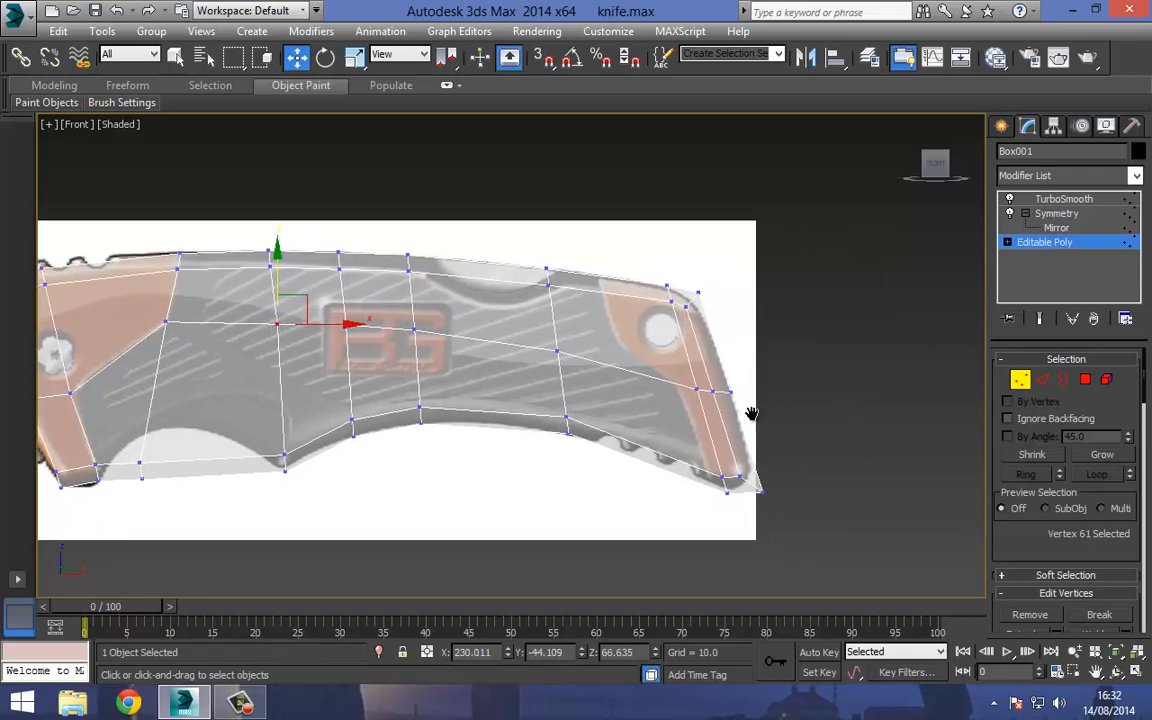
# Move the midline vertex at the orange panel's front edge down and forward onto the panel's outline in the reference
pyautogui.scroll(2, 754, 422)
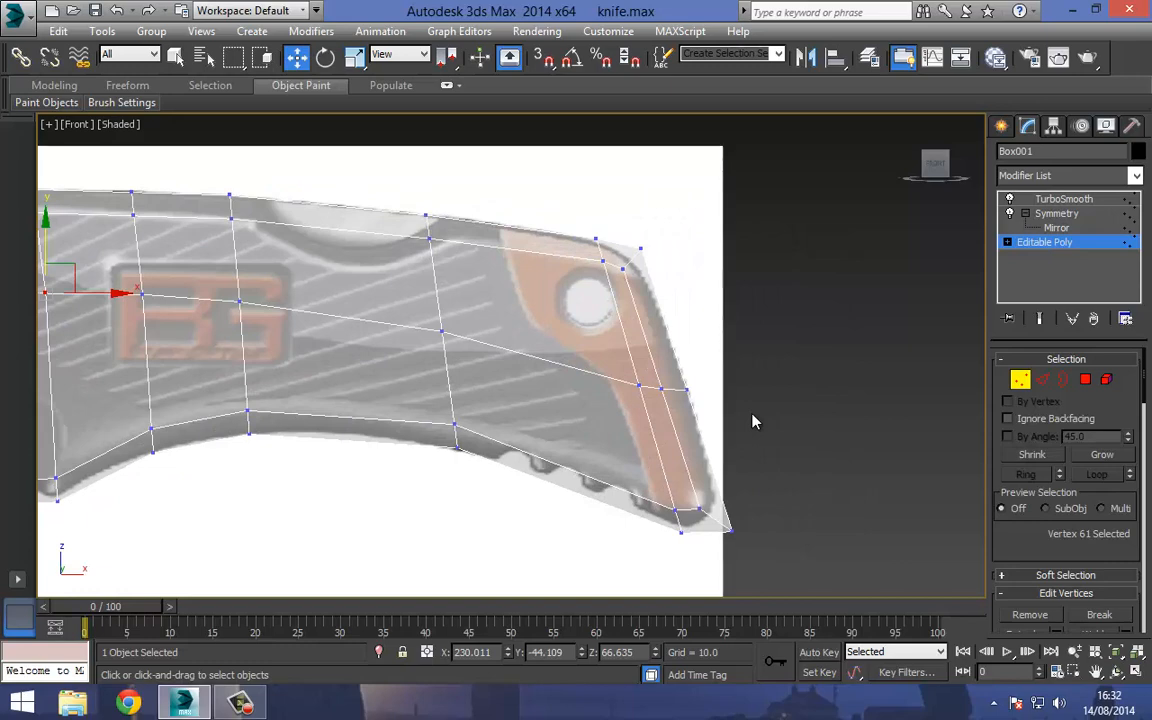
pyautogui.scroll(-4, 754, 422)
pyautogui.scroll(3, 754, 422)
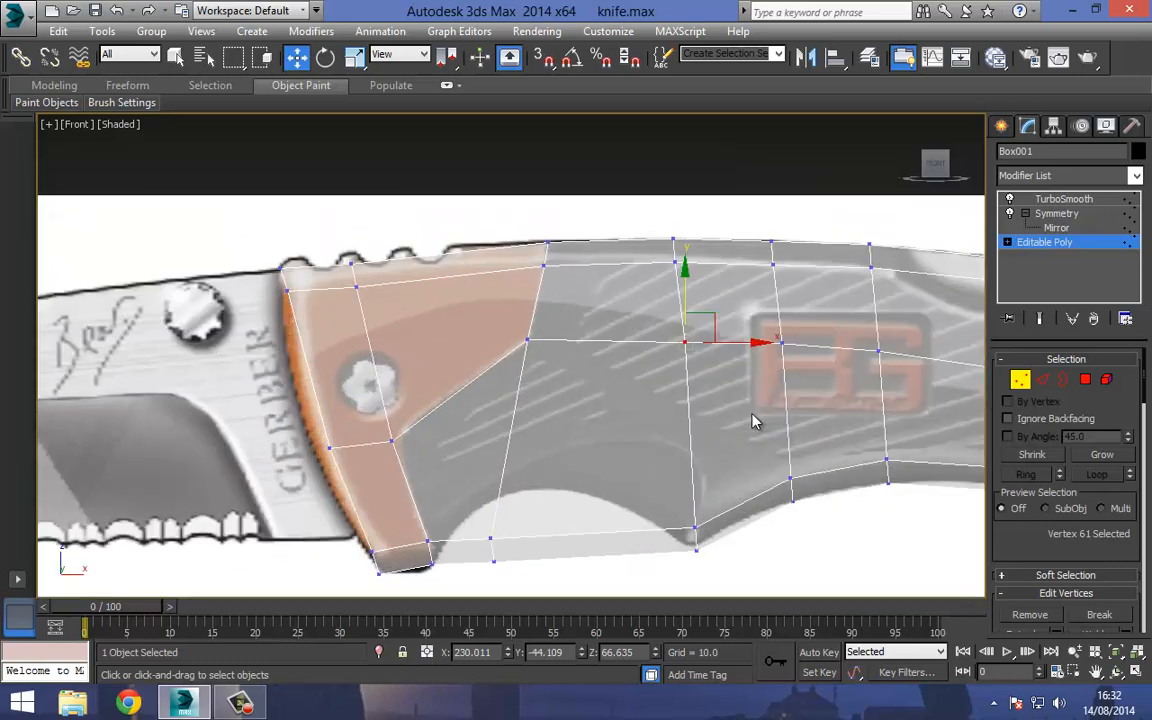
pyautogui.click(329, 448)
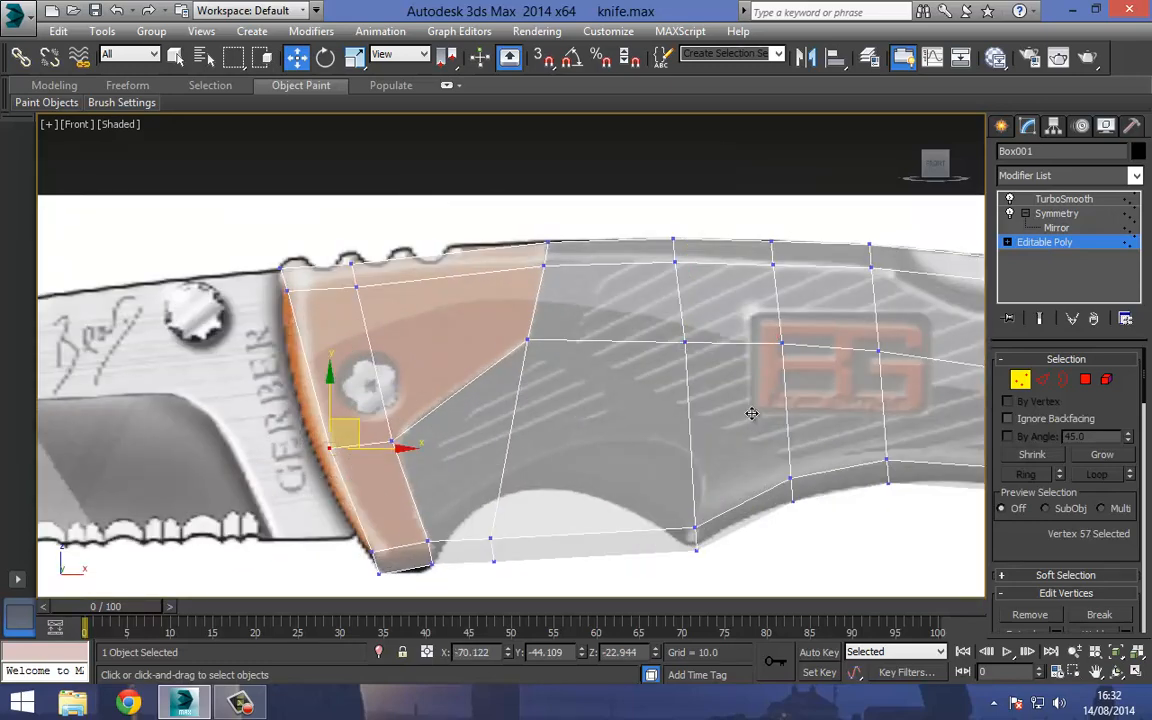
pyautogui.moveTo(329, 448); pyautogui.dragTo(322, 469)
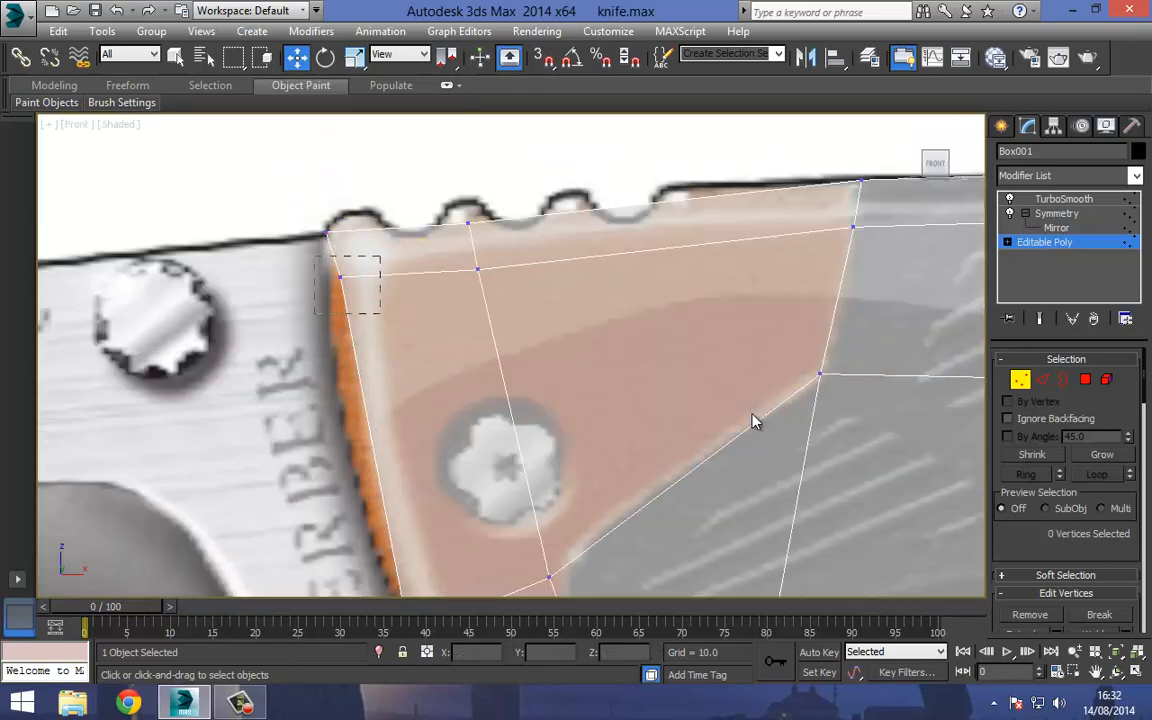
# Move the vertex just below the panel's upper front corner forward until it sits directly beneath the corner vertex
pyautogui.moveTo(315, 256); pyautogui.dragTo(380, 313)
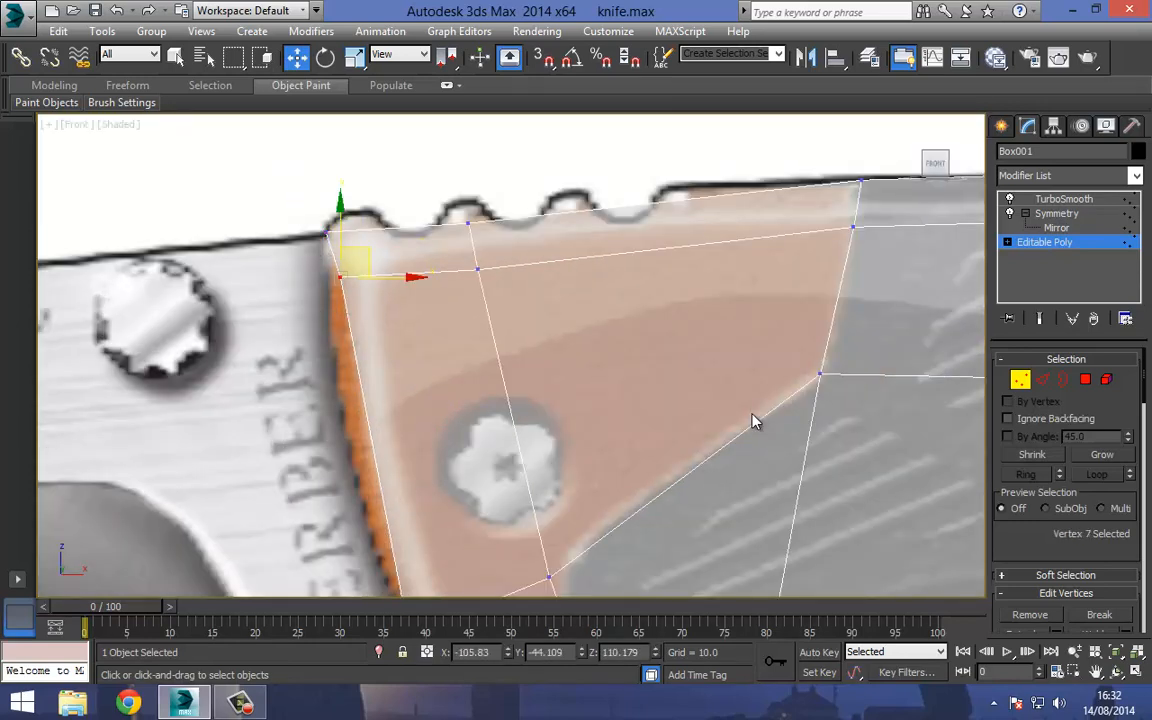
pyautogui.moveTo(358, 261); pyautogui.dragTo(349, 263)
pyautogui.rightClick(349, 263)
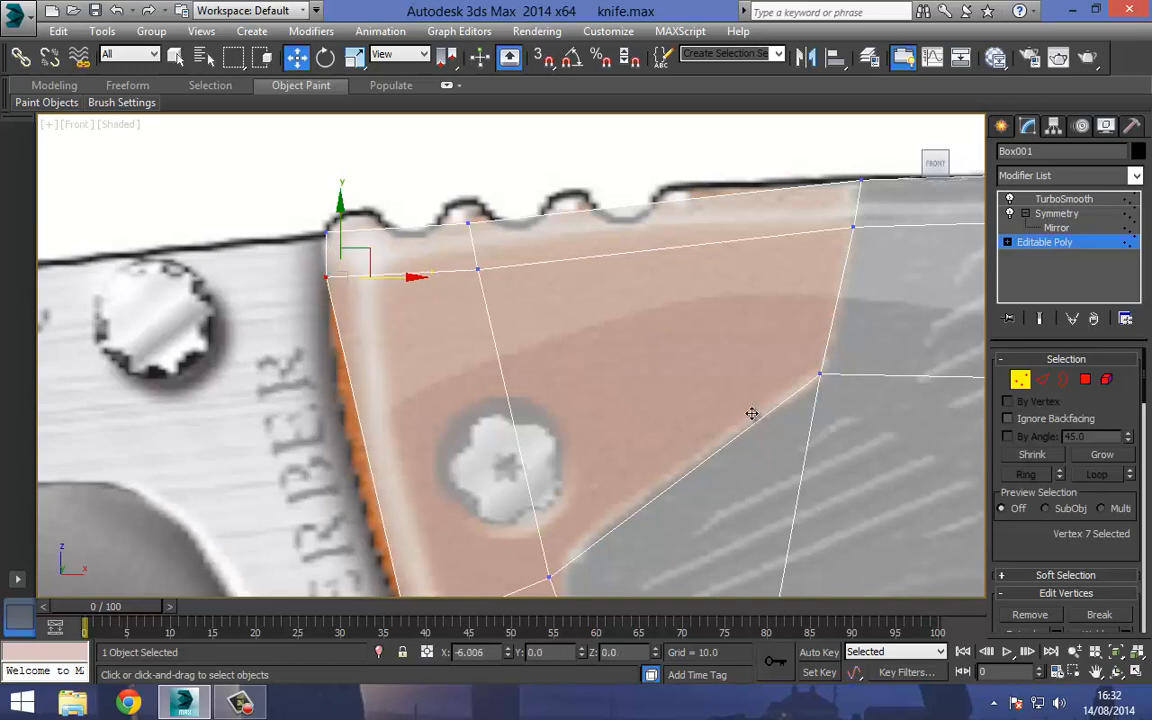
pyautogui.scroll(-6, 752, 414)
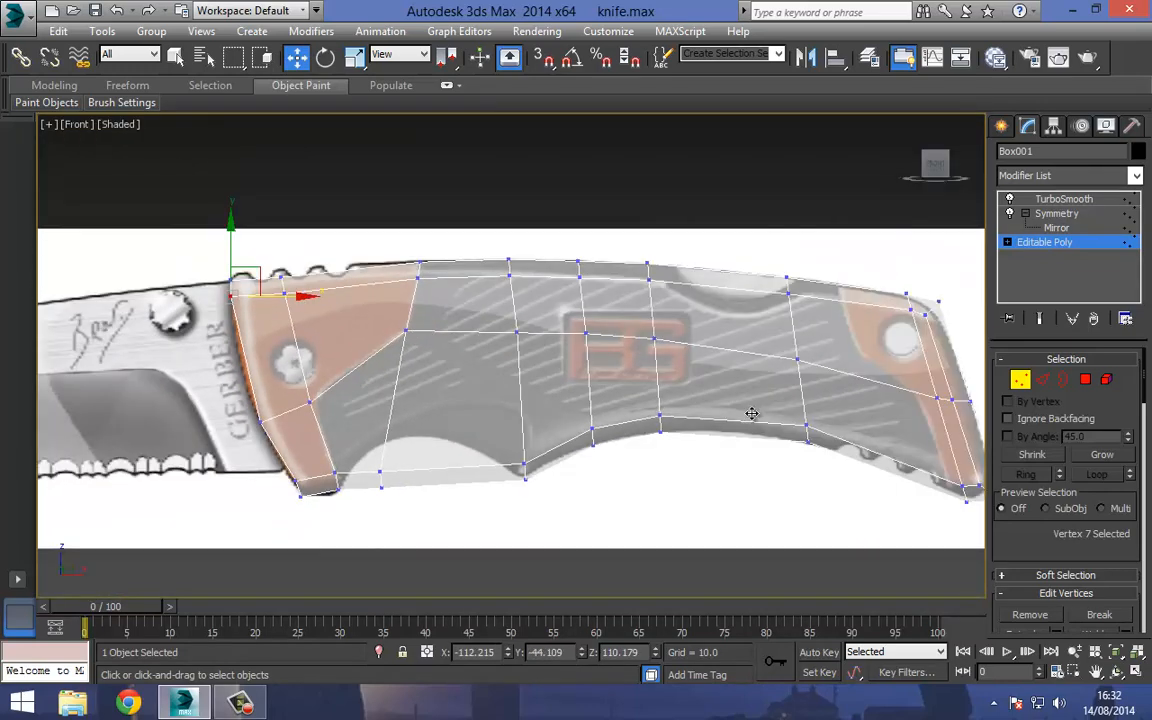
pyautogui.scroll(2, 754, 421)
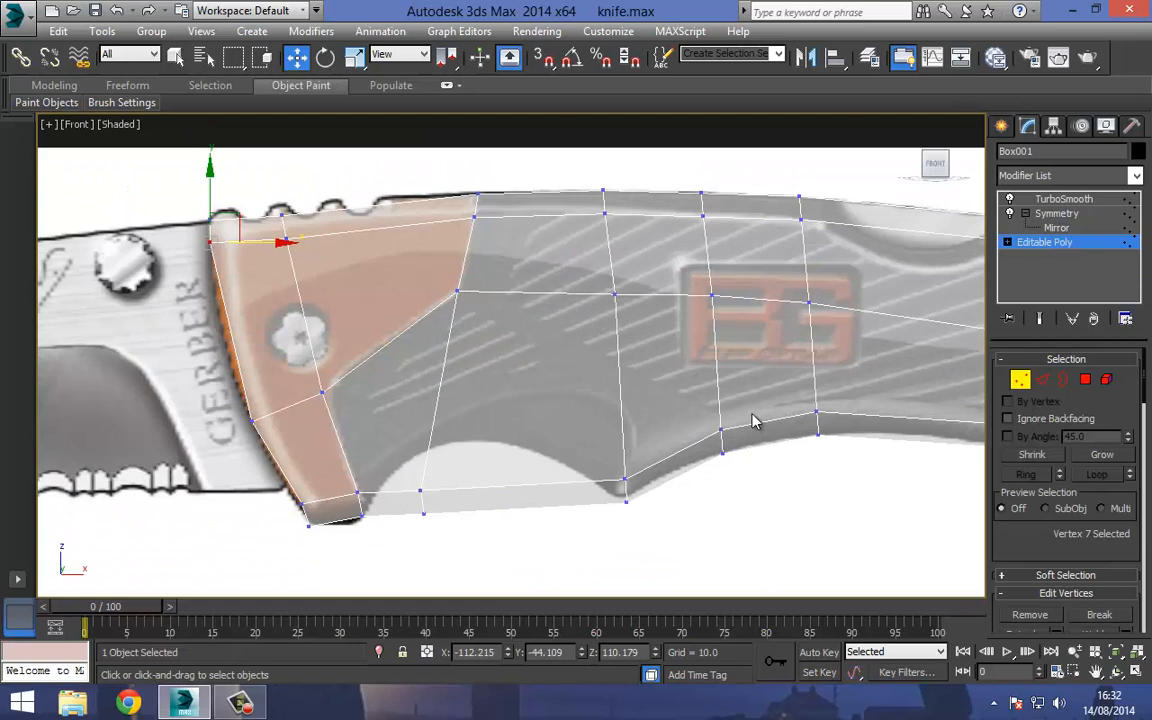
# Select all the polygons covering the front orange panel, including its lower tip and edge strips, and detach them as a separate object
pyautogui.press('4')
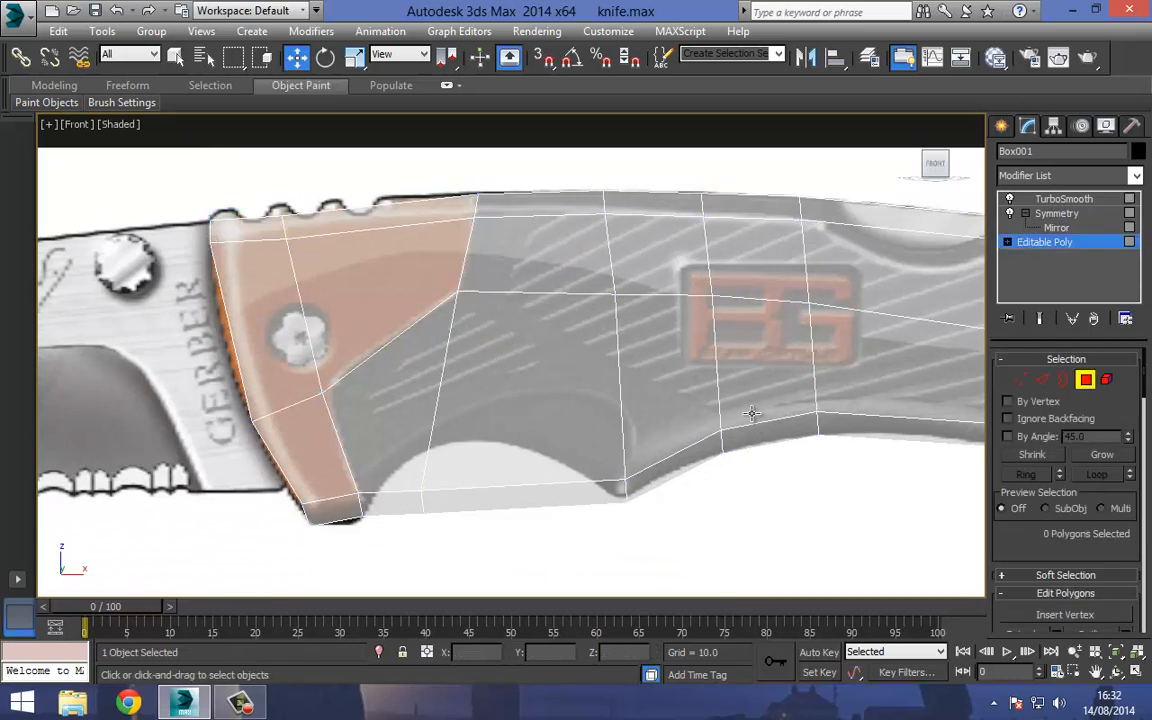
pyautogui.hotkey('ctrl', 'z')
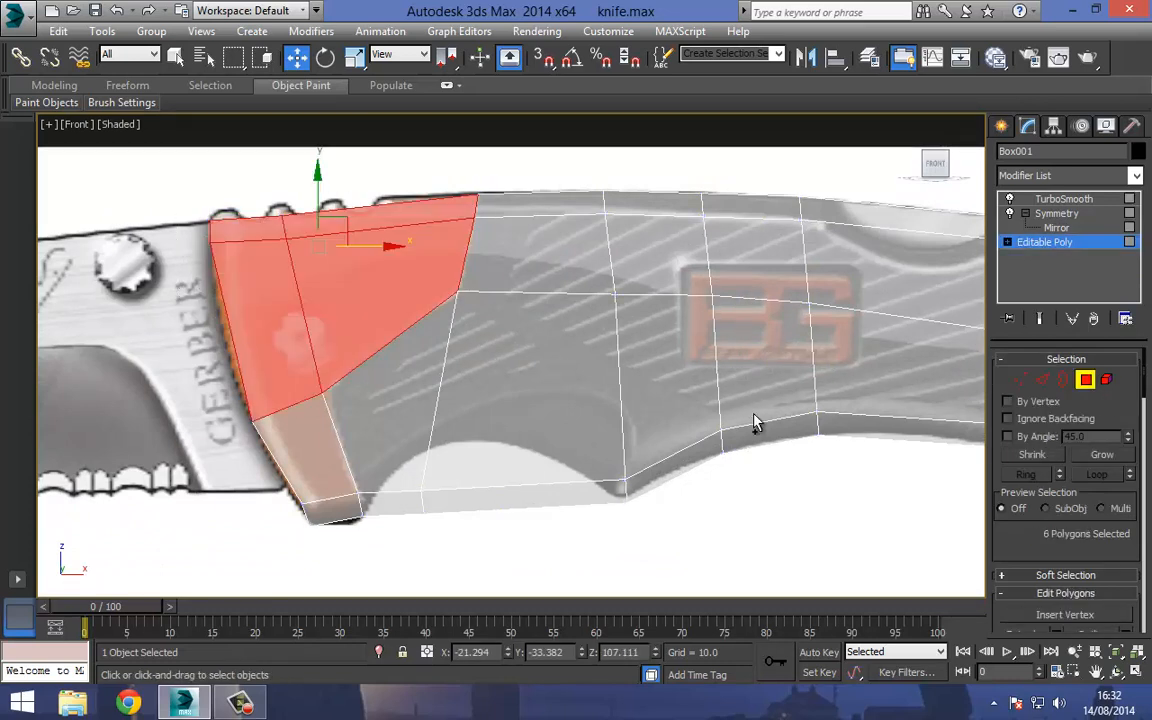
pyautogui.keyDown('ctrl'); pyautogui.moveTo(225, 409); pyautogui.dragTo(317, 508); pyautogui.keyUp('ctrl')
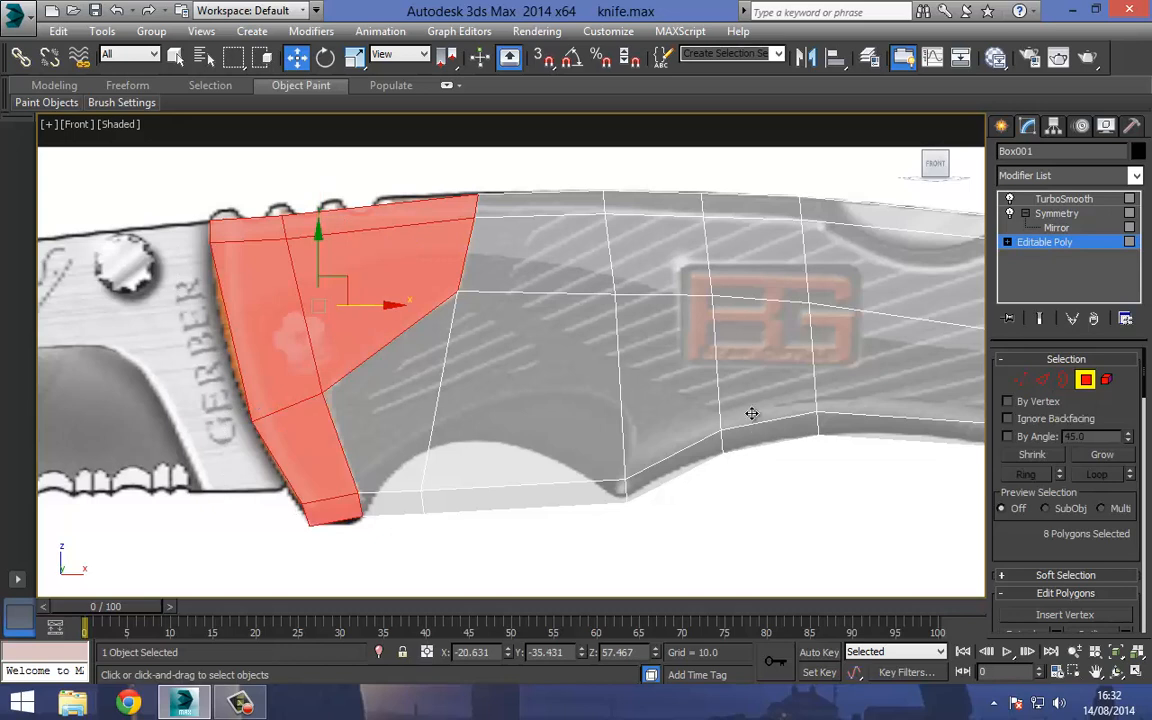
pyautogui.keyDown('ctrl'); pyautogui.click(752, 412); pyautogui.keyUp('ctrl')
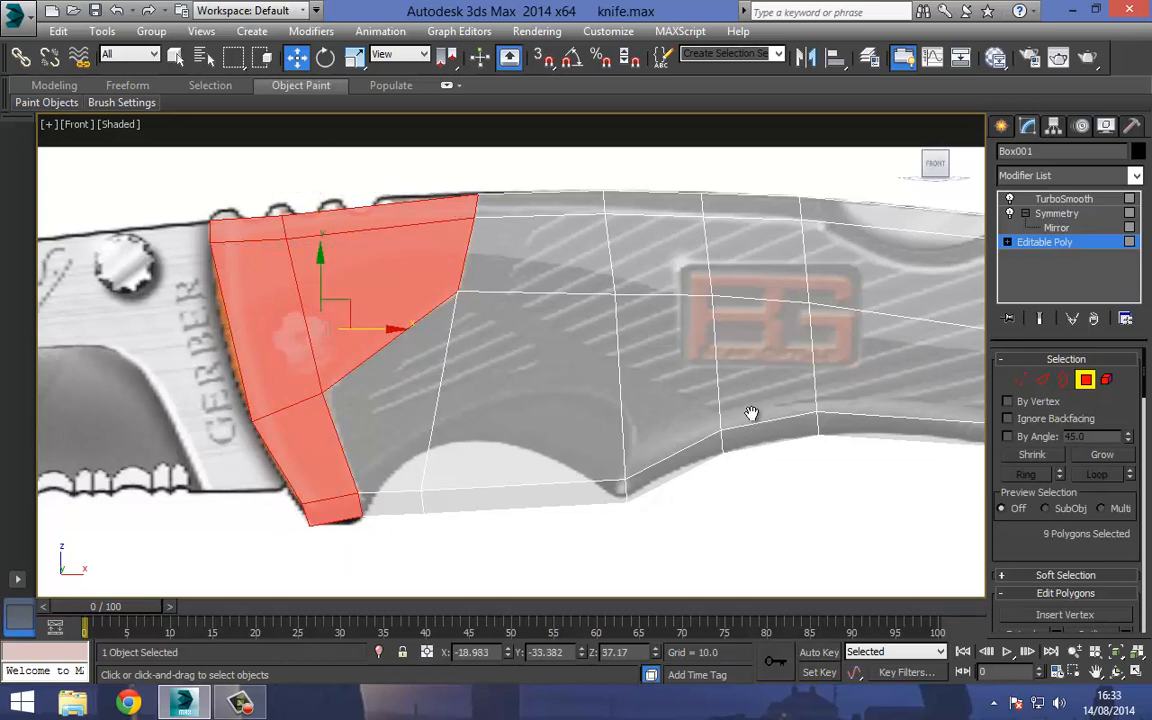
pyautogui.moveTo(1030, 550); pyautogui.dragTo(1030, 362)
pyautogui.moveTo(1030, 584); pyautogui.dragTo(1030, 358)
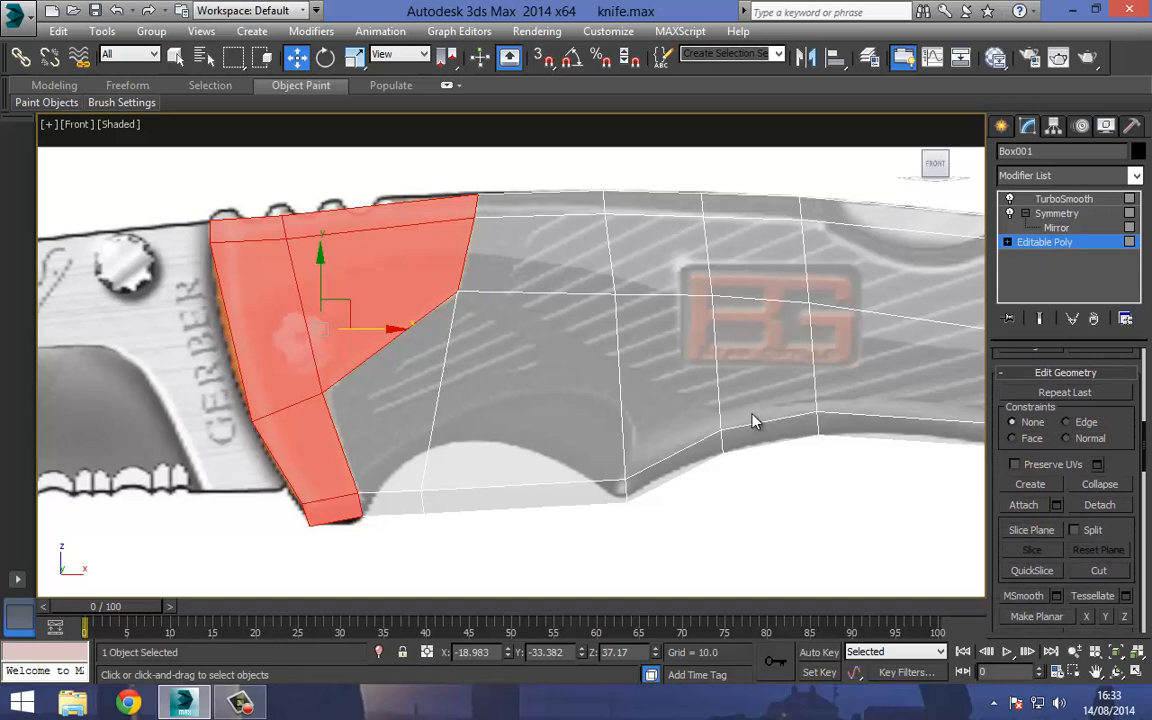
pyautogui.click(1099, 504)
pyautogui.press('Return')
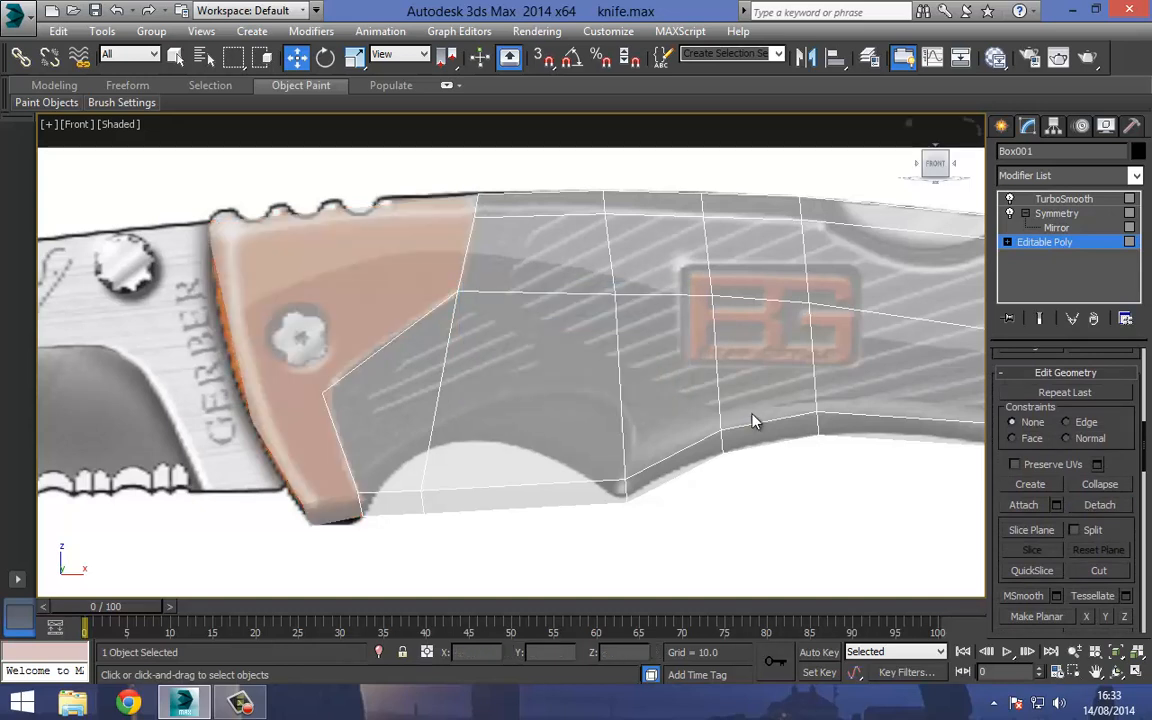
# Hide the main handle body, select the detached front panel and display it as opaque
pyautogui.press('4')
pyautogui.hotkey('alt', 'x')
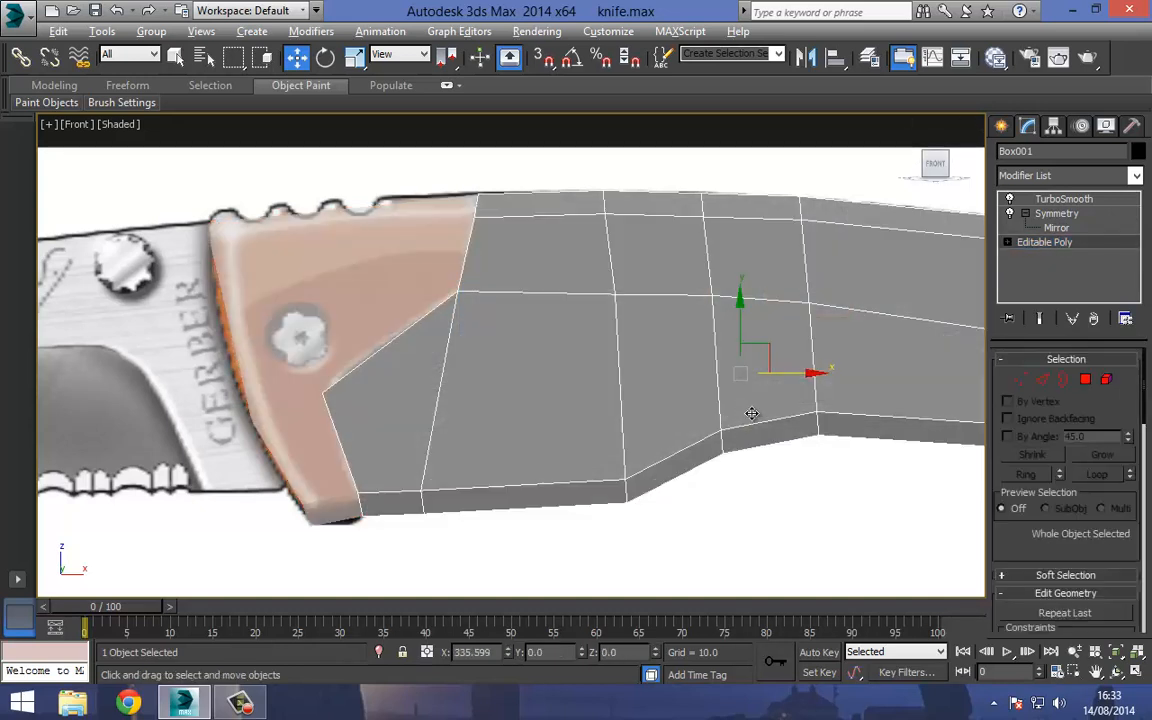
pyautogui.hotkey('ctrl', 'pageup')
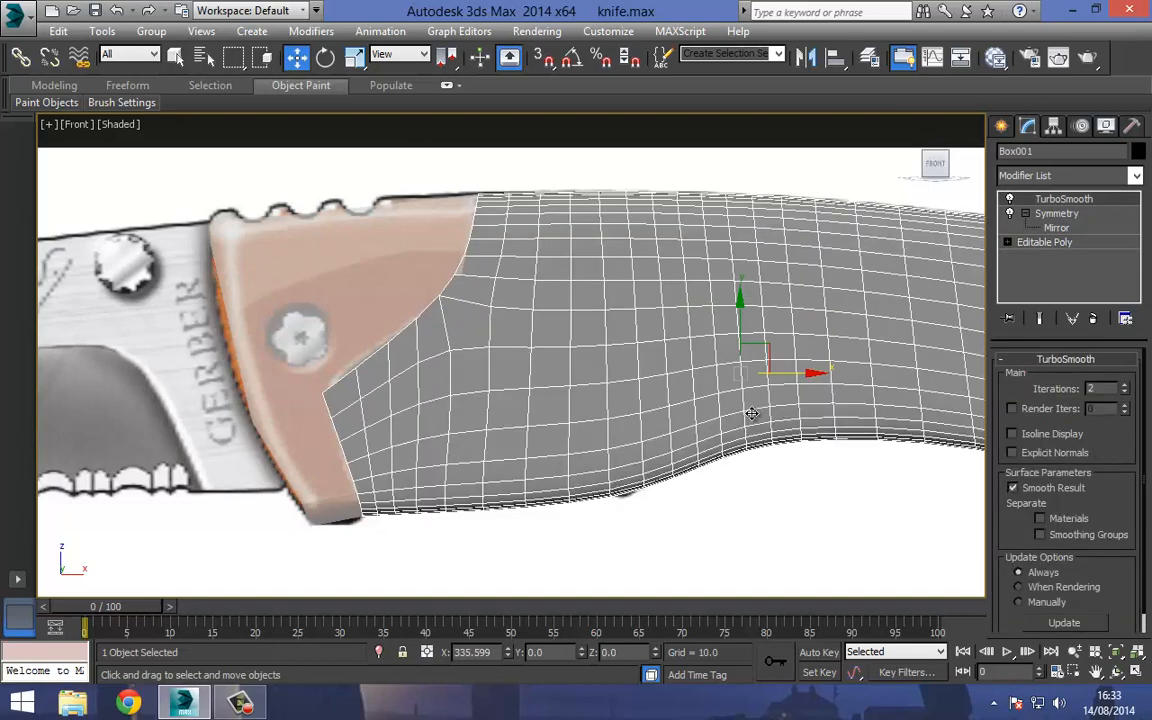
pyautogui.rightClick(755, 420)
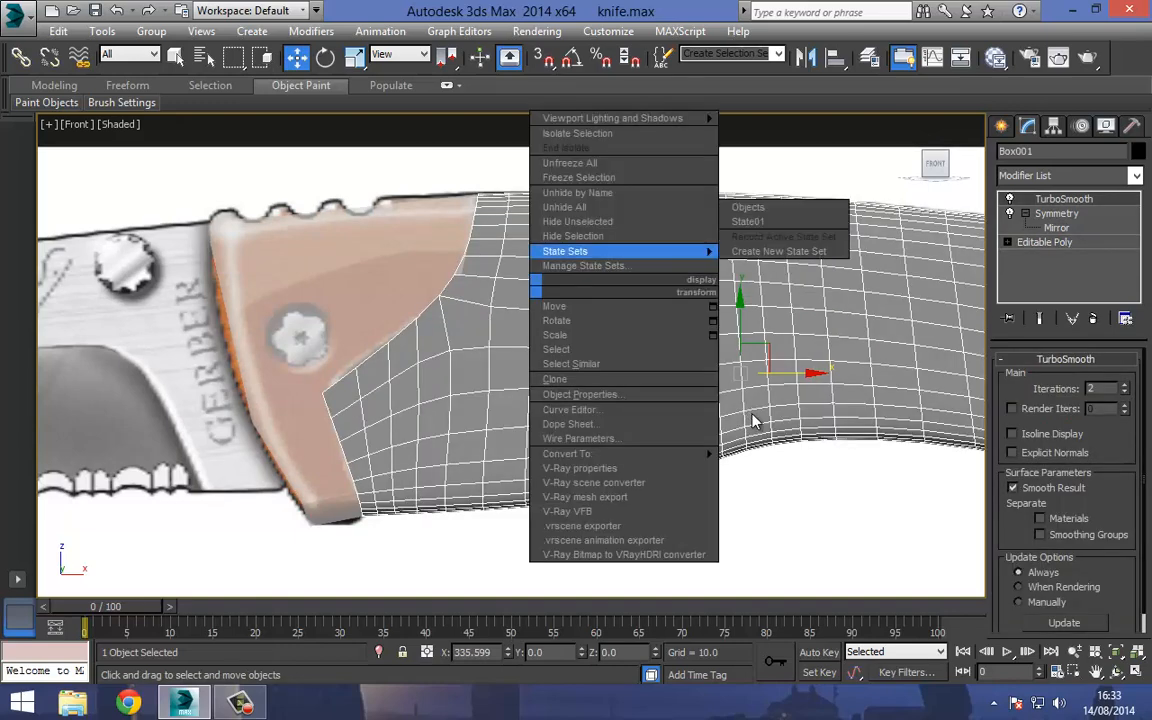
pyautogui.click(572, 235)
pyautogui.hotkey('alt', 'x')
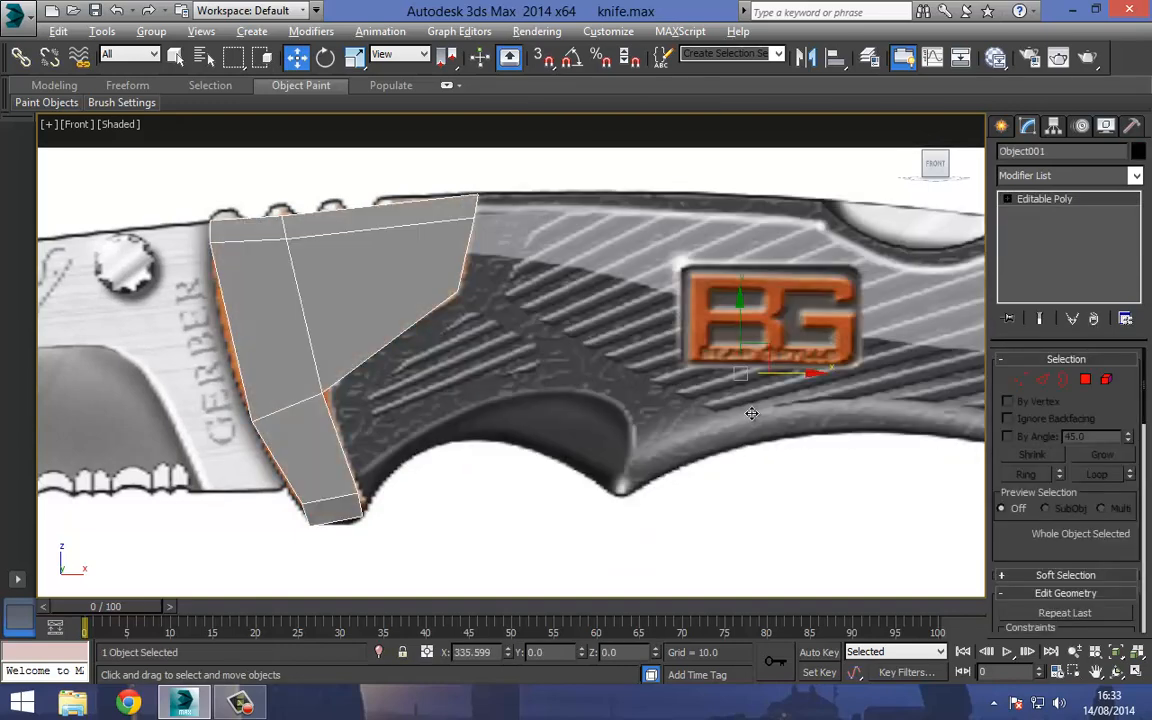
# Add a TurboSmooth modifier with 2 iterations to the detached front panel
pyautogui.scroll(3, 755, 420)
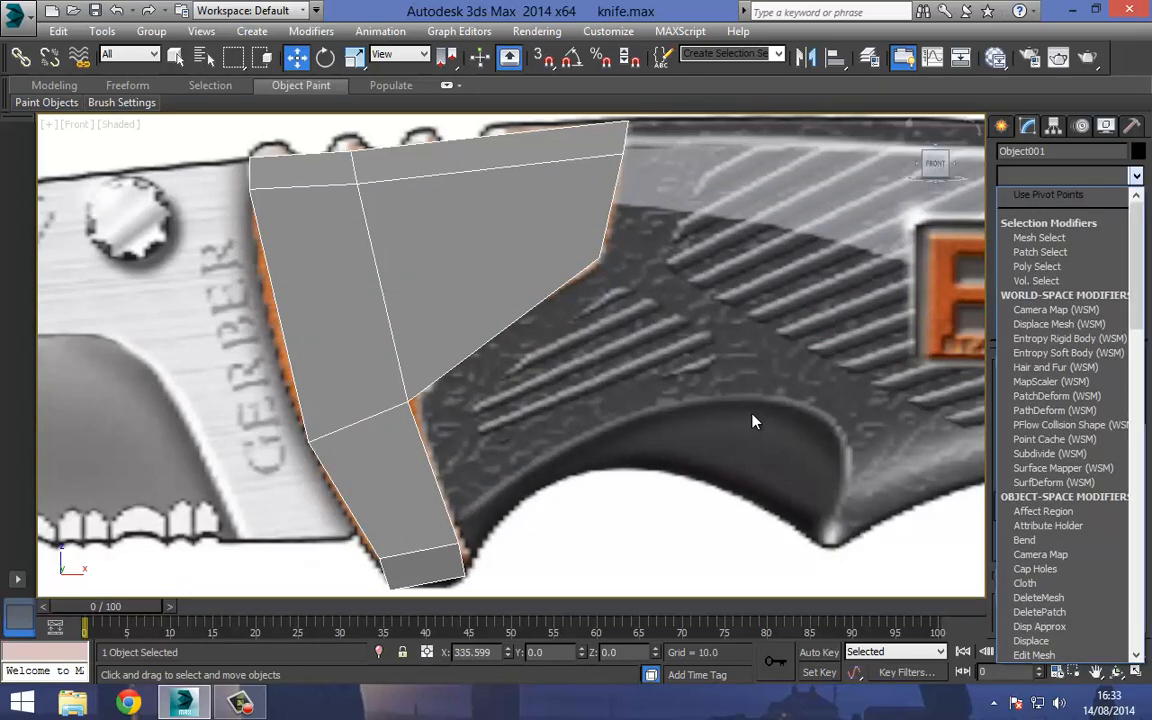
pyautogui.write('tut')
pyautogui.press('s')
pyautogui.press('s')
pyautogui.press('s')
pyautogui.press('s')
pyautogui.press('s')
pyautogui.press('s')
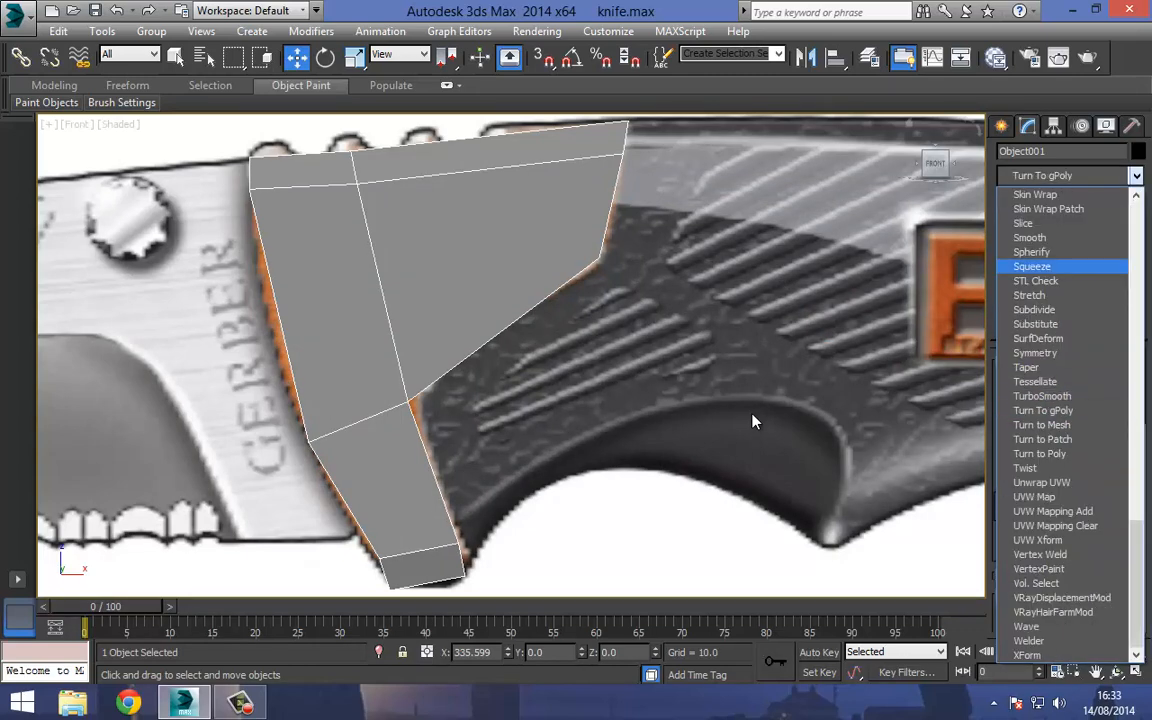
pyautogui.write('tu')
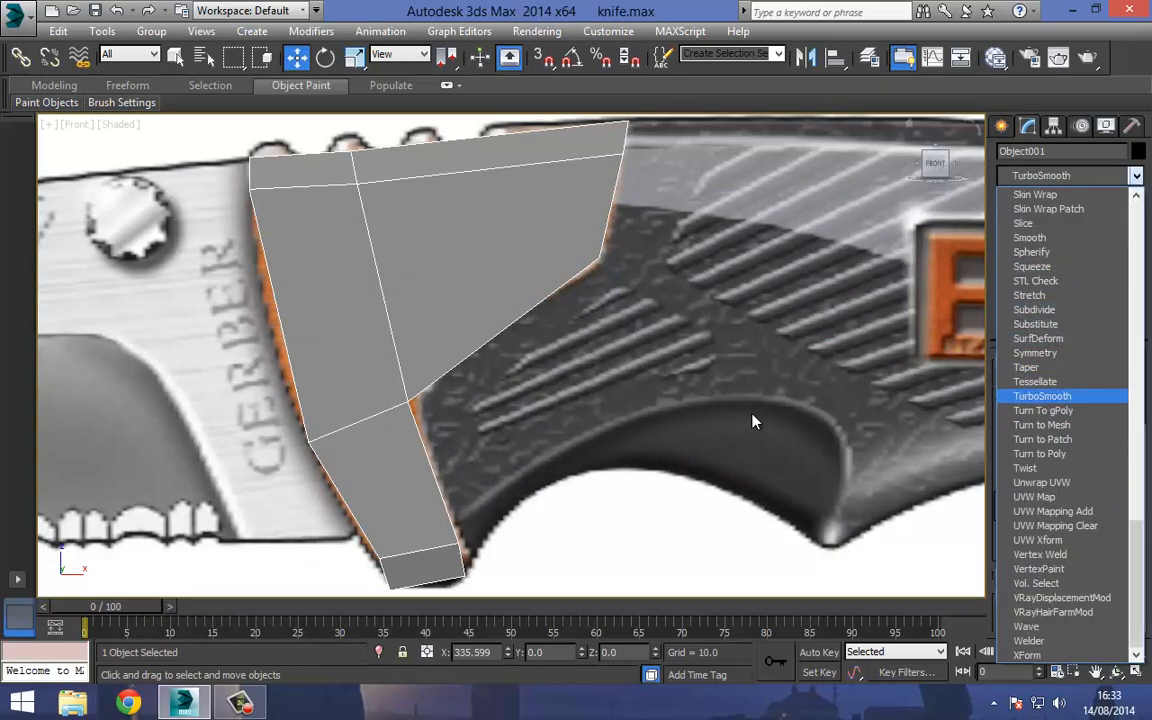
pyautogui.press('Return')
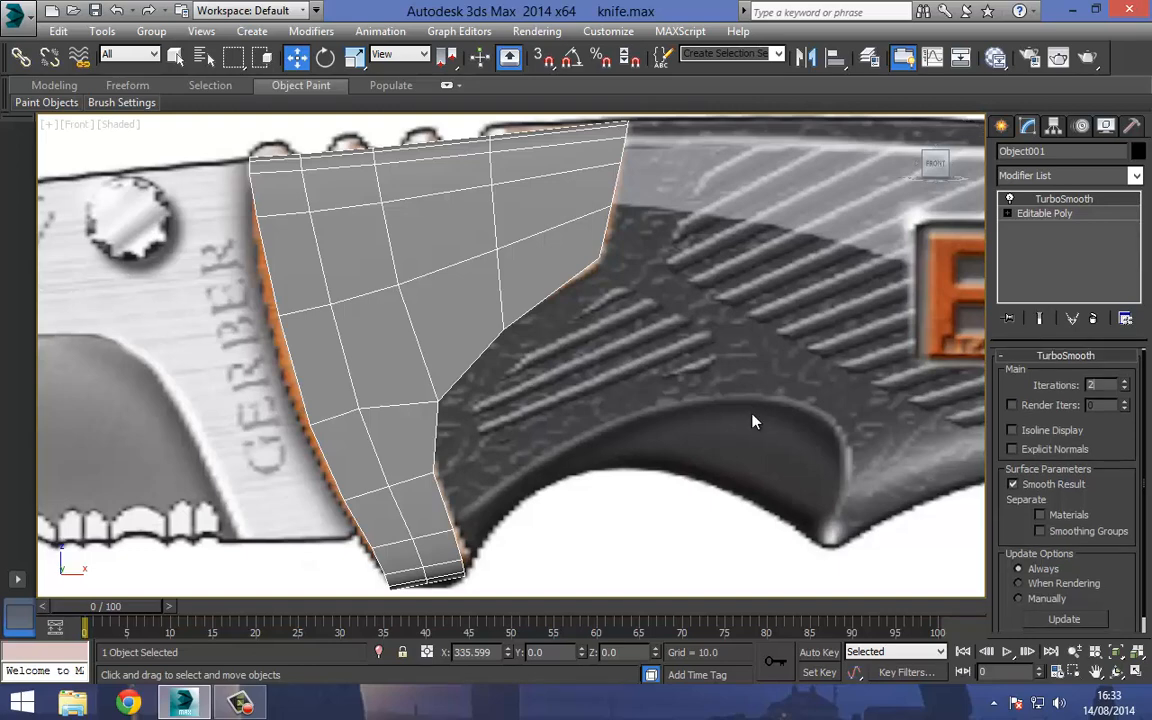
pyautogui.write('2')
pyautogui.press('Return')
pyautogui.click(754, 421)
pyautogui.hotkey('ctrl', 'z')
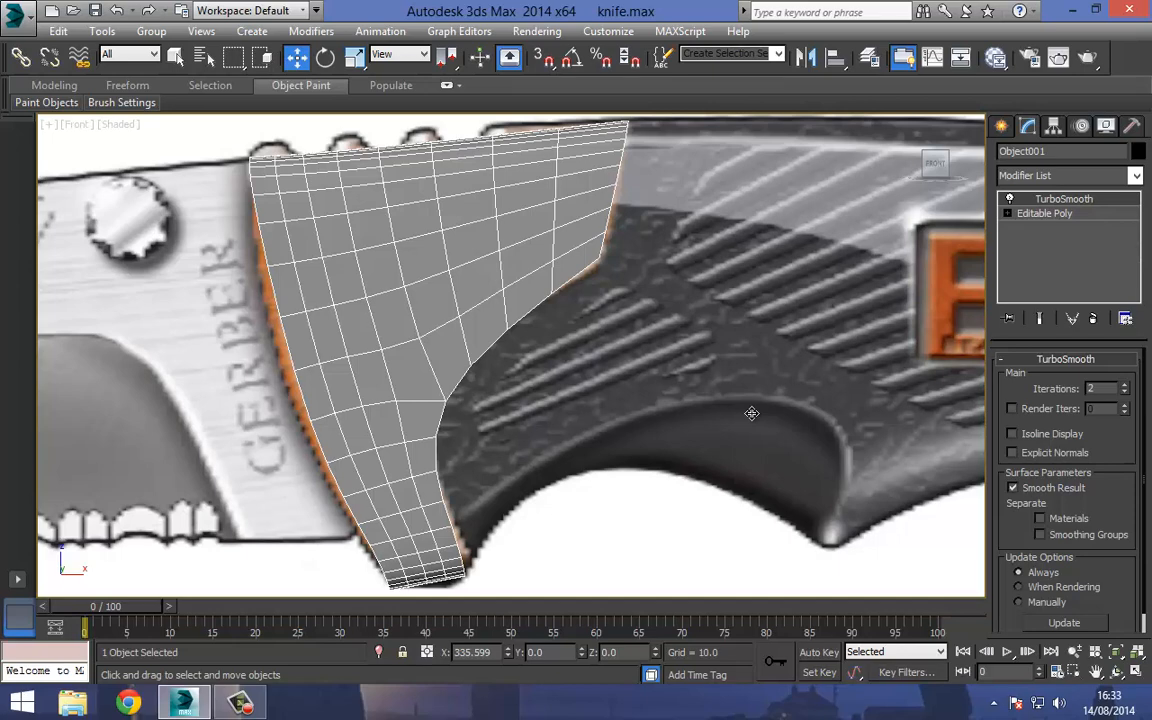
# Connect the front panel's rear lengthwise edges with 2 segments, pinched apart toward the inner corner and the rear edge
pyautogui.hotkey('alt', 'x')
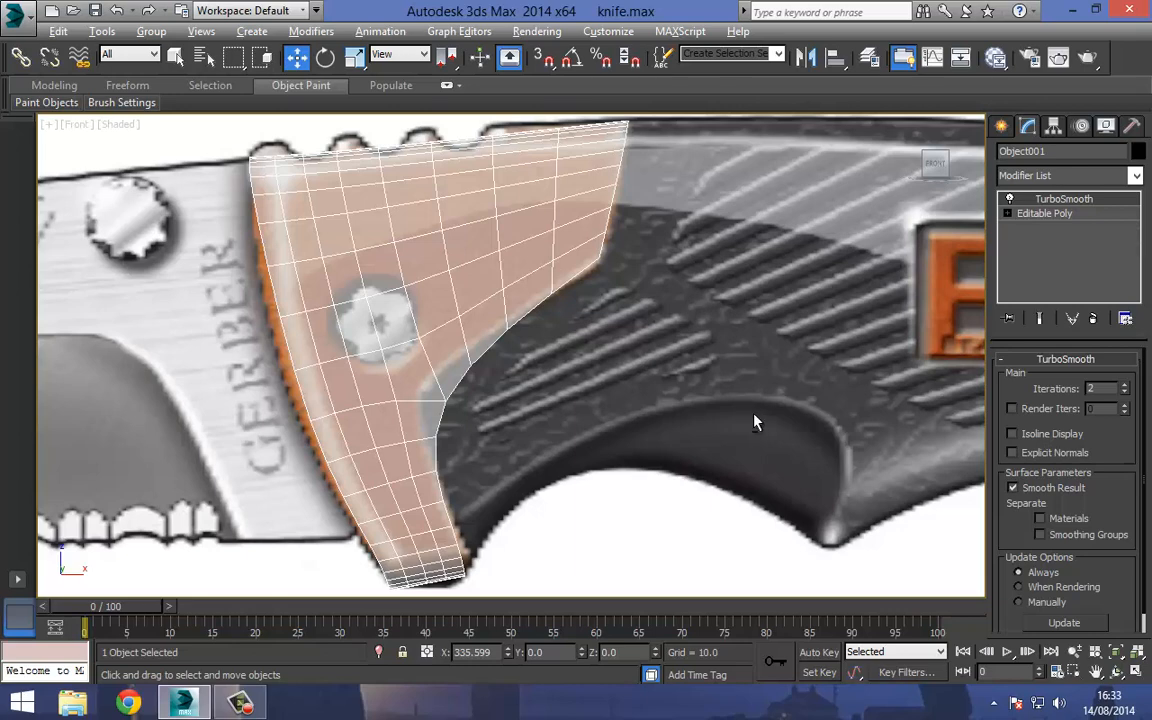
pyautogui.hotkey('alt', 'x')
pyautogui.hotkey('ctrl', 'z')
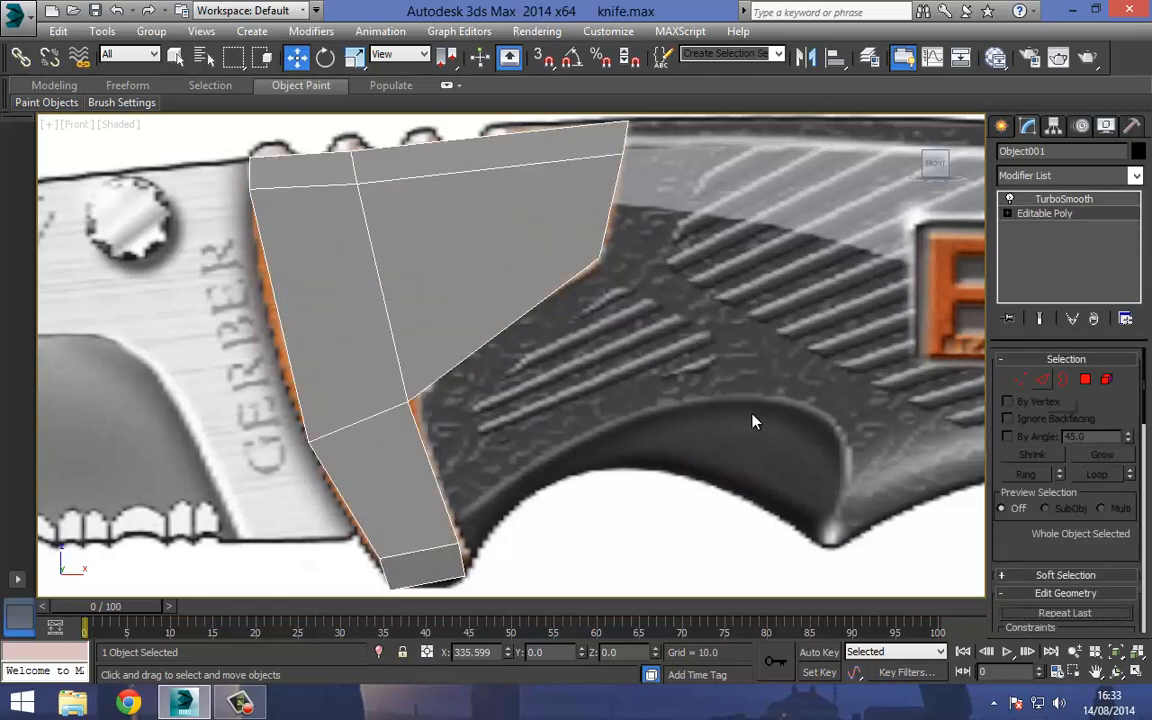
pyautogui.press('2')
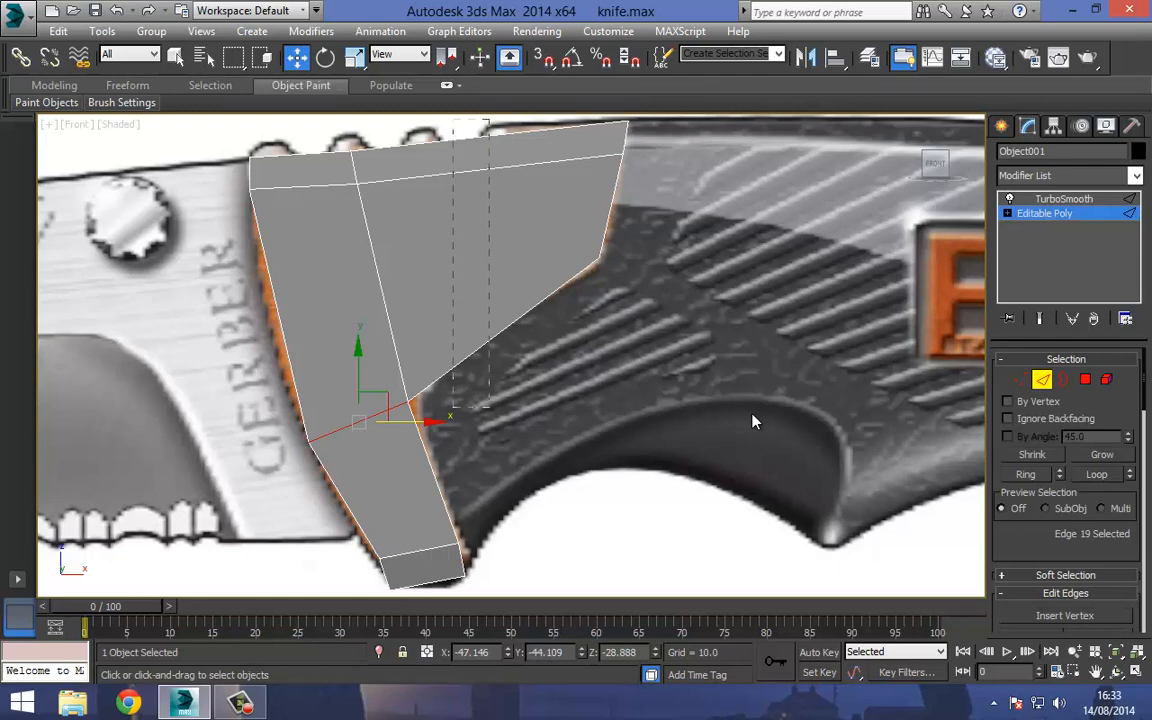
pyautogui.moveTo(453, 120); pyautogui.dragTo(489, 407)
pyautogui.rightClick(476, 255)
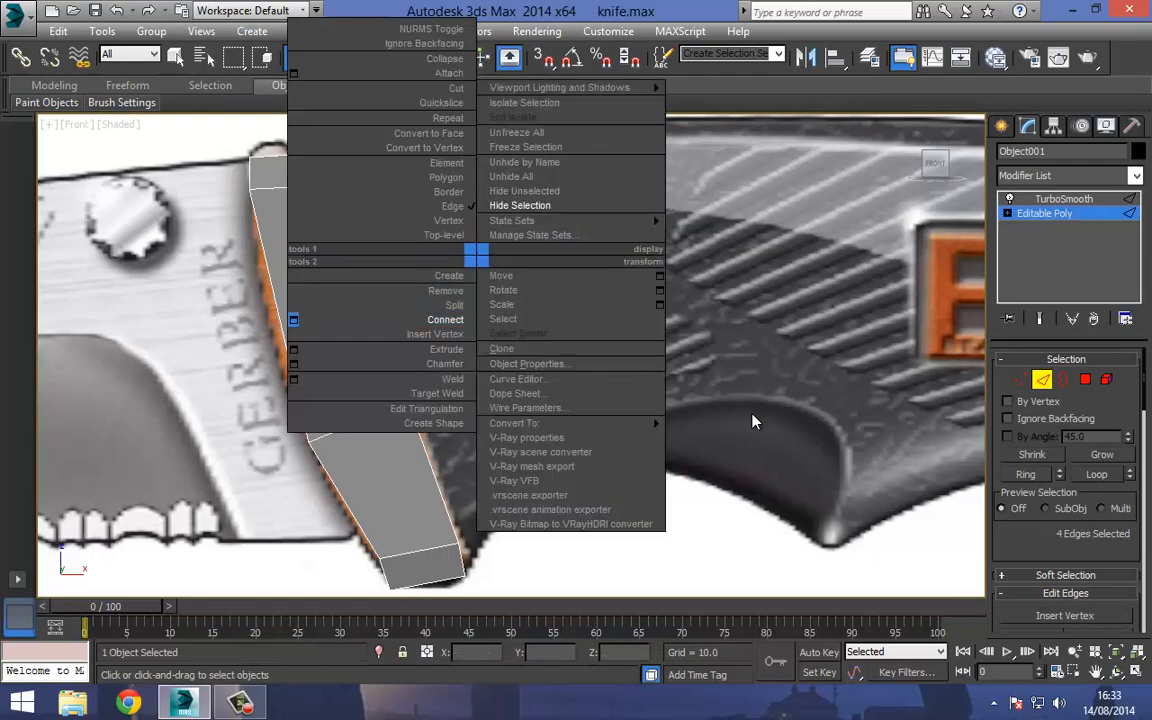
pyautogui.click(294, 320)
pyautogui.click(524, 362)
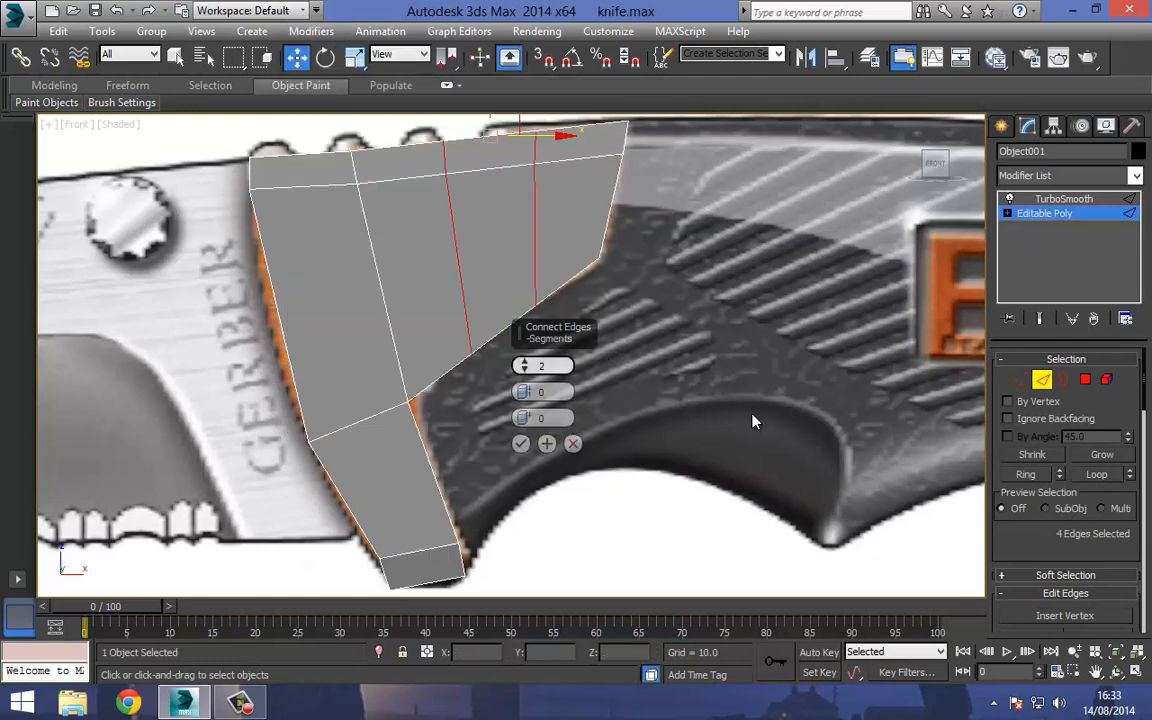
pyautogui.moveTo(524, 392); pyautogui.dragTo(524, 341)
pyautogui.click(521, 444)
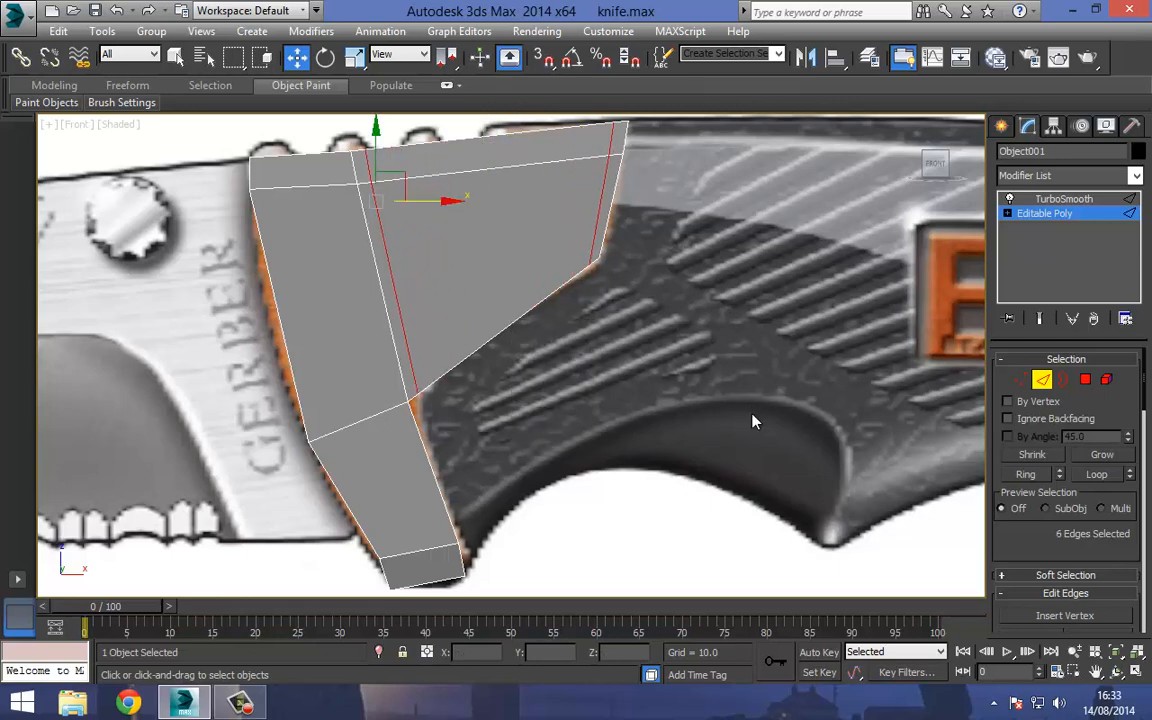
# Compare the smoothed front panel with the reference image in see-through display, and return to editing its edges
pyautogui.press('2')
pyautogui.press('Up')
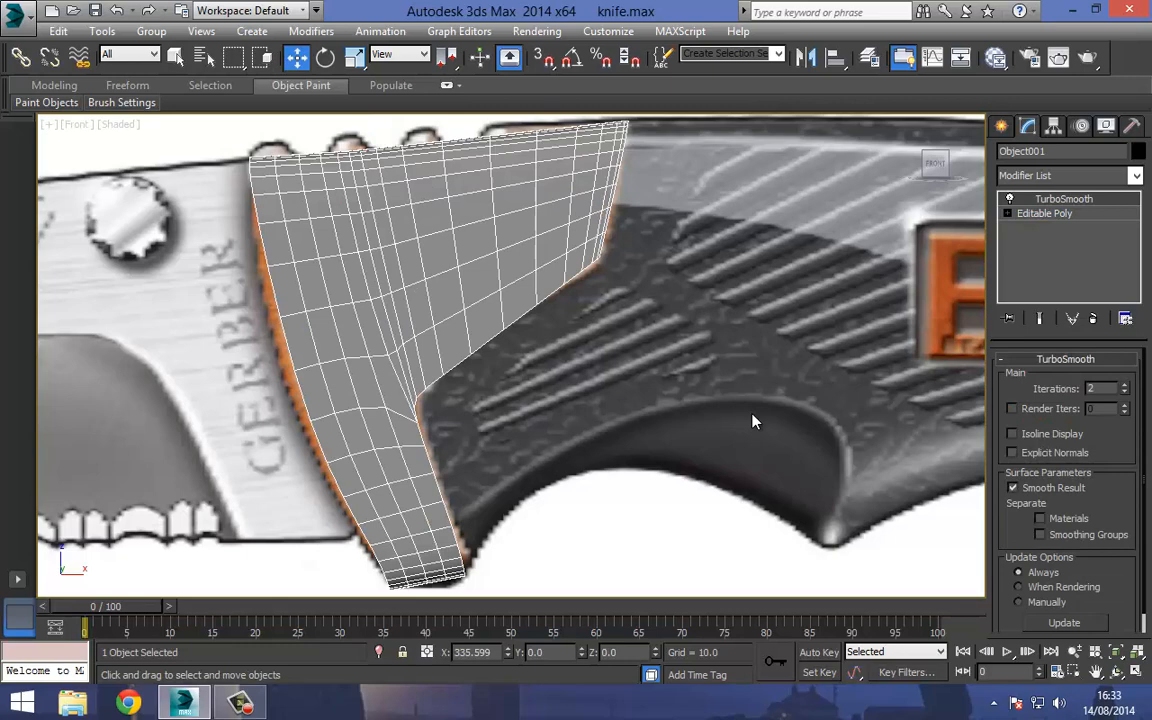
pyautogui.click(754, 421)
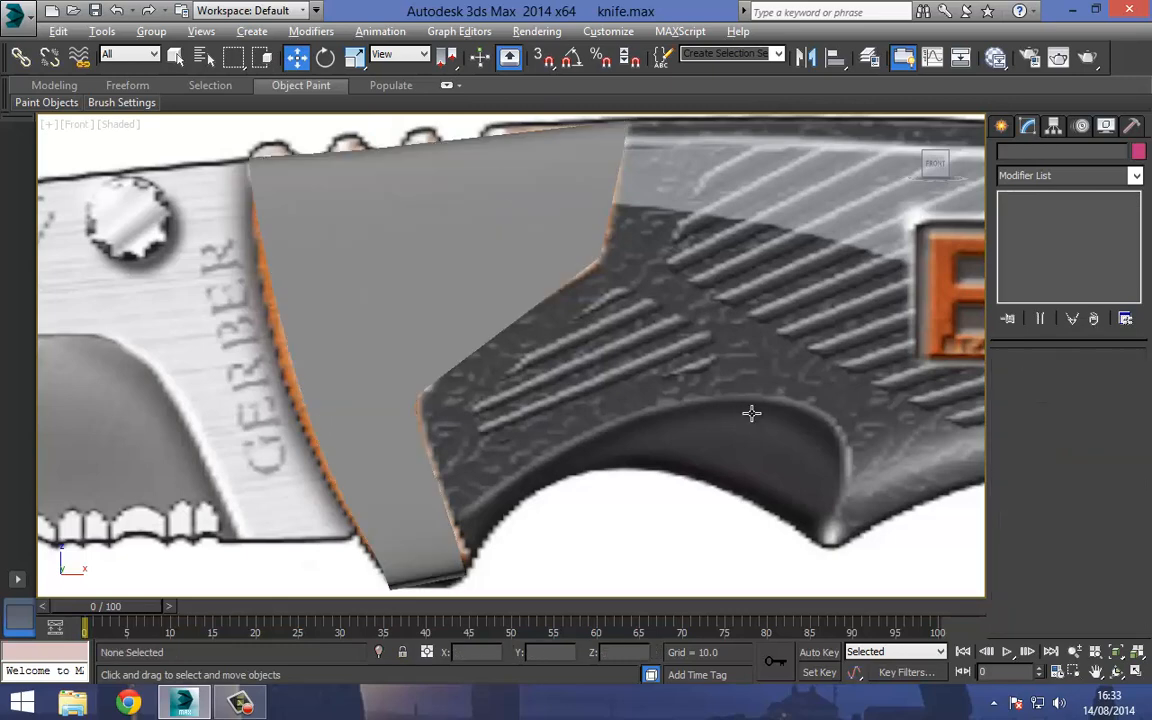
pyautogui.hotkey('ctrl', 'z')
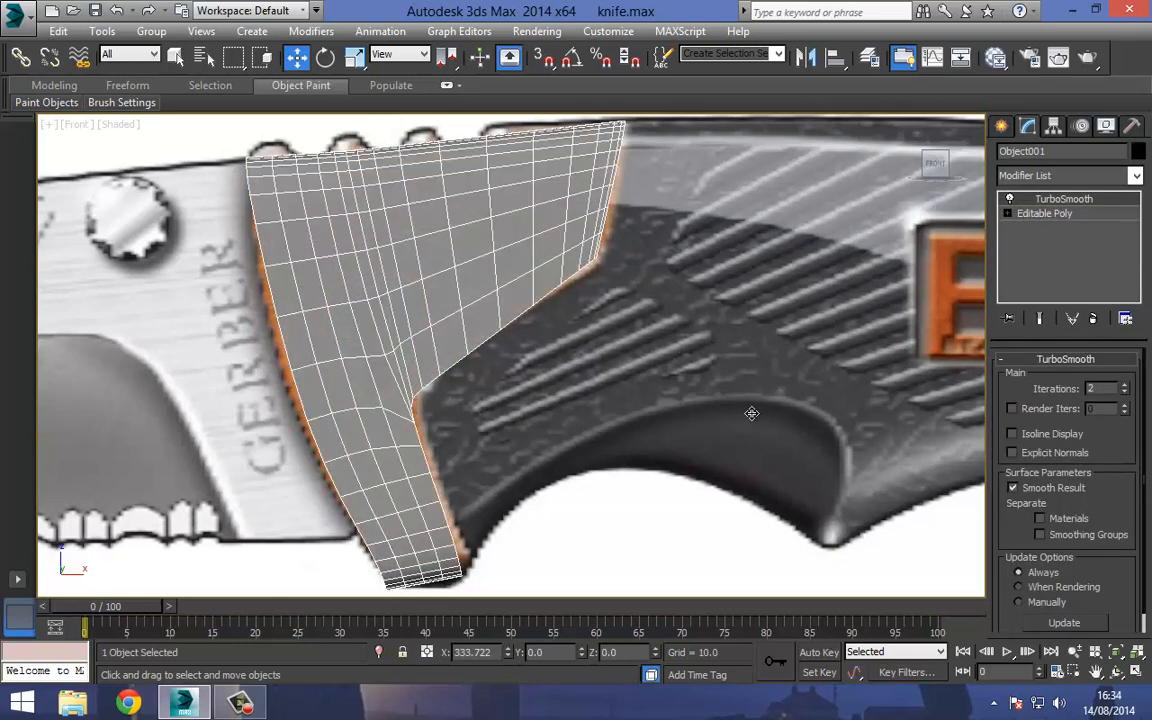
pyautogui.moveTo(752, 413); pyautogui.dragTo(858, 417, button='middle')
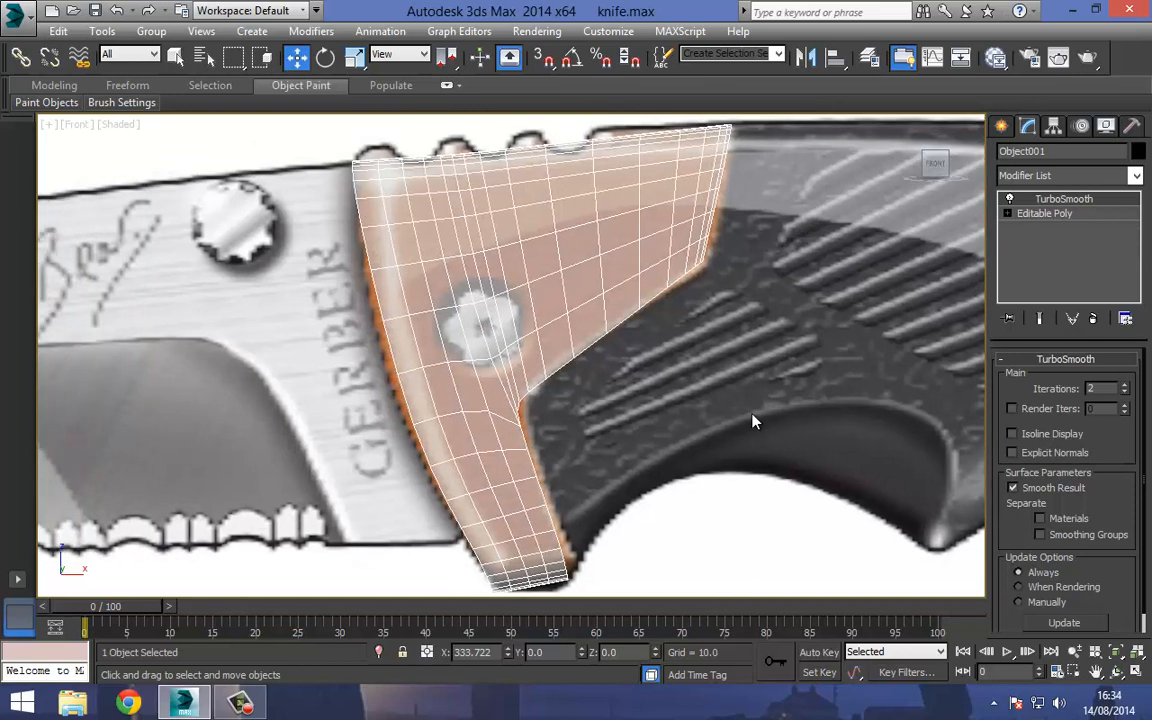
pyautogui.hotkey('ctrl', 'z')
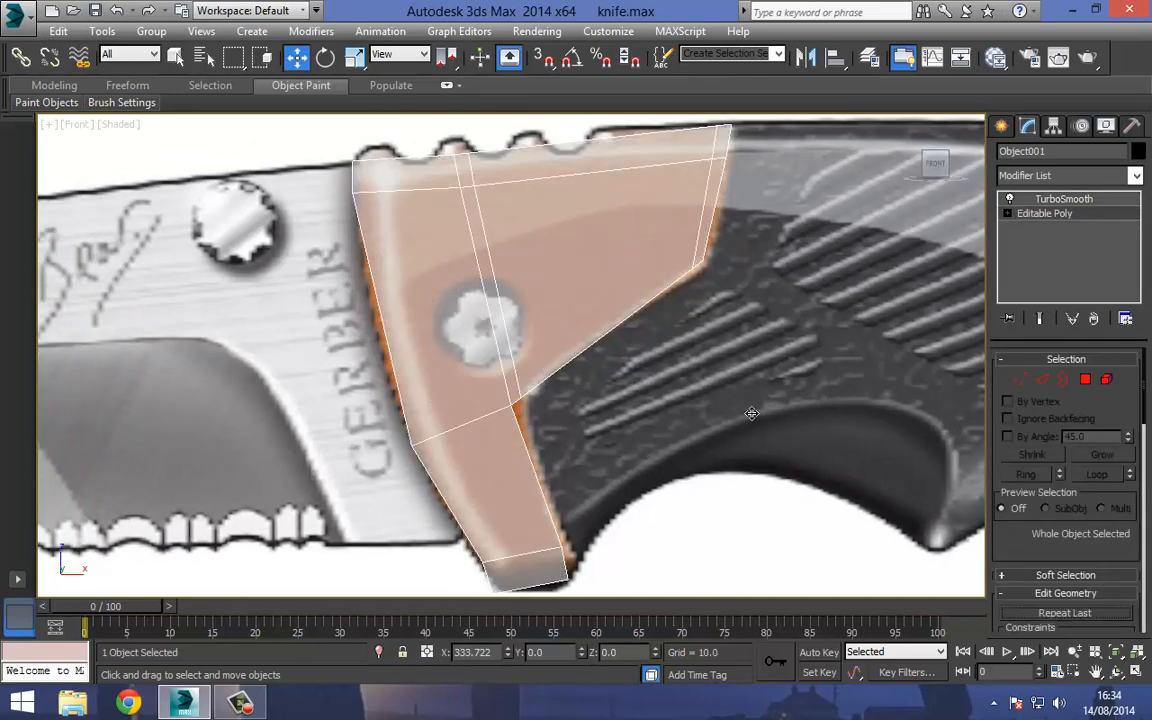
pyautogui.press('2')
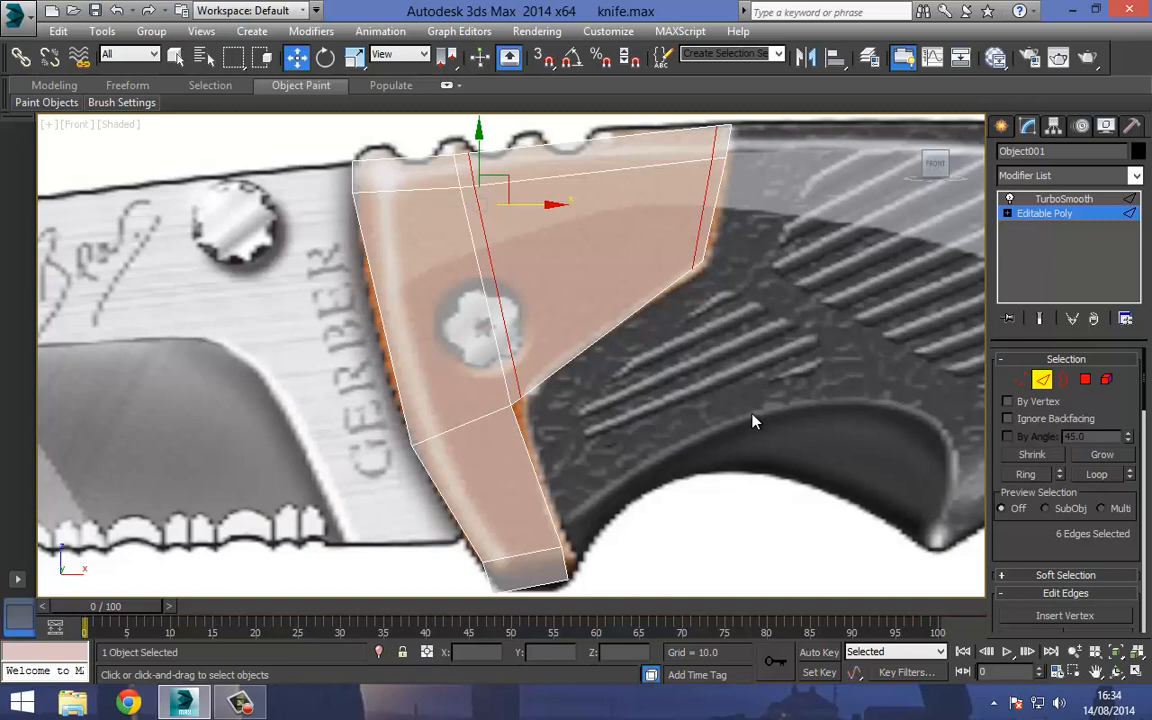
# Remove the connected supporting edges near the front panel's inner corner and rear edge, and delete its TurboSmooth modifier
pyautogui.click(754, 421)
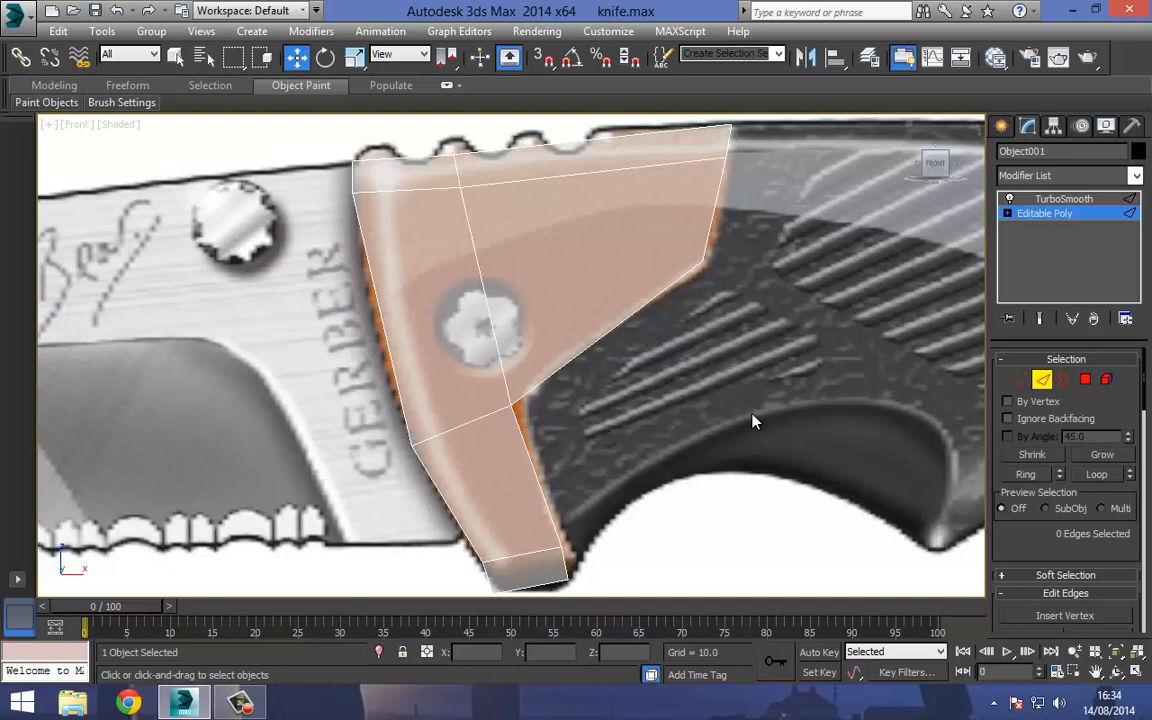
pyautogui.click(1045, 213)
pyautogui.rightClick(1063, 198)
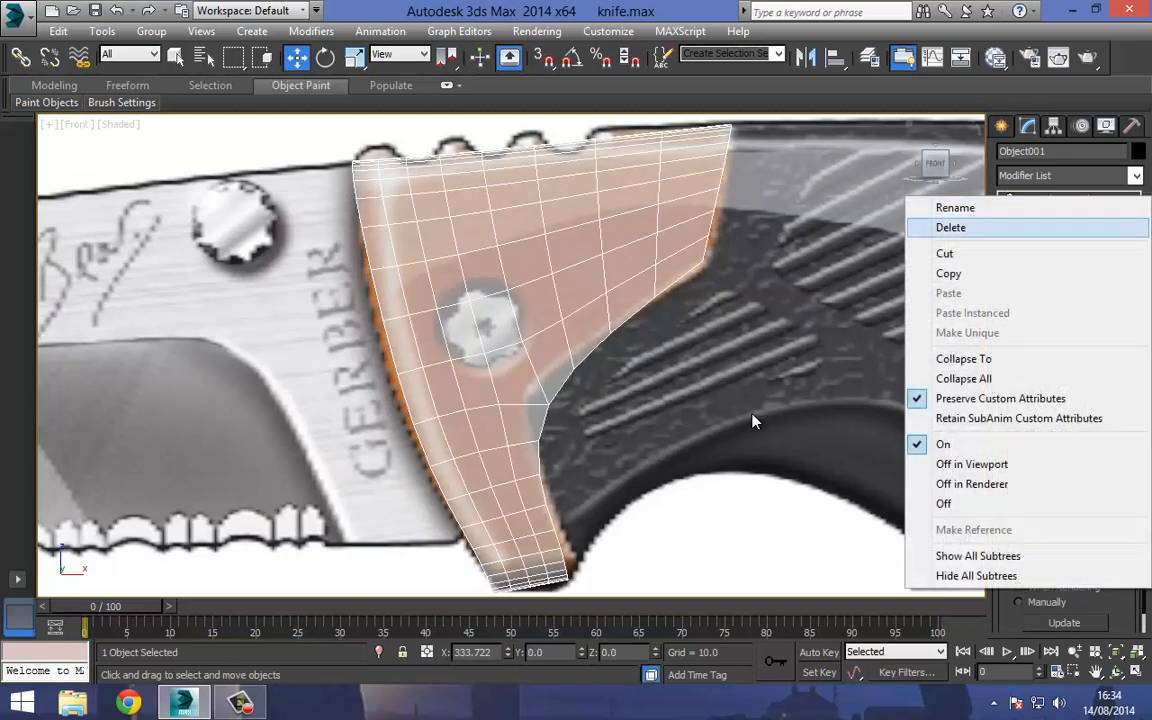
pyautogui.press('Return')
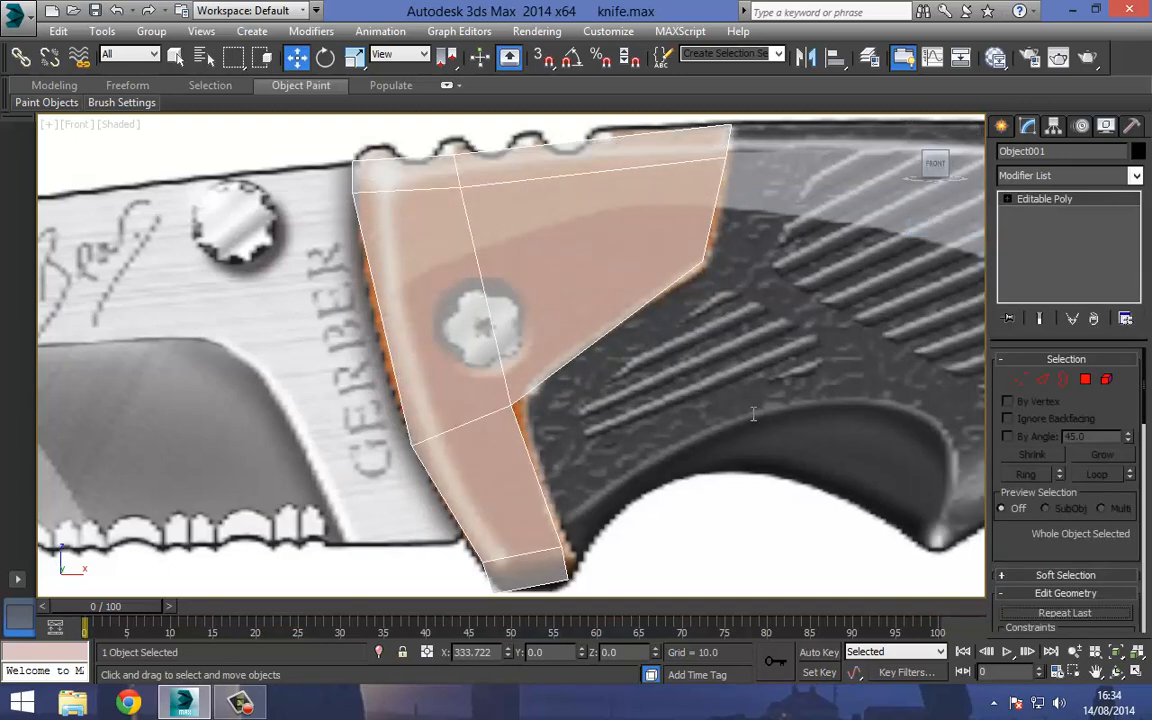
# Create a cylinder centred on the front panel's screw in the front view, about 29.3 in radius and 37.4 high
pyautogui.hotkey('ctrl', 'z')
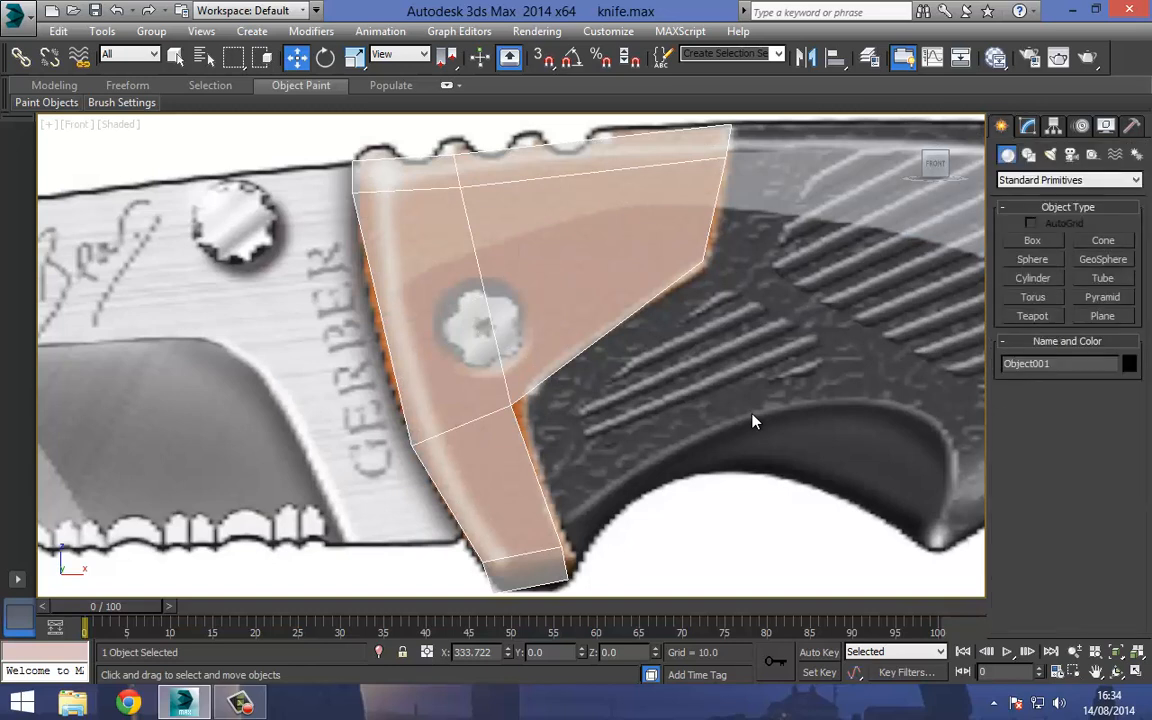
pyautogui.press('c')
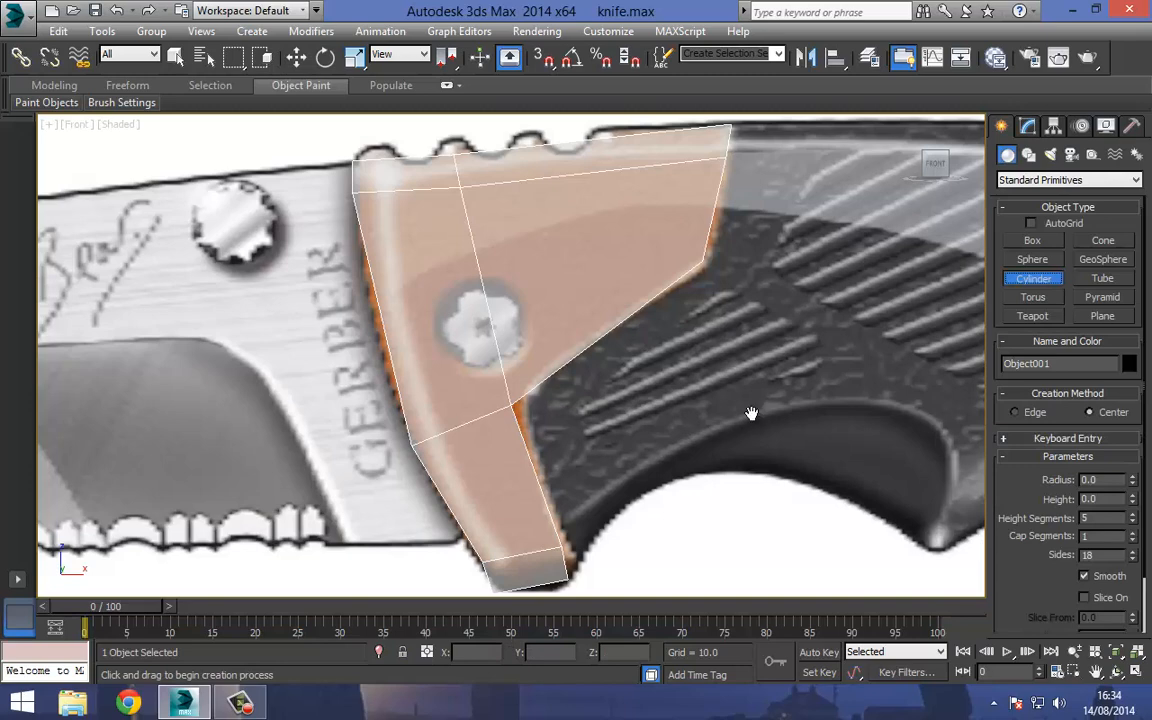
pyautogui.scroll(5, 751, 413)
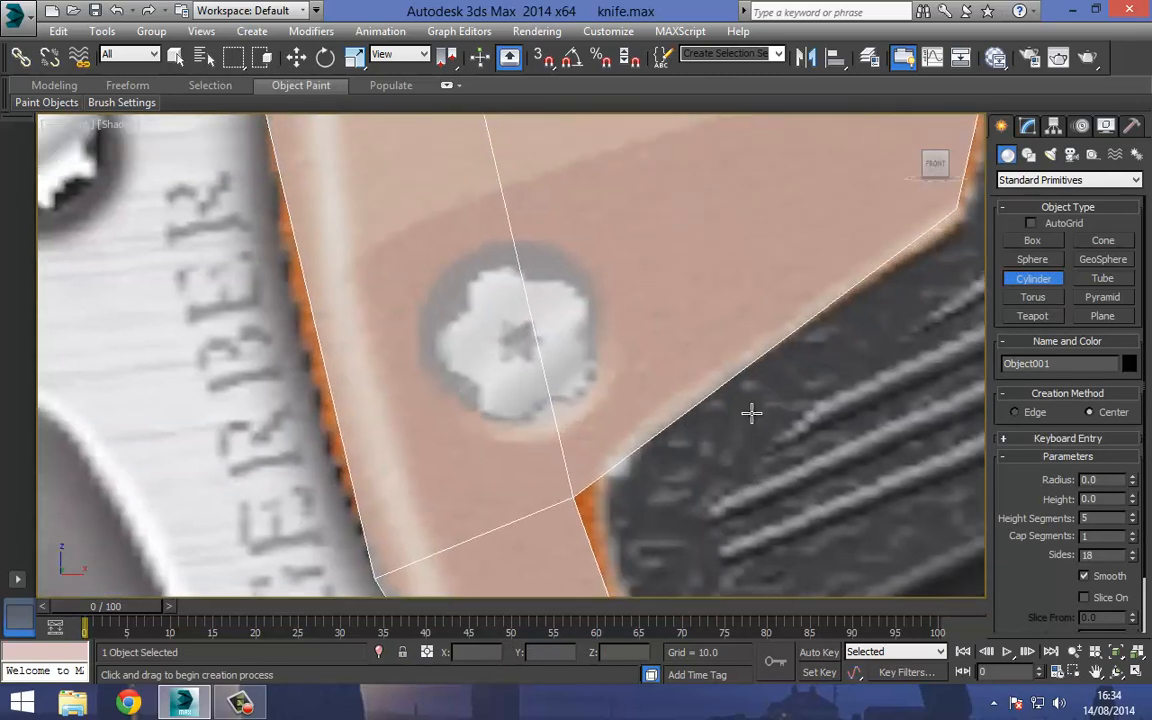
pyautogui.moveTo(517, 340); pyautogui.dragTo(614, 340)
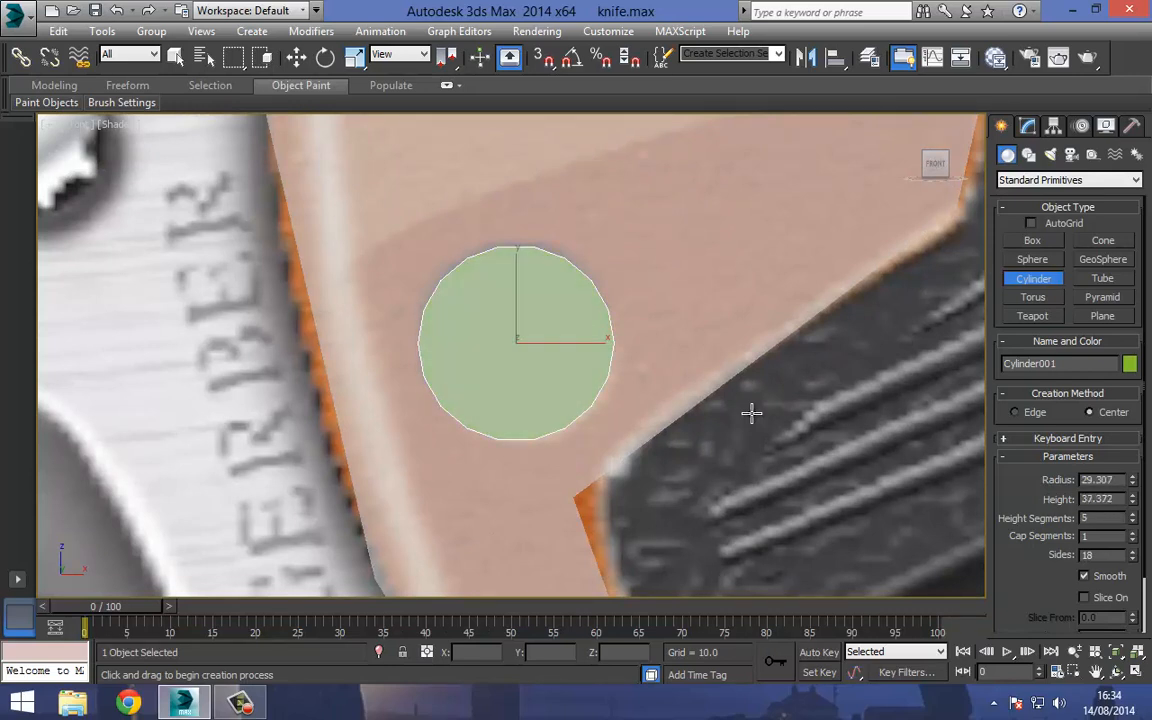
pyautogui.press('w')
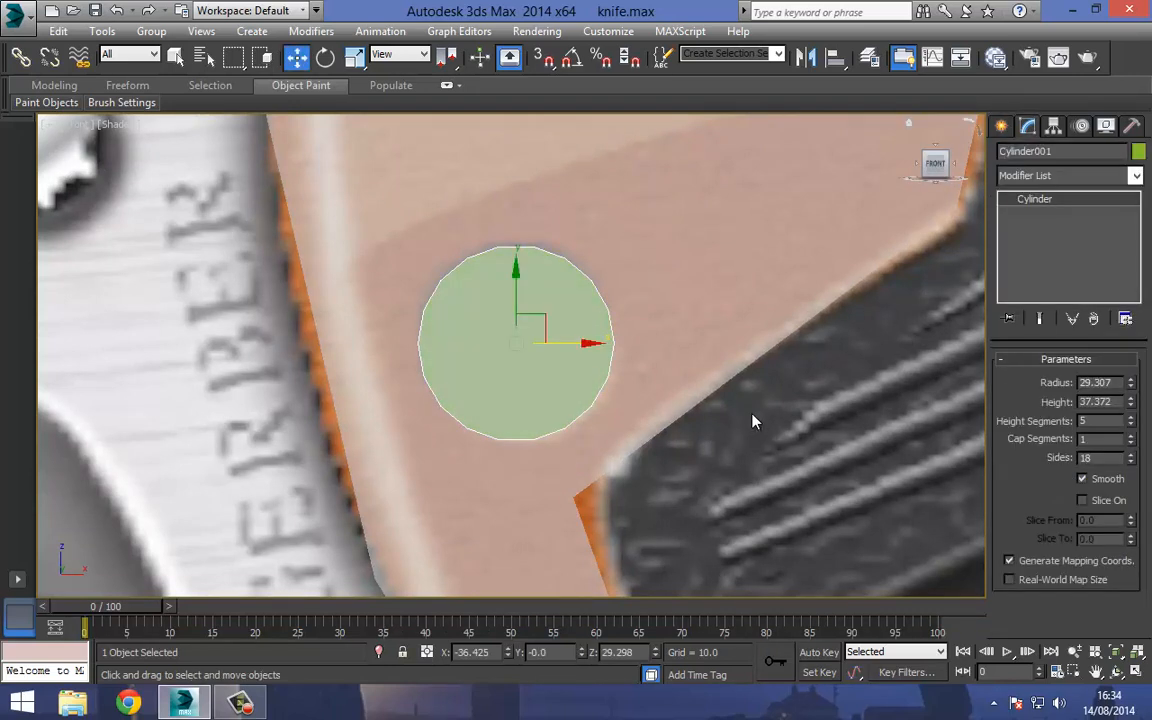
# Set the cylinder's number of sides to 6
pyautogui.moveTo(1093, 458); pyautogui.dragTo(754, 414)
pyautogui.write('5')
pyautogui.press('Return')
pyautogui.write('6')
pyautogui.press('Return')
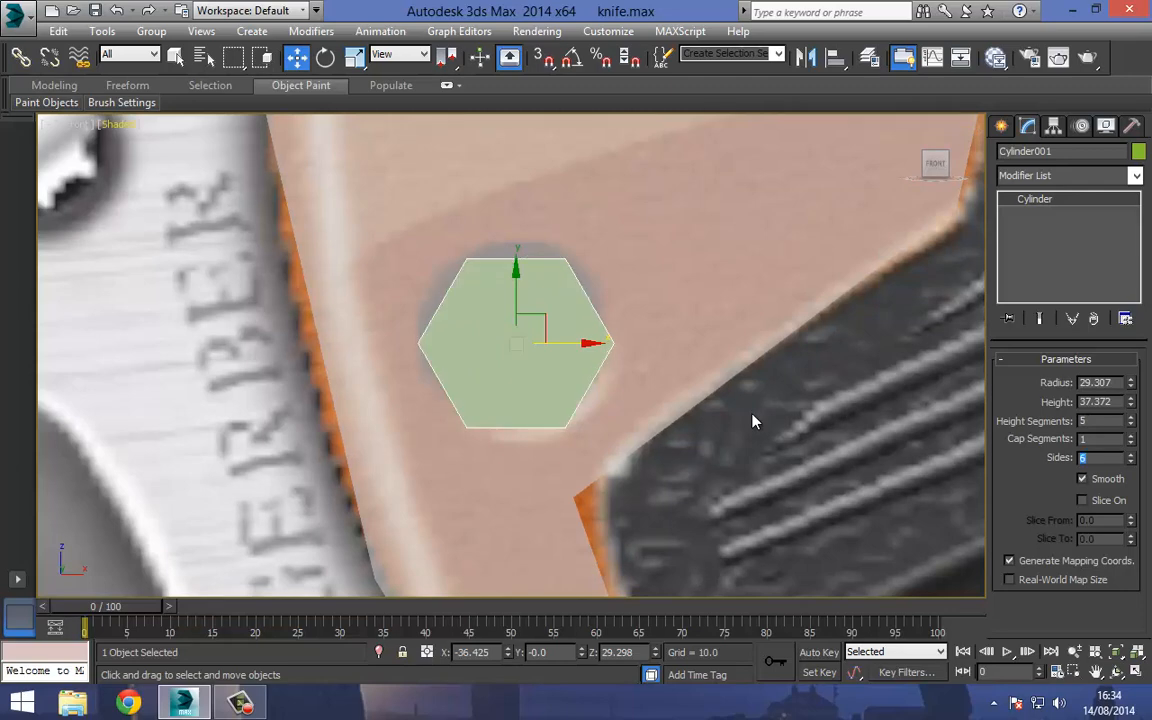
# In the perspective view, select the front panel, display it as opaque and release the selection lock
pyautogui.press('p')
pyautogui.press('z')
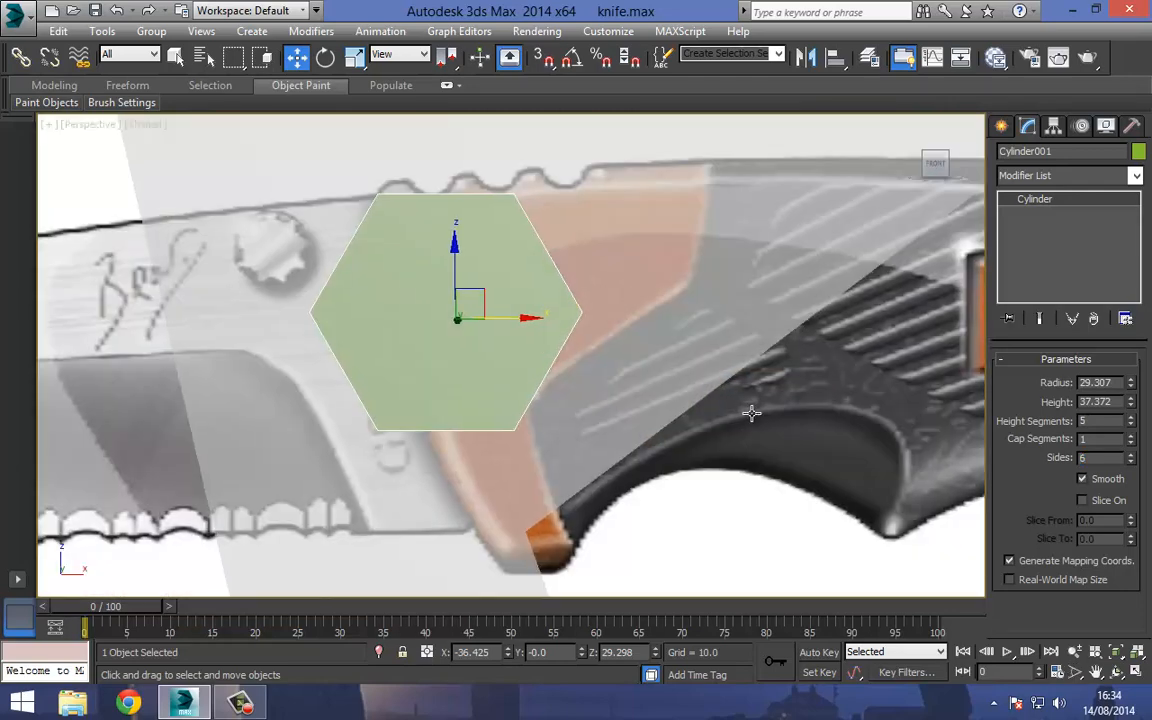
pyautogui.press('alt')
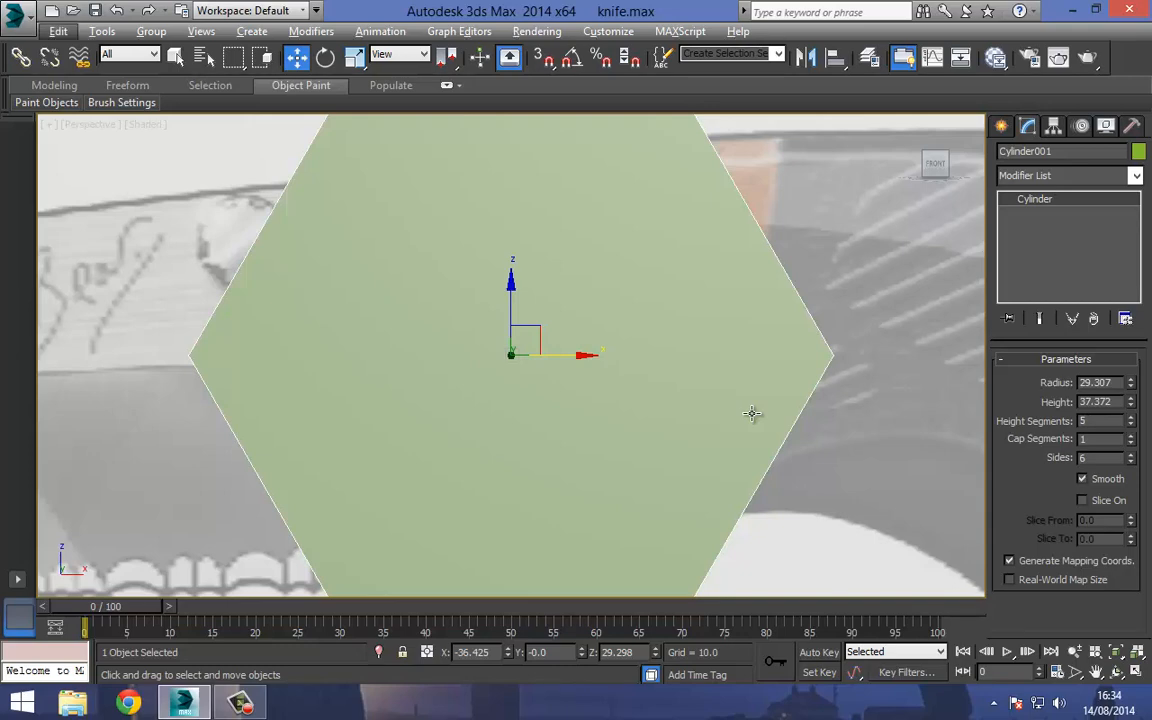
pyautogui.scroll(-5, 752, 413)
pyautogui.keyDown('alt'); pyautogui.moveTo(752, 413); pyautogui.dragTo(751, 411, button='middle'); pyautogui.keyUp('alt')
pyautogui.press('w')
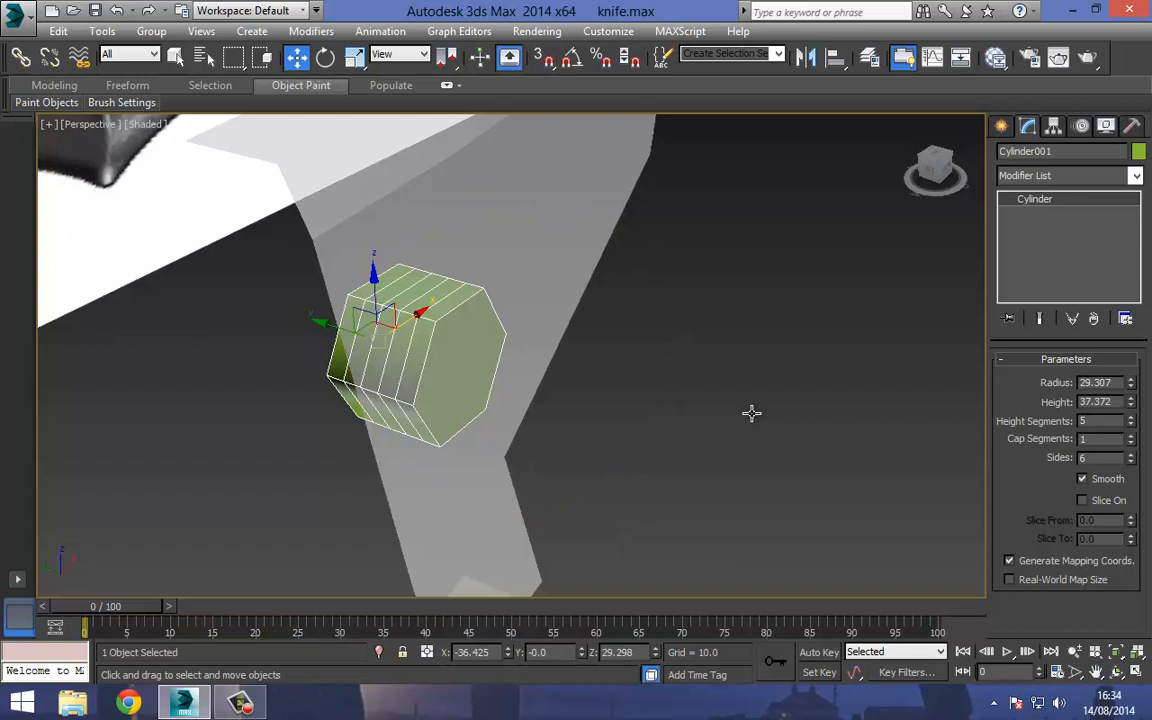
pyautogui.hotkey('alt', 'e')
pyautogui.hotkey('ctrl', 'i')
pyautogui.hotkey('alt', 'x')
pyautogui.press('c')
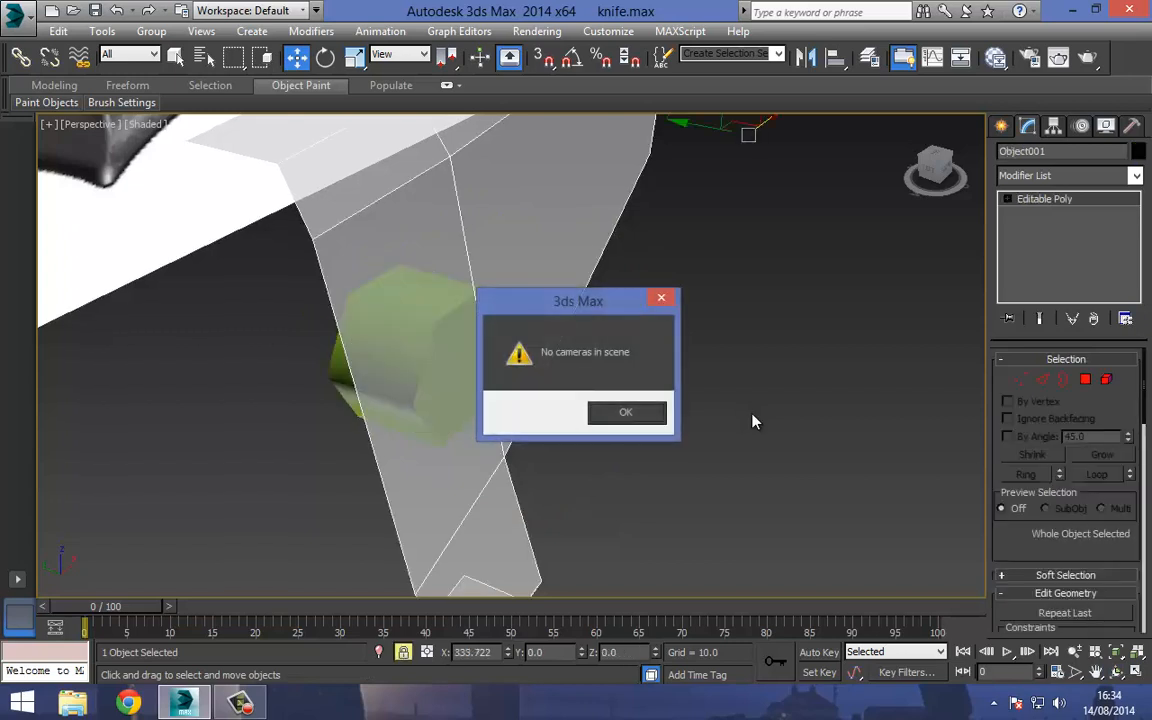
pyautogui.press('Return')
pyautogui.hotkey('alt', 'x')
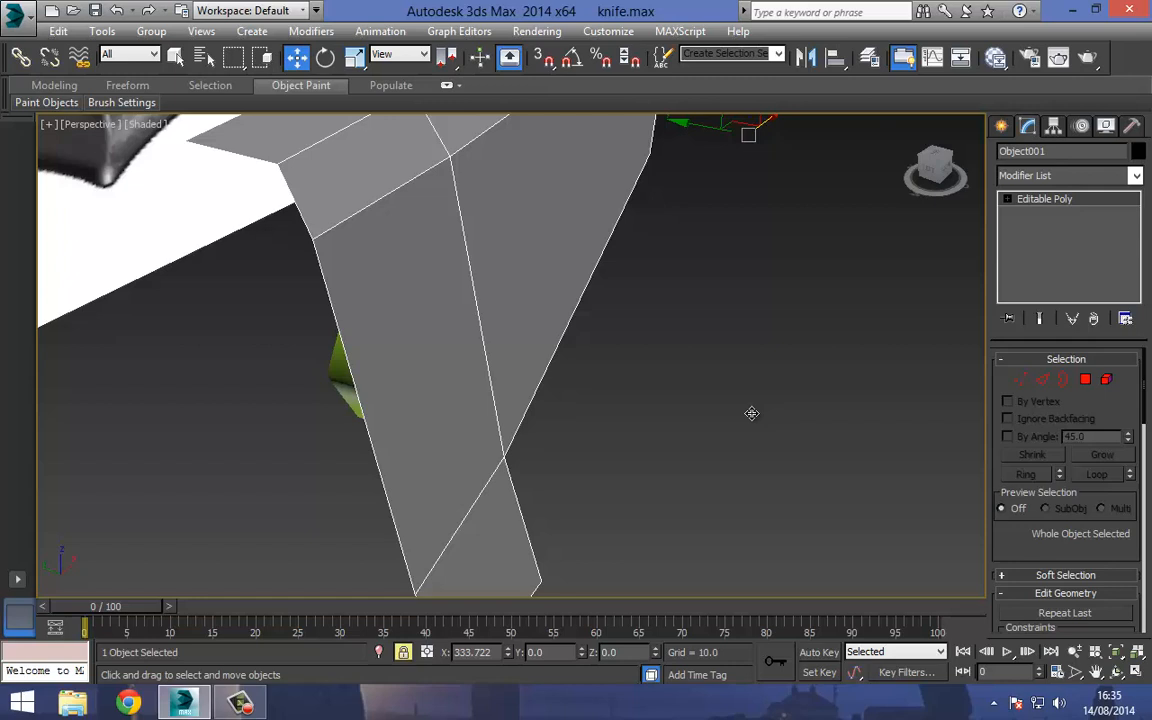
pyautogui.moveTo(752, 413); pyautogui.dragTo(752, 413)
pyautogui.press('space')
# Move the cylinder along Y to about -6.57 so its cap clears the panel face, and convert it to Editable Poly
pyautogui.hotkey('ctrl', 'z')
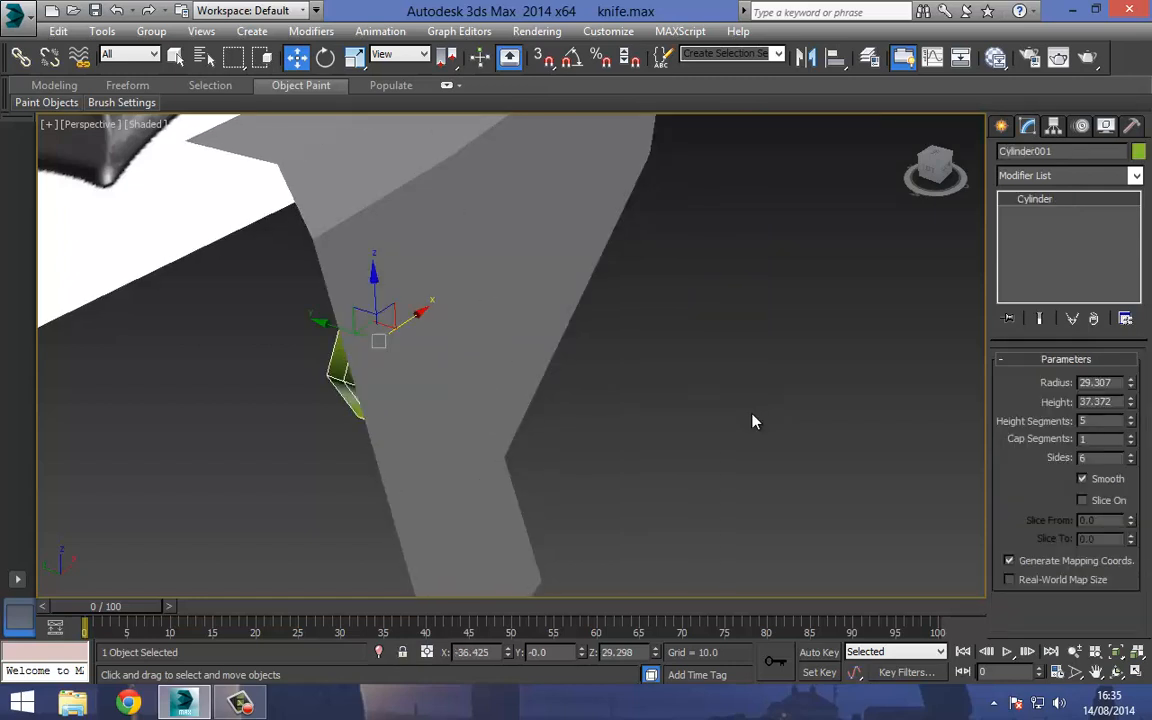
pyautogui.moveTo(752, 413); pyautogui.dragTo(752, 413)
pyautogui.rightClick(402, 334)
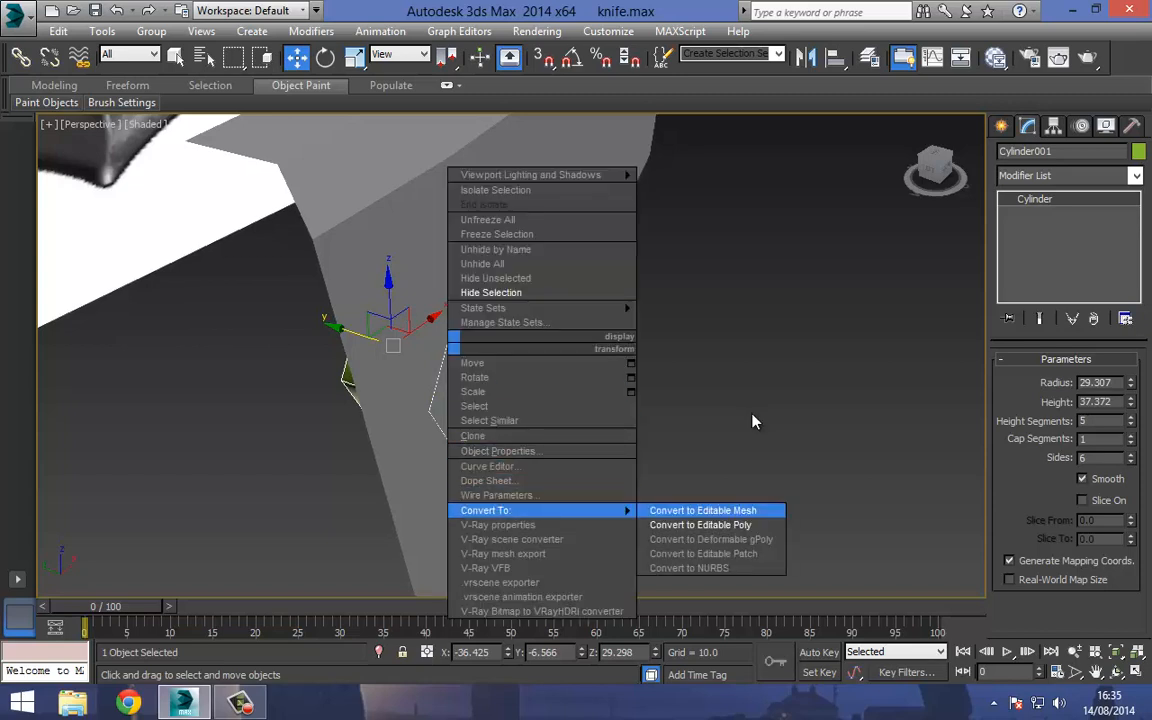
pyautogui.click(630, 473)
# Delete all of the cylinder's polygons except the hexagonal front cap
pyautogui.press('4')
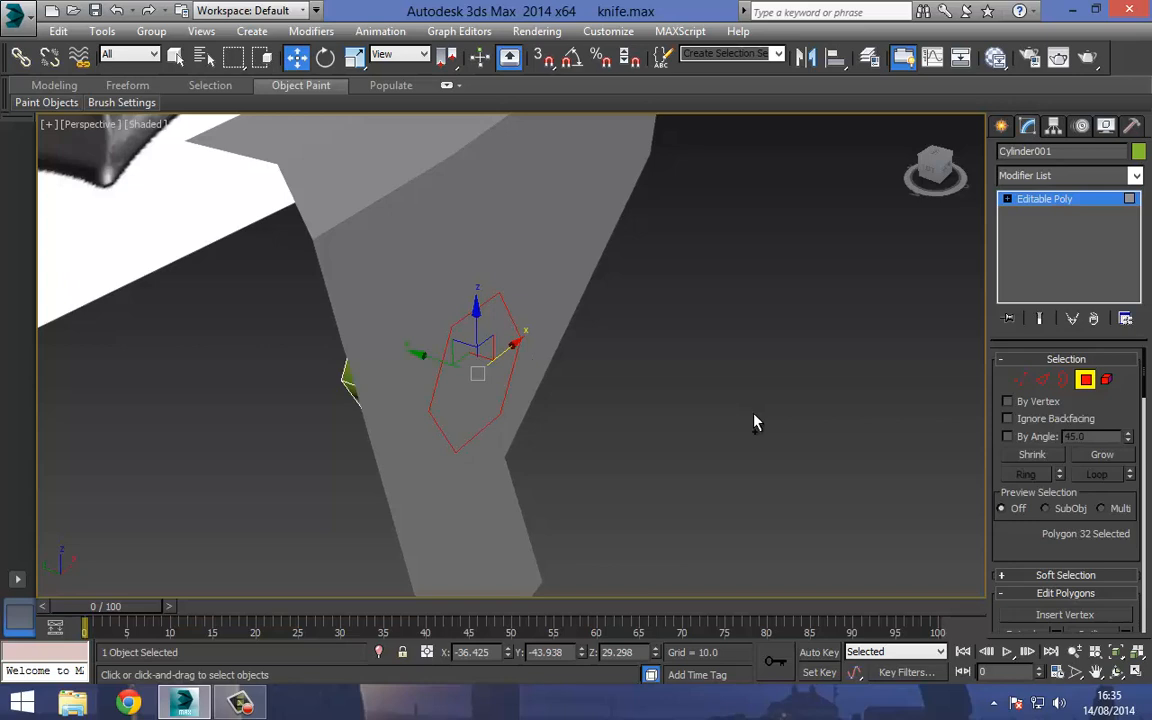
pyautogui.hotkey('ctrl', 'i')
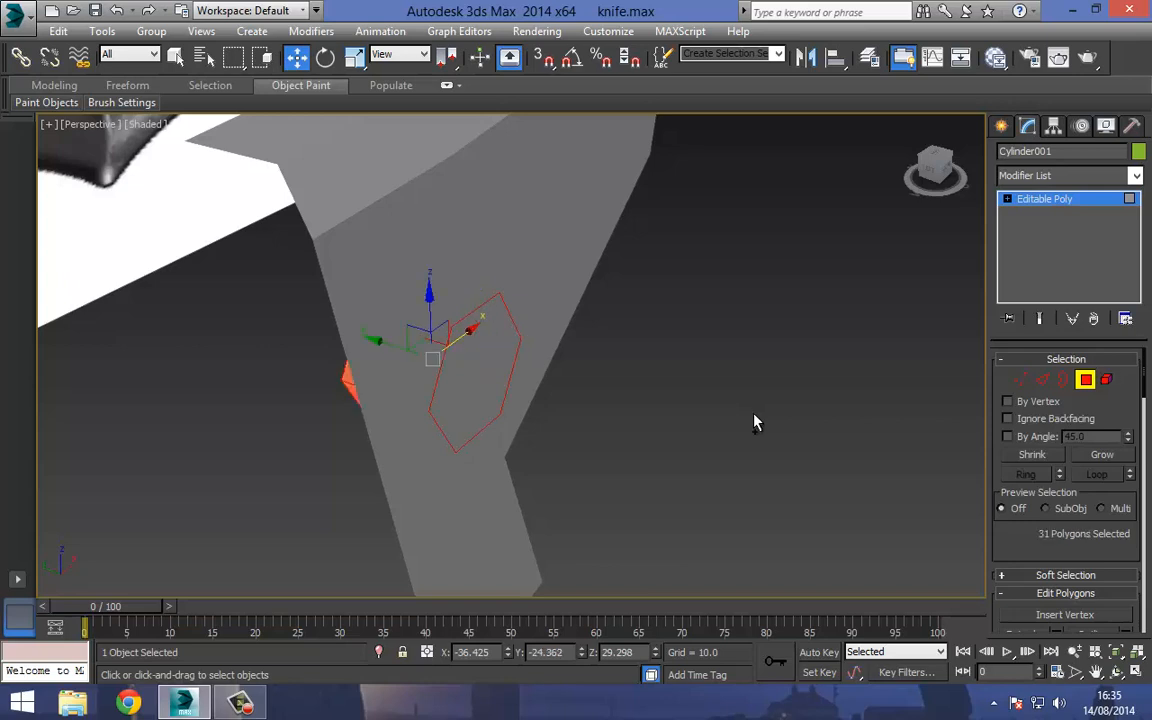
pyautogui.keyDown('alt'); pyautogui.moveTo(754, 415); pyautogui.dragTo(754, 411, button='middle'); pyautogui.keyUp('alt')
pyautogui.press('Delete')
pyautogui.press('4')
# Rotate the hexagonal cap by about 18.8 degrees in the front view
pyautogui.press('f')
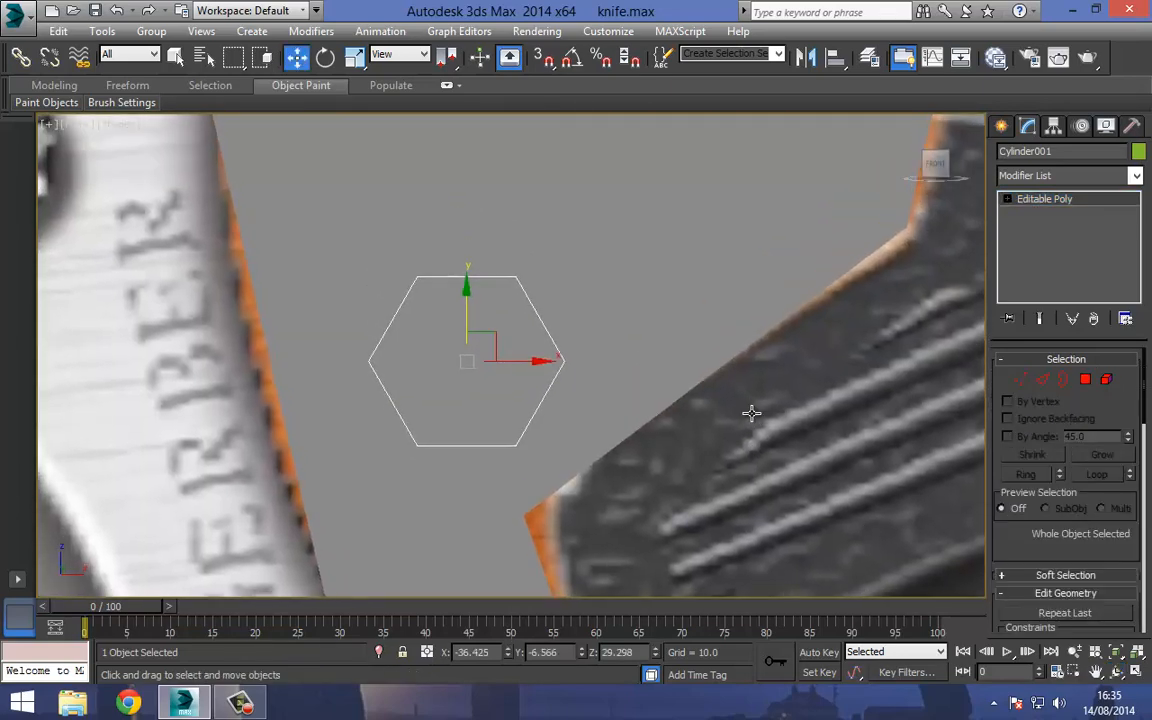
pyautogui.press('e')
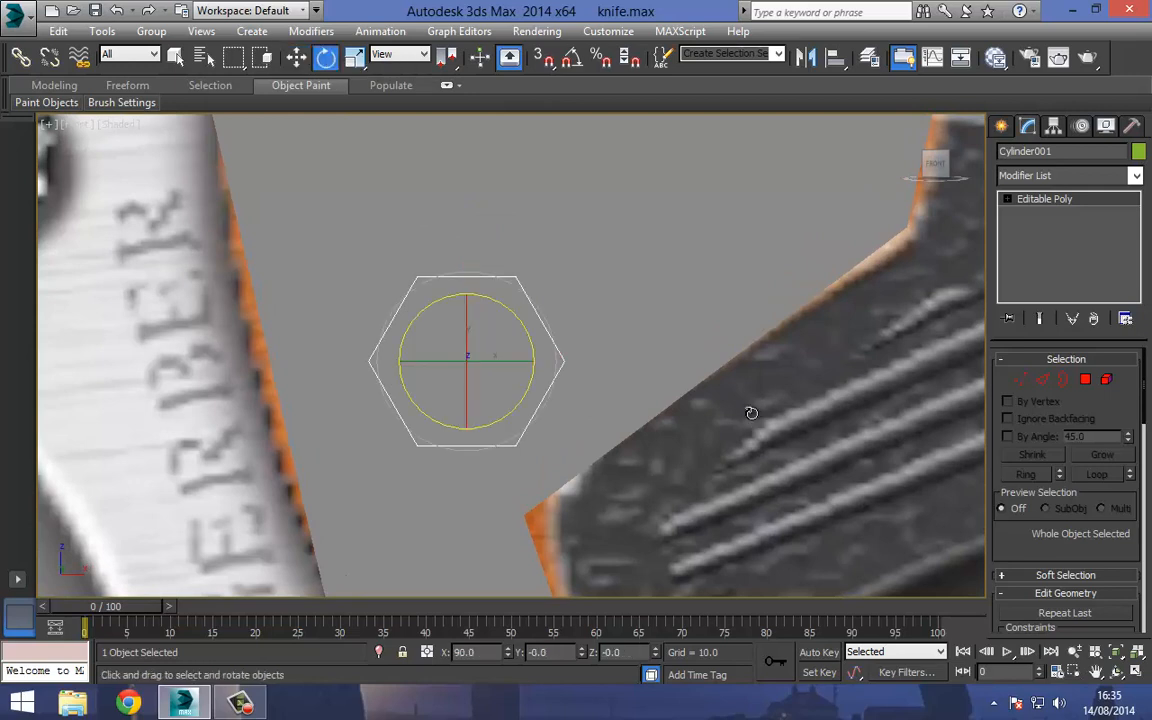
pyautogui.moveTo(512, 313); pyautogui.dragTo(537, 338)
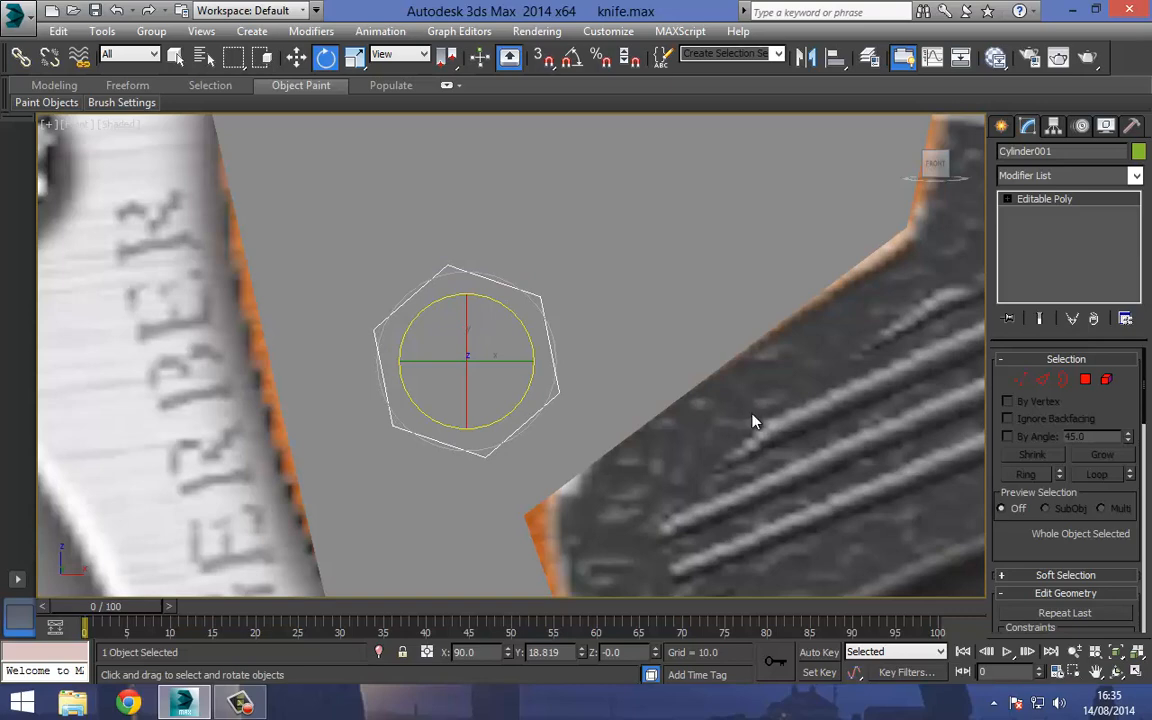
# Select the front panel at vertex level, display the front view in wireframe and start the Cut tool
pyautogui.click(752, 414)
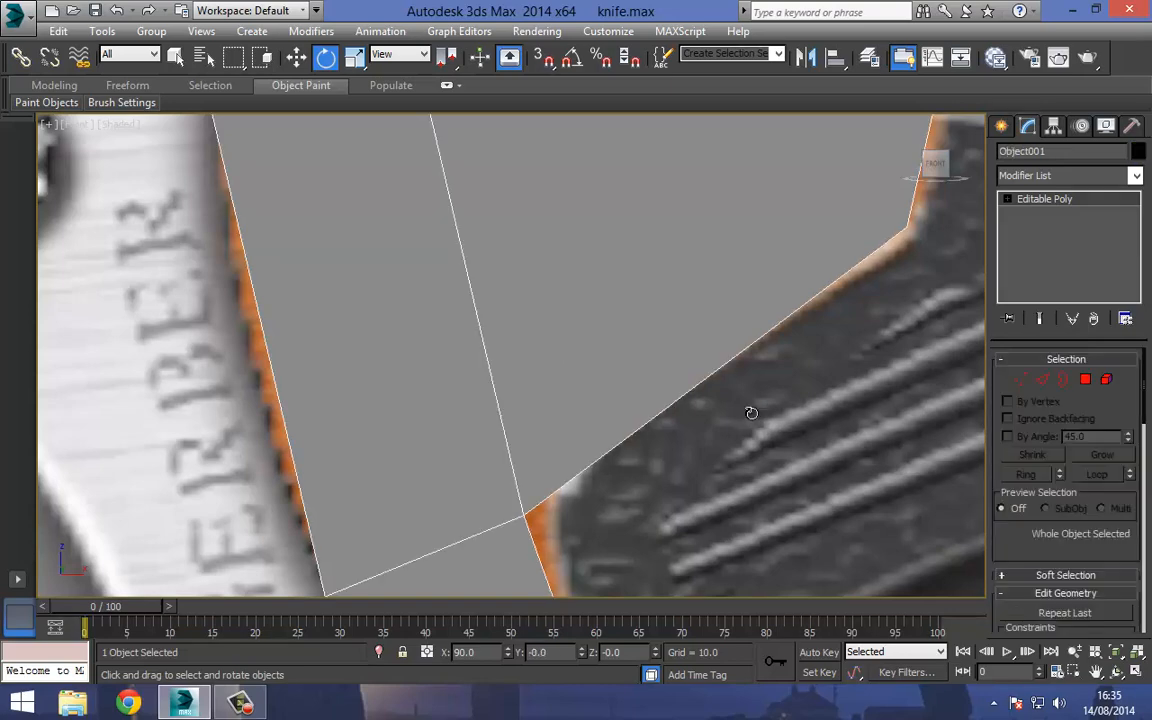
pyautogui.press('1')
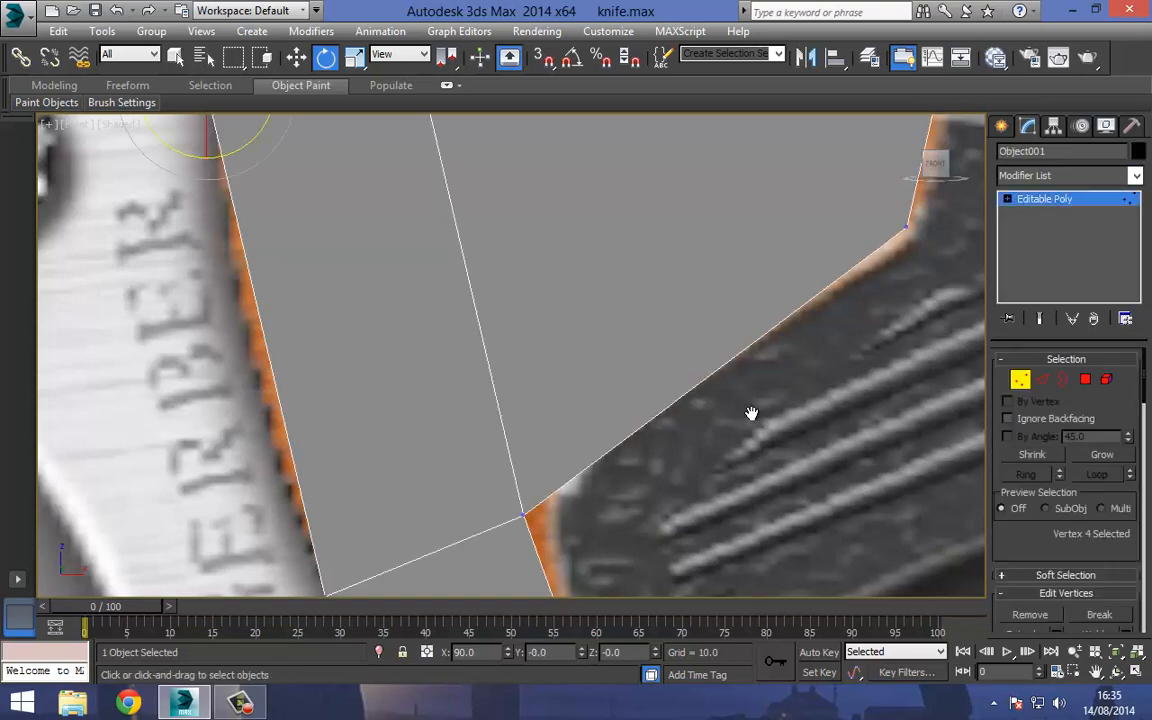
pyautogui.press('F3')
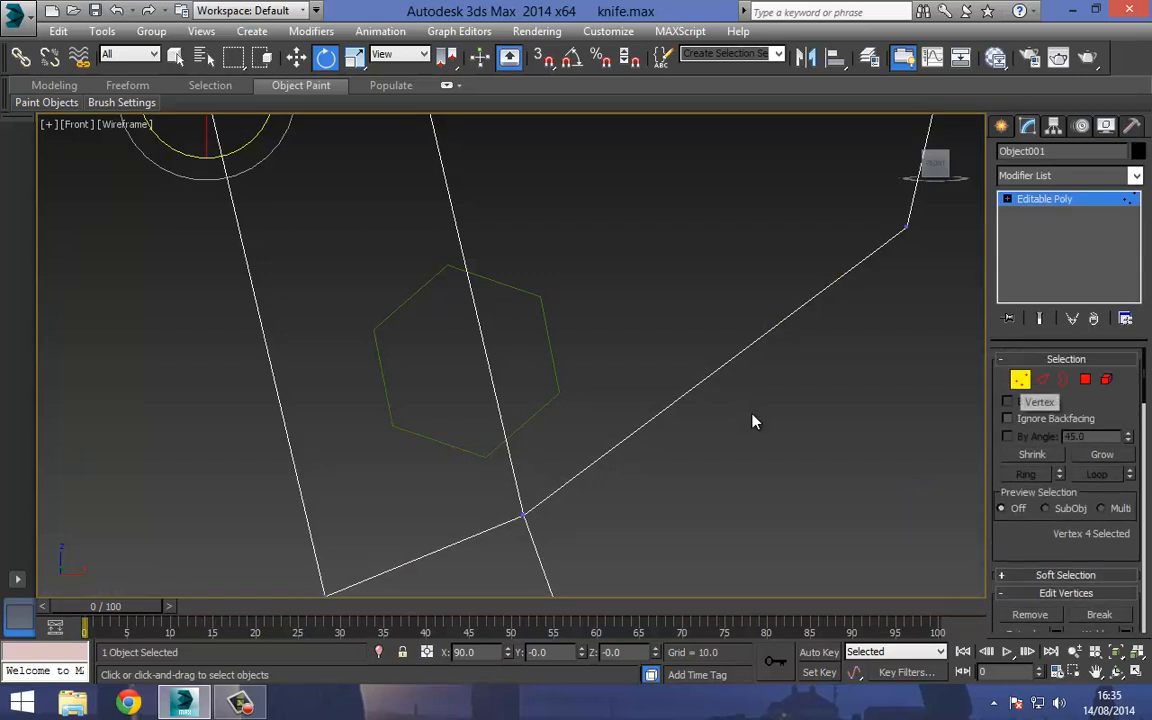
pyautogui.scroll(-8, 752, 414)
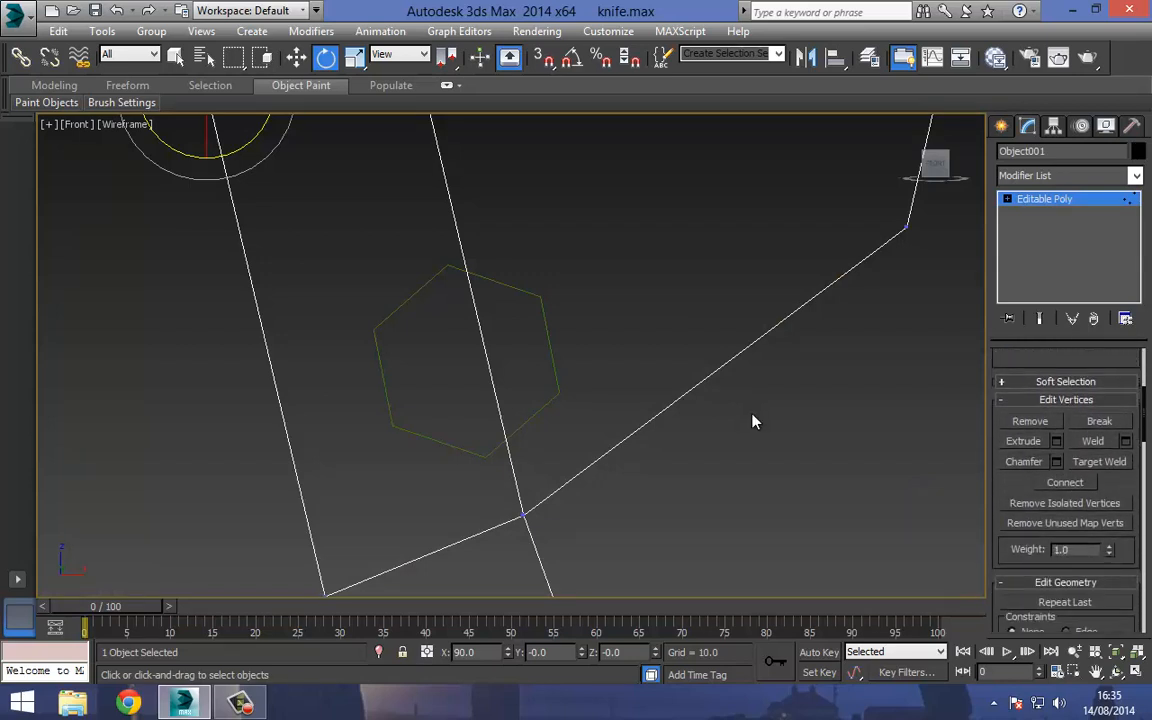
pyautogui.hotkey('alt', 'c')
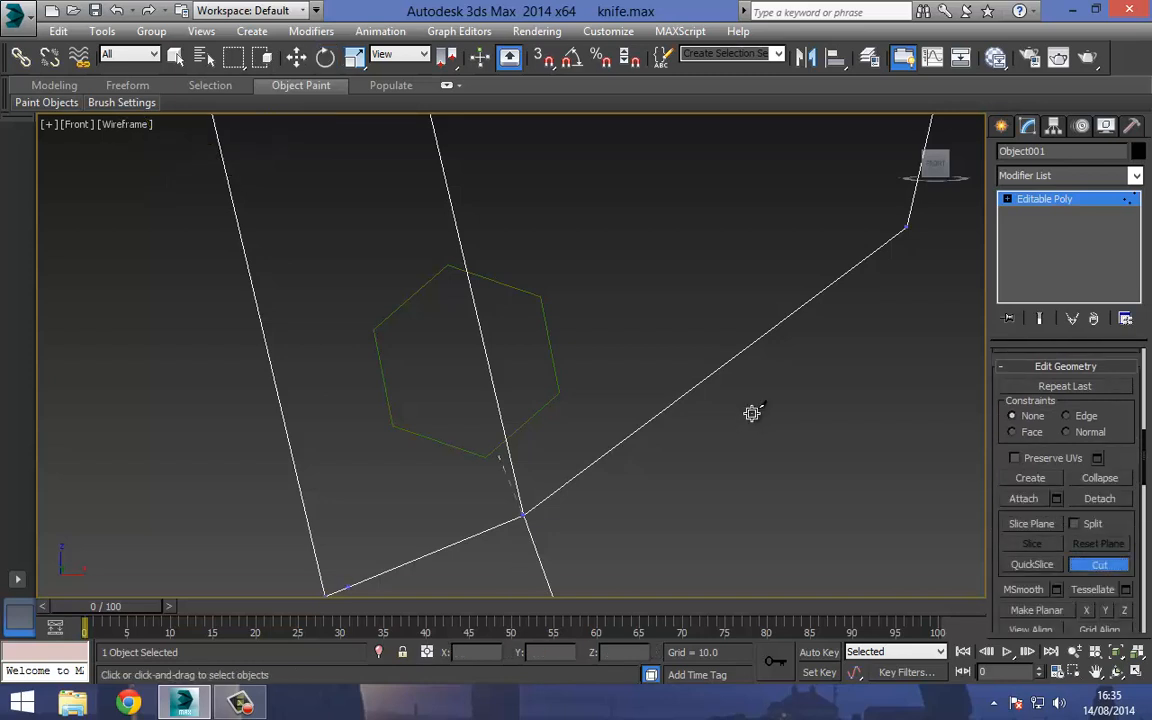
# Try to cut the hexagon's outline into the front panel from its inner corner, snapping to the hexagon's vertices
pyautogui.press('s')
pyautogui.click(484, 456)
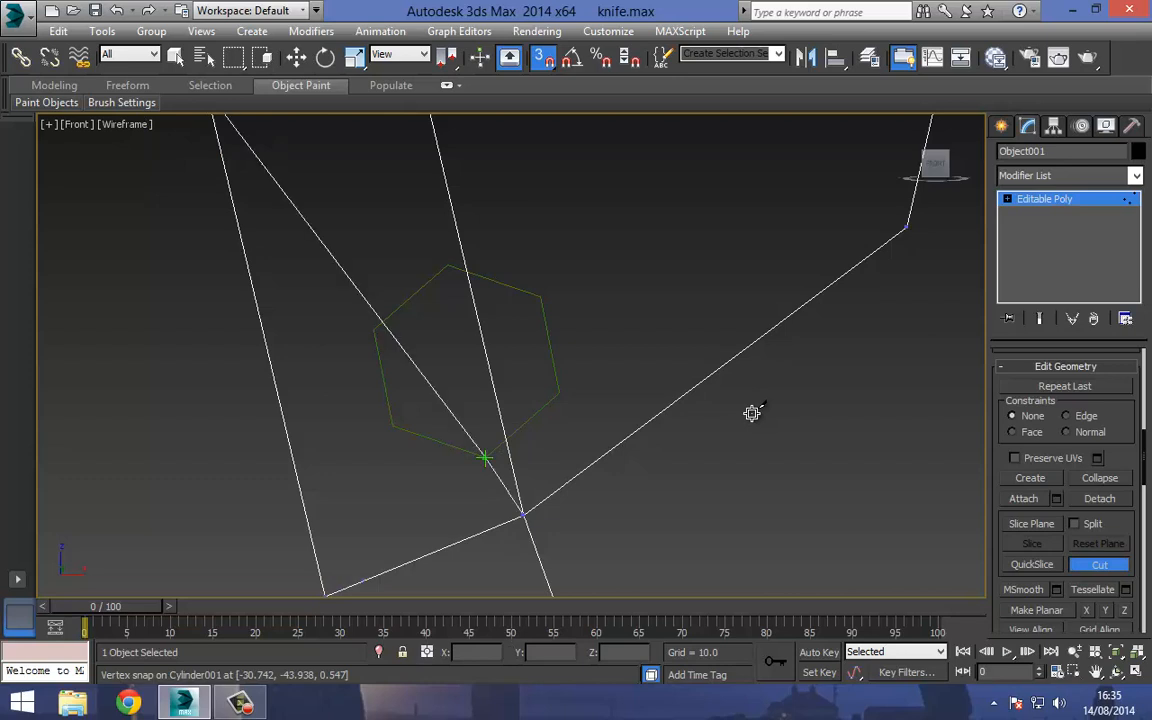
pyautogui.click(391, 427)
pyautogui.click(374, 329)
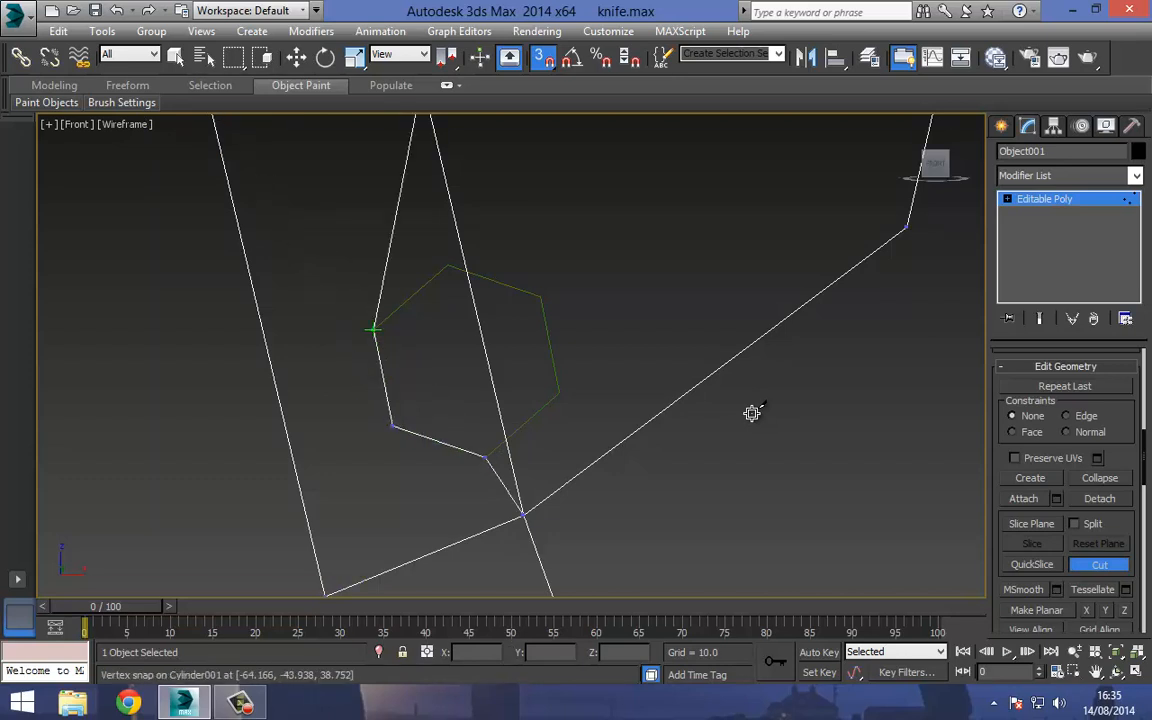
pyautogui.click(446, 266)
pyautogui.click(539, 297)
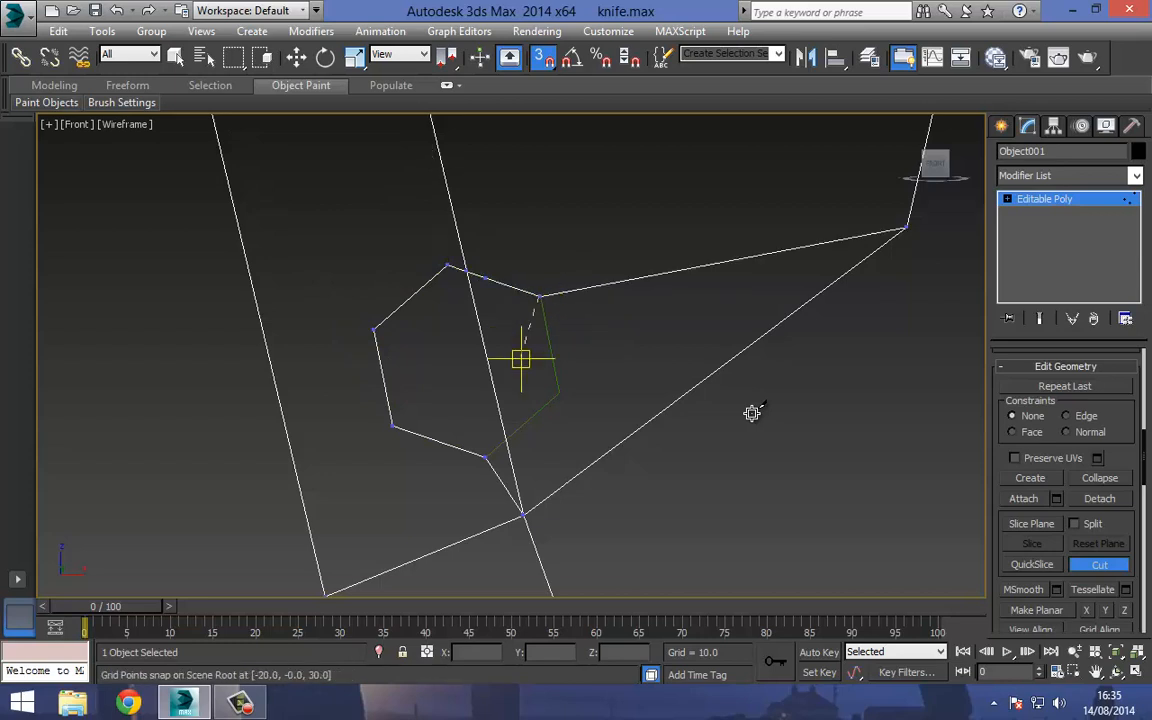
pyautogui.rightClick(575, 290)
# Undo the hexagon outline cuts on the front panel
pyautogui.hotkey('ctrl', 'z')
pyautogui.hotkey('ctrl', 'z')
pyautogui.hotkey('ctrl', 'z')
pyautogui.hotkey('ctrl', 'z')
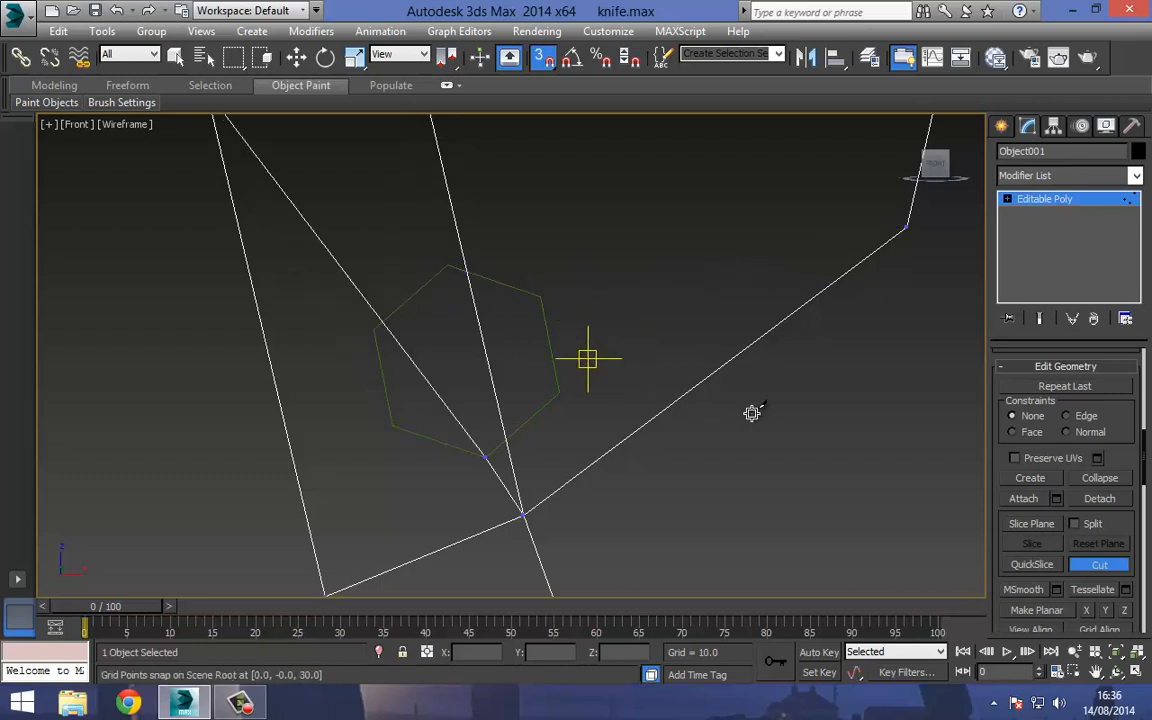
pyautogui.hotkey('ctrl', 'z')
# Restrict 3D snapping to vertices by disabling grid point snapping in the snap settings
pyautogui.press('s')
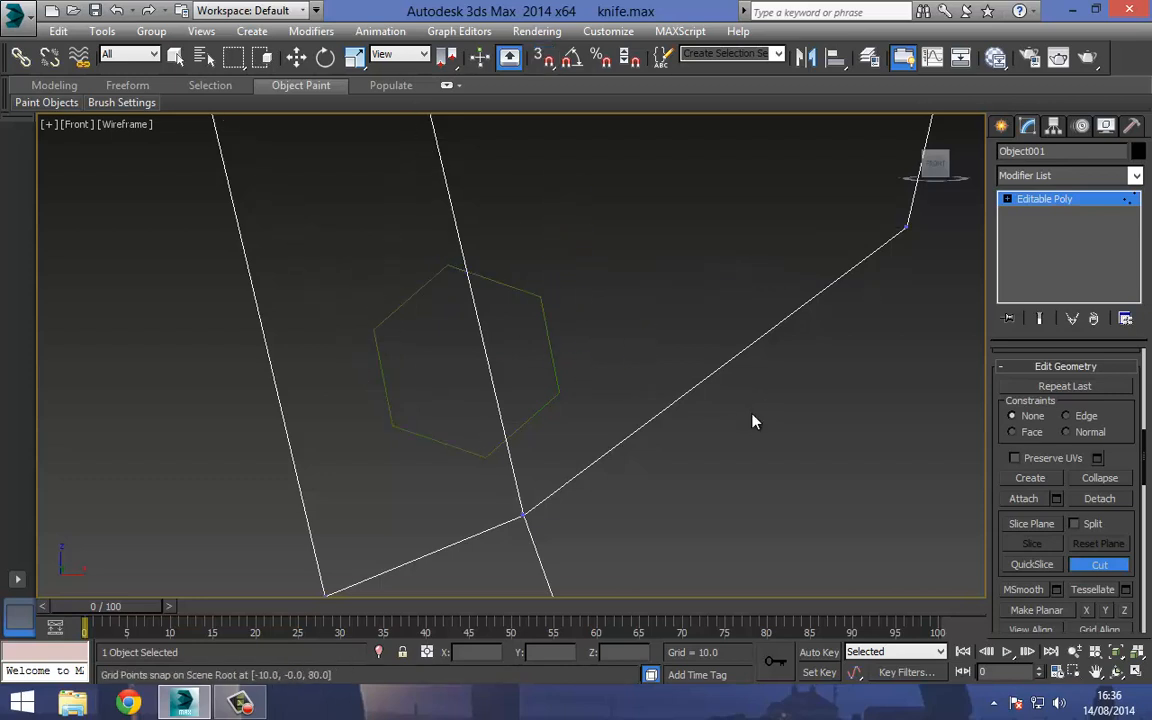
pyautogui.press('s')
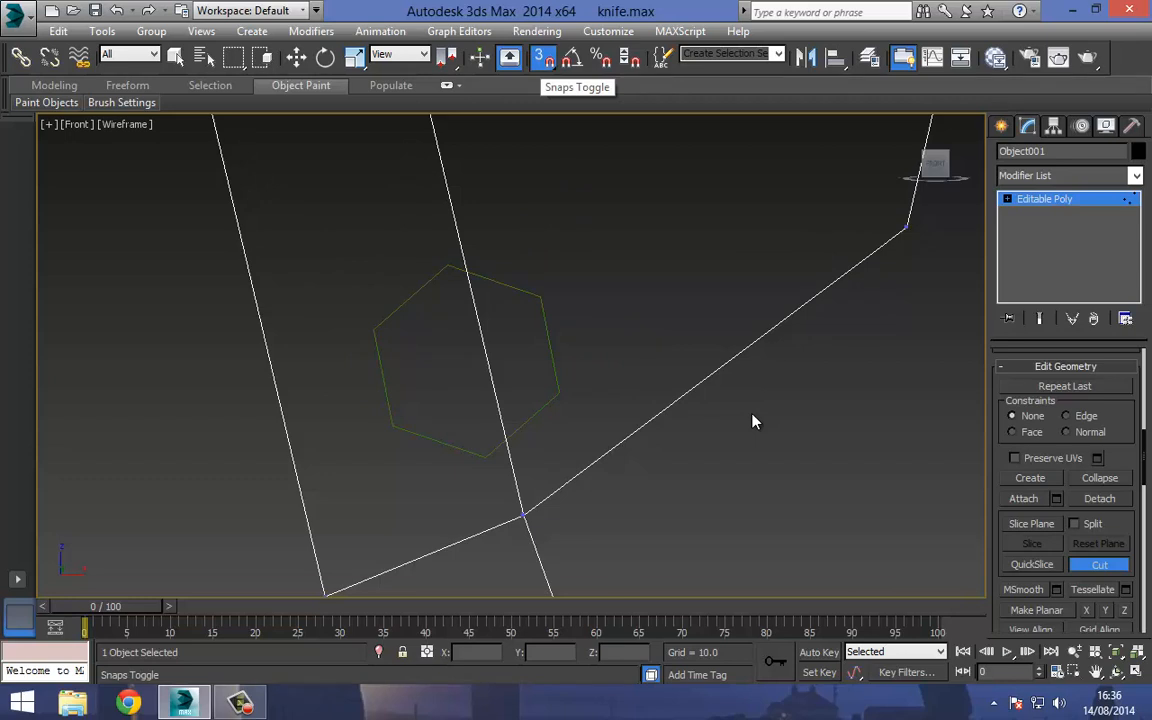
pyautogui.rightClick(543, 58)
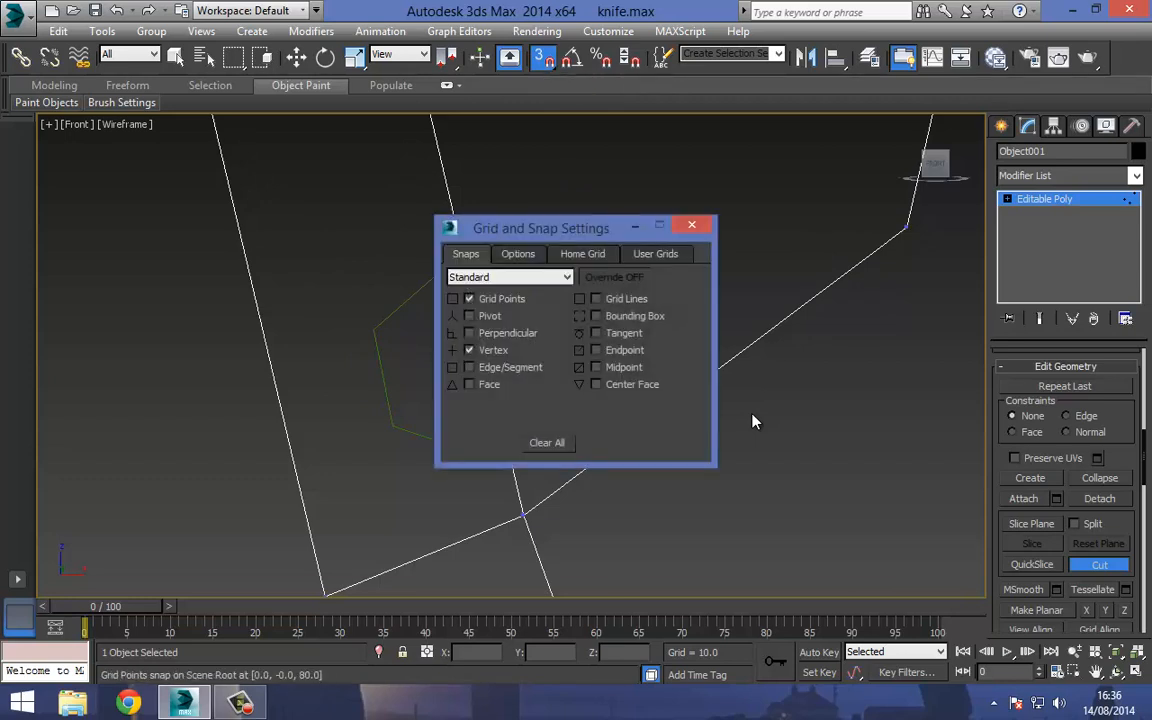
pyautogui.click(469, 299)
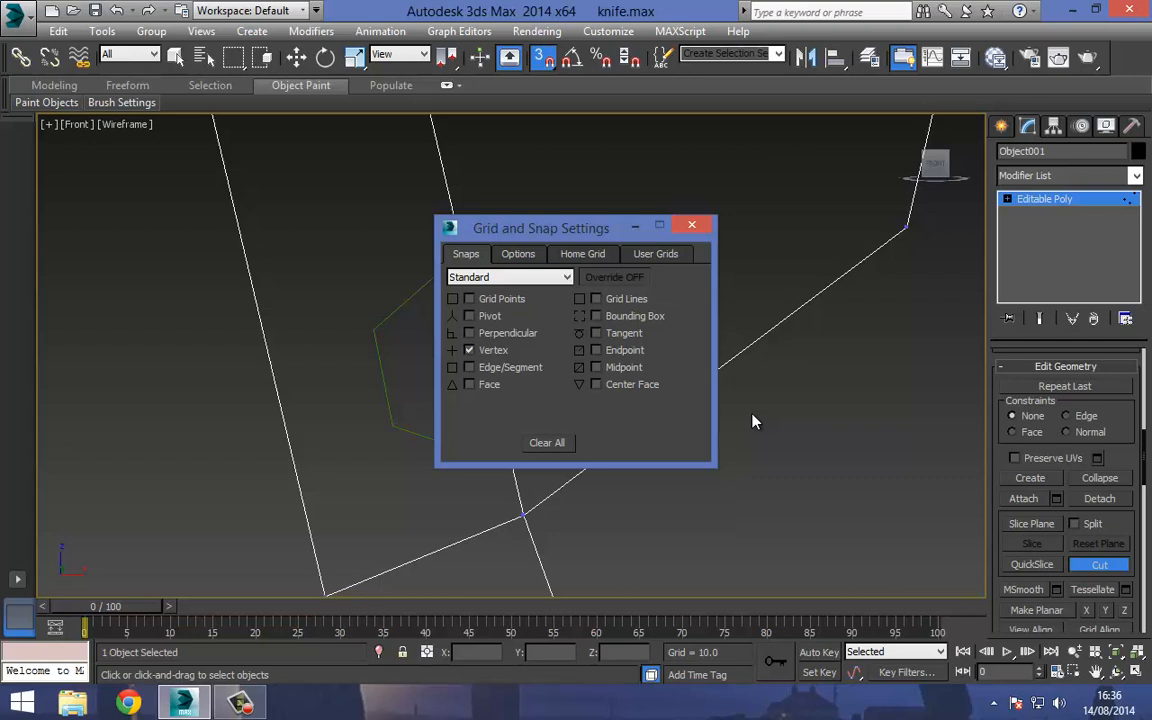
pyautogui.click(692, 225)
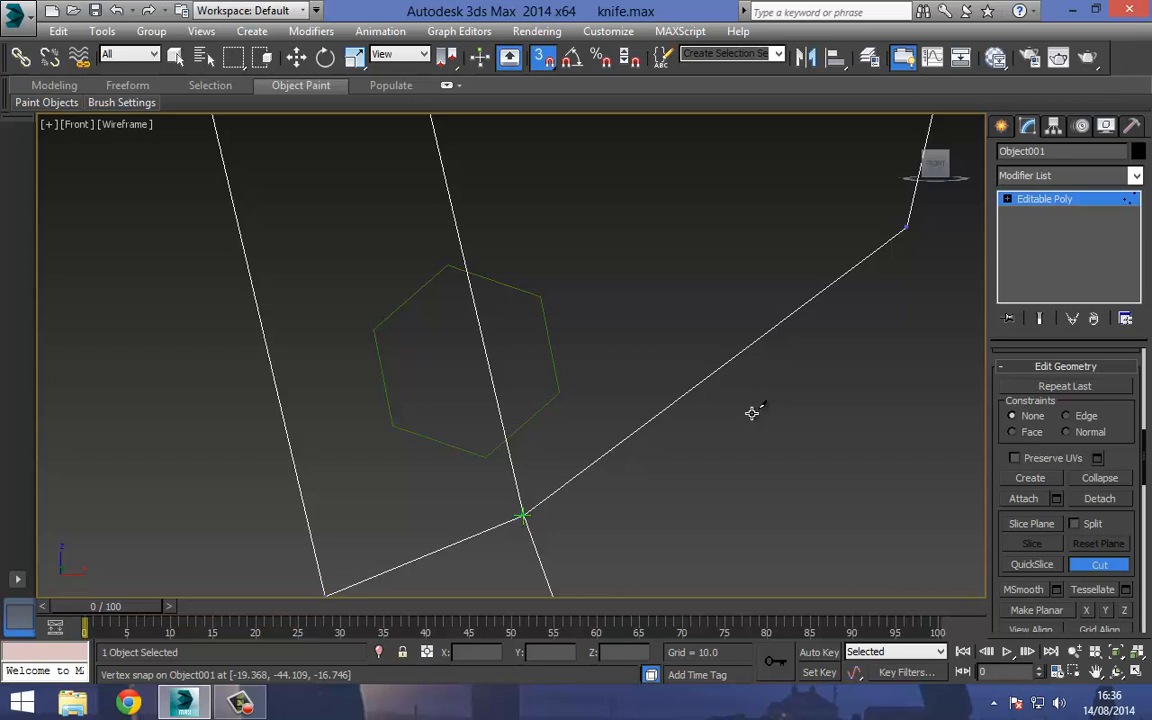
# Cut the hexagon's outline into the front panel from its inner corner, snapping to each hexagon vertex and closing the loop
pyautogui.click(522, 516)
pyautogui.click(484, 458)
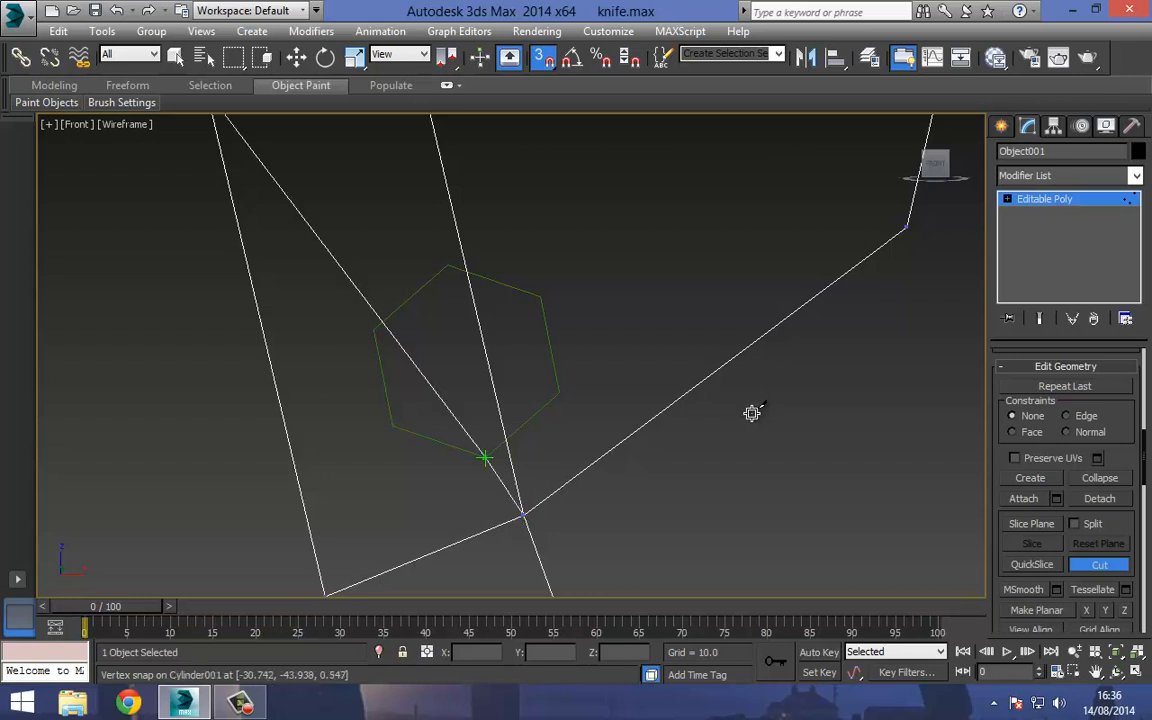
pyautogui.click(392, 426)
pyautogui.click(374, 329)
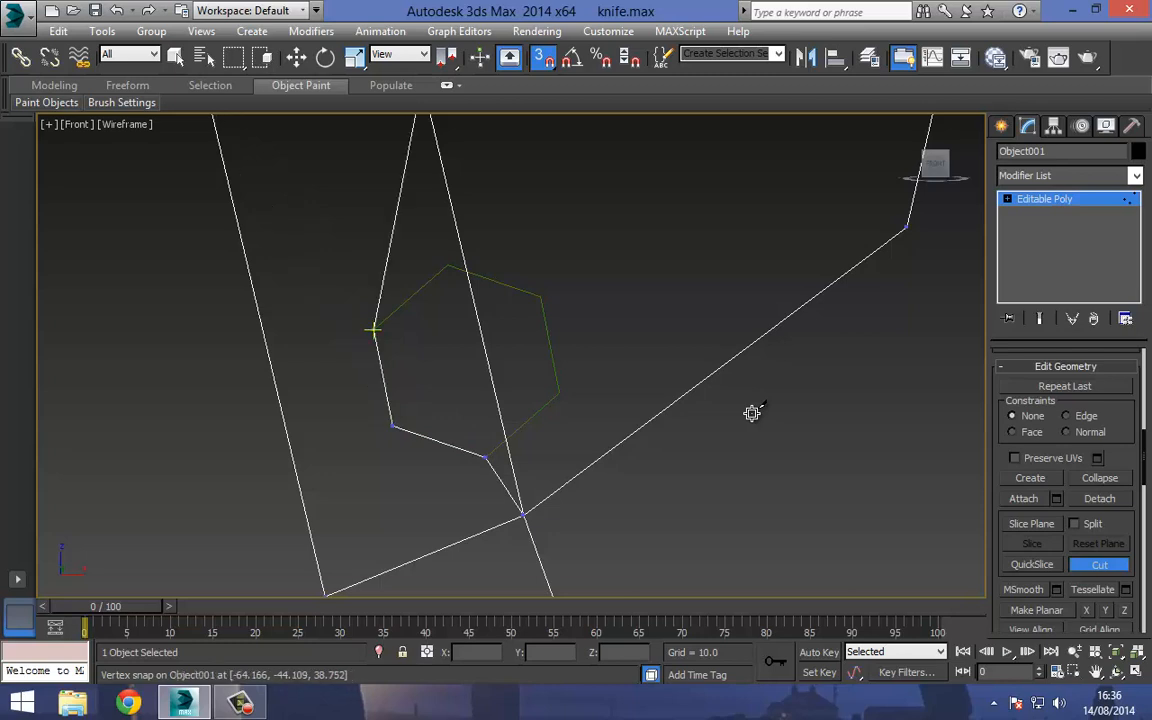
pyautogui.click(447, 265)
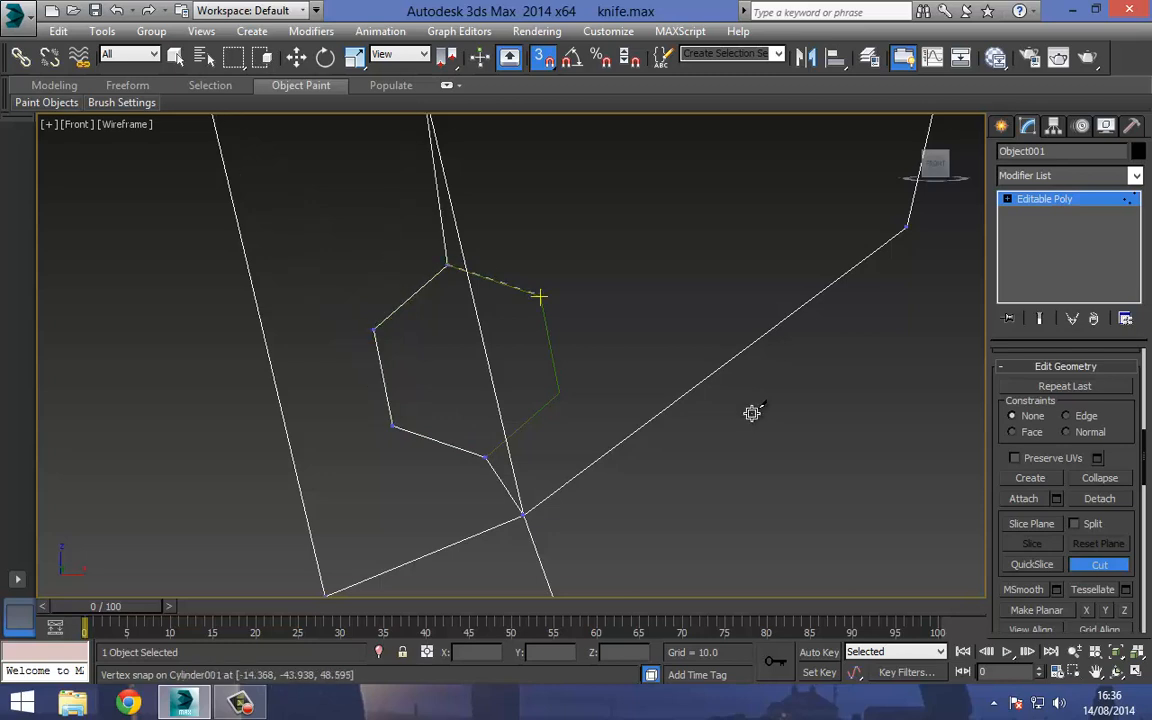
pyautogui.click(539, 296)
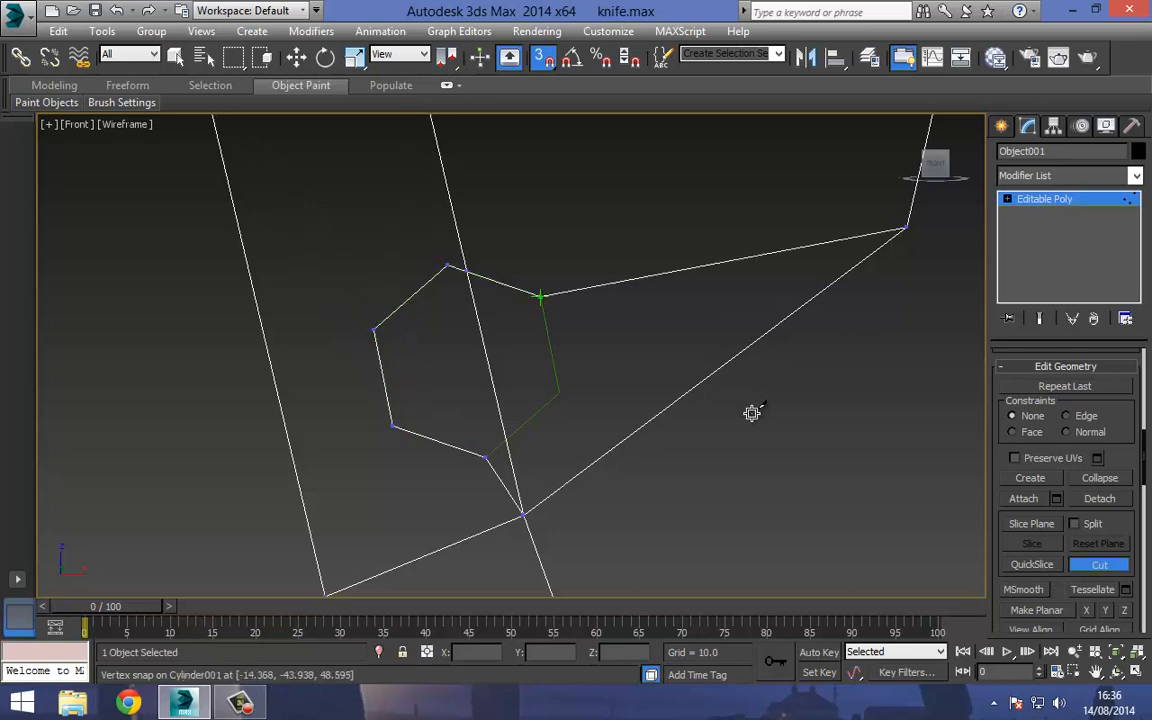
pyautogui.click(558, 393)
pyautogui.click(484, 458)
pyautogui.rightClick(484, 458)
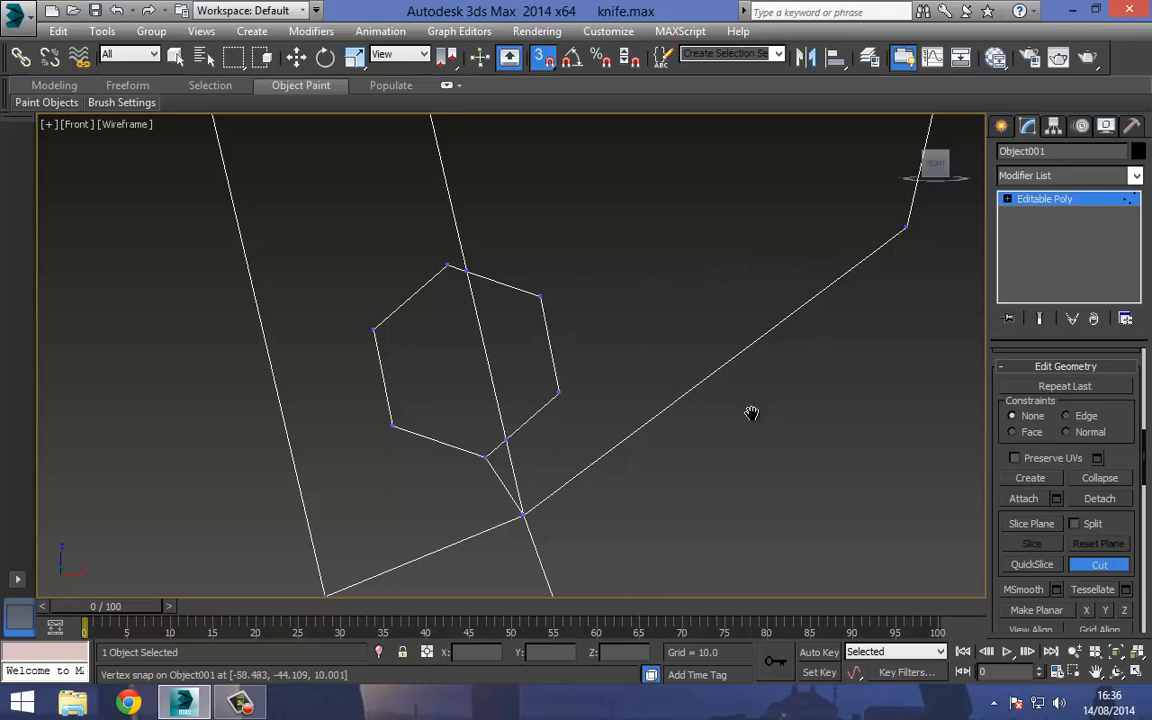
# Cut edges from the hexagon's top, upper-left and lower-left vertices to the panel's nearest vertices on the upper inner edge and left side
pyautogui.moveTo(392, 426); pyautogui.dragTo(425, 486, button='middle')
pyautogui.moveTo(752, 413)
pyautogui.mouseDown(button='middle')
pyautogui.moveTo(780, 449)
pyautogui.moveTo(755, 420)
pyautogui.moveTo(755, 442)
pyautogui.mouseUp(button='middle')
pyautogui.scroll(-2, 752, 413)
pyautogui.click(478, 415)
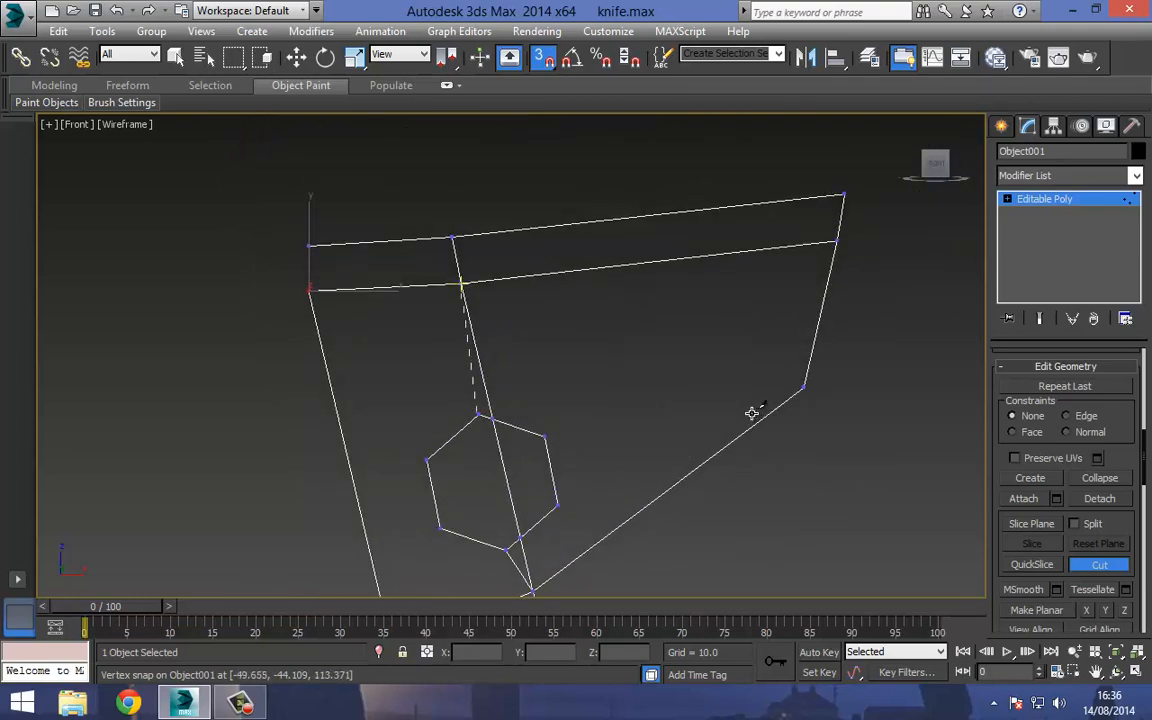
pyautogui.click(463, 285)
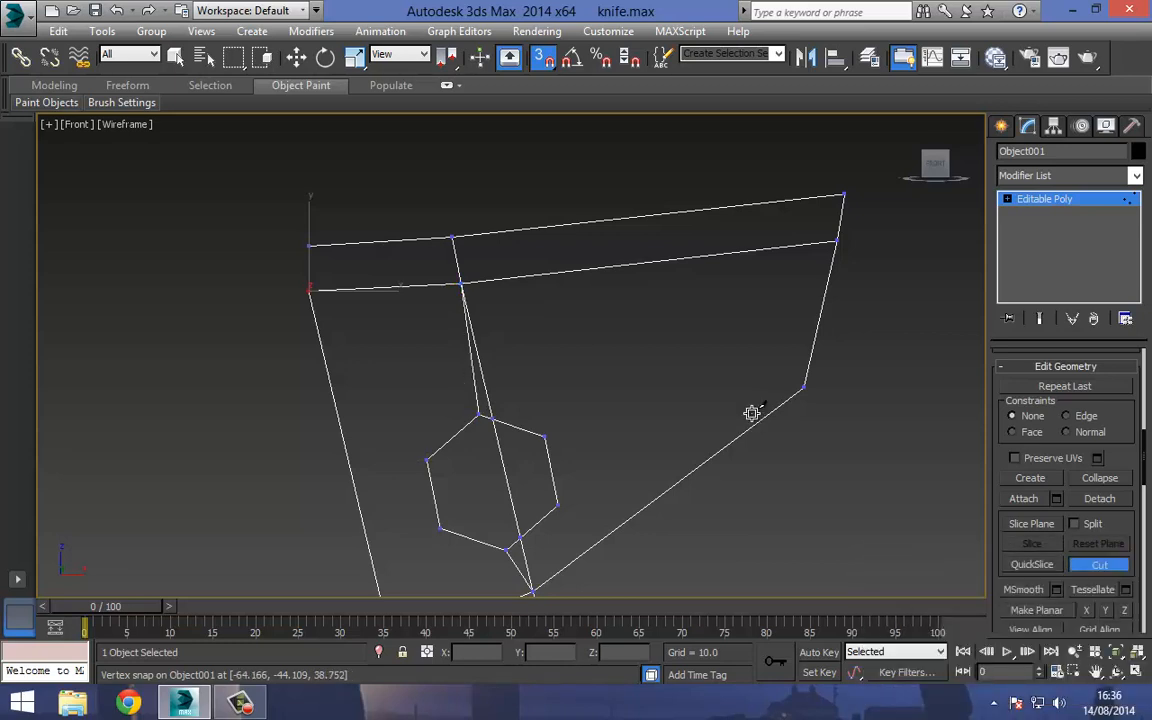
pyautogui.click(427, 460)
pyautogui.click(308, 290)
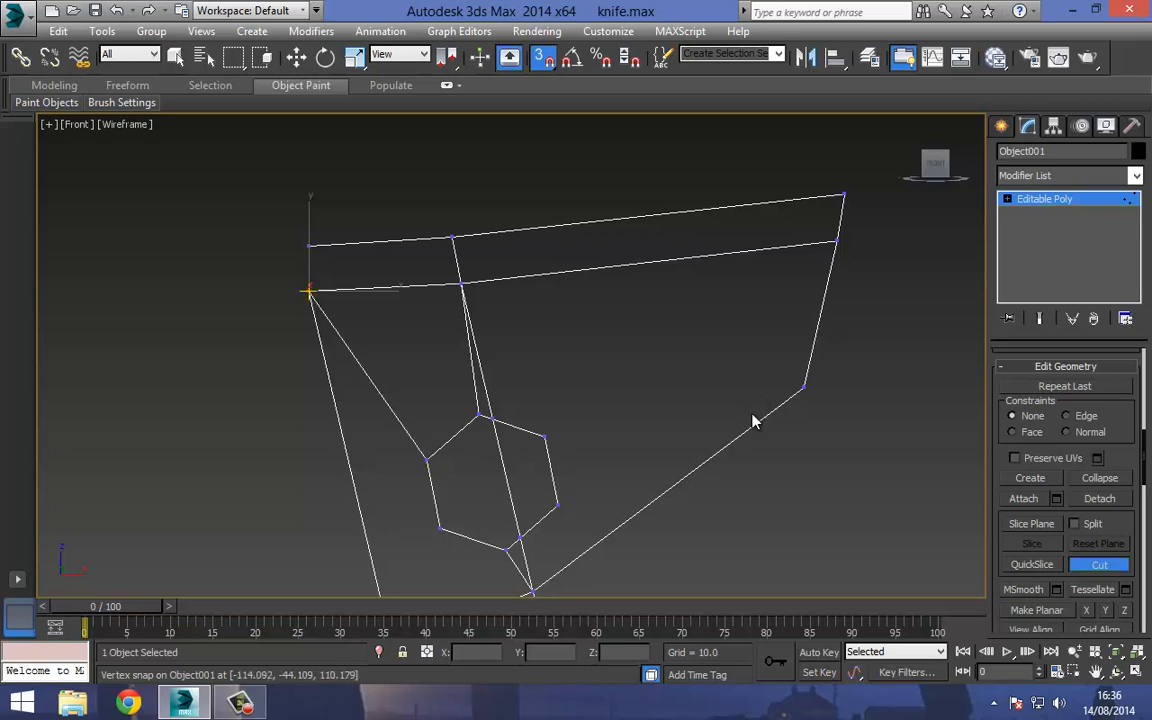
pyautogui.moveTo(747, 450); pyautogui.dragTo(752, 413, button='middle')
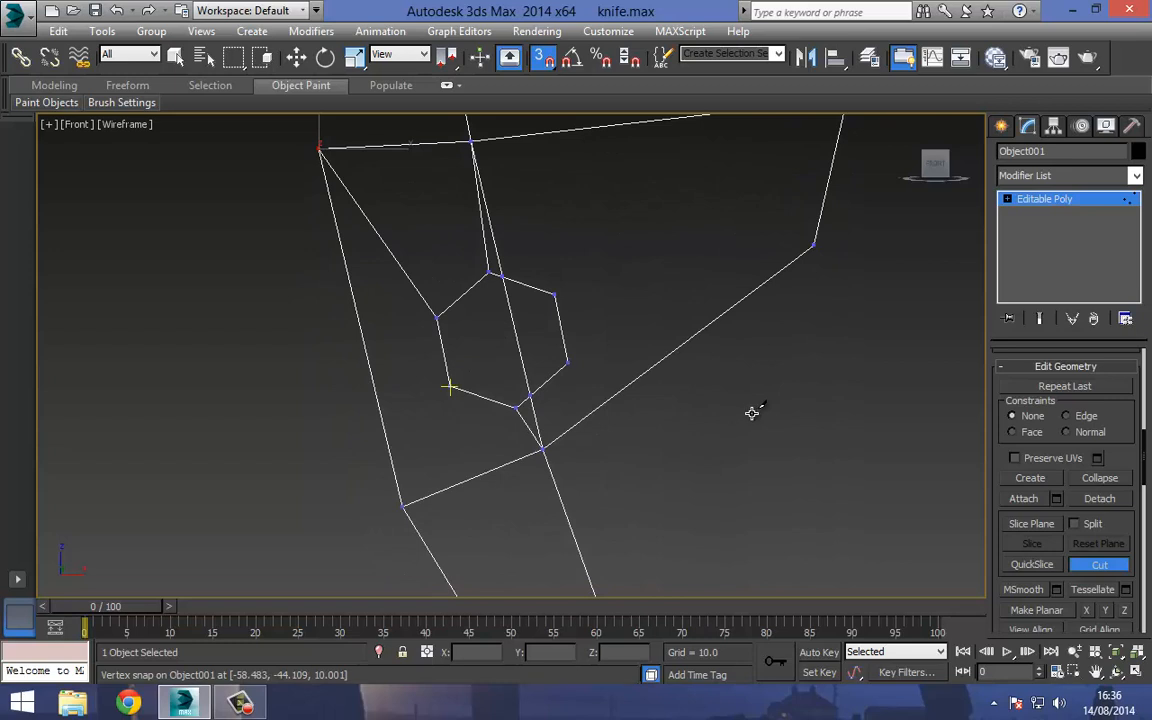
pyautogui.click(448, 385)
pyautogui.click(401, 507)
# Cut edges from the hexagon's two right-hand vertices to the panel's upper-right and lower-right corner vertices
pyautogui.moveTo(752, 413); pyautogui.dragTo(752, 413, button='middle')
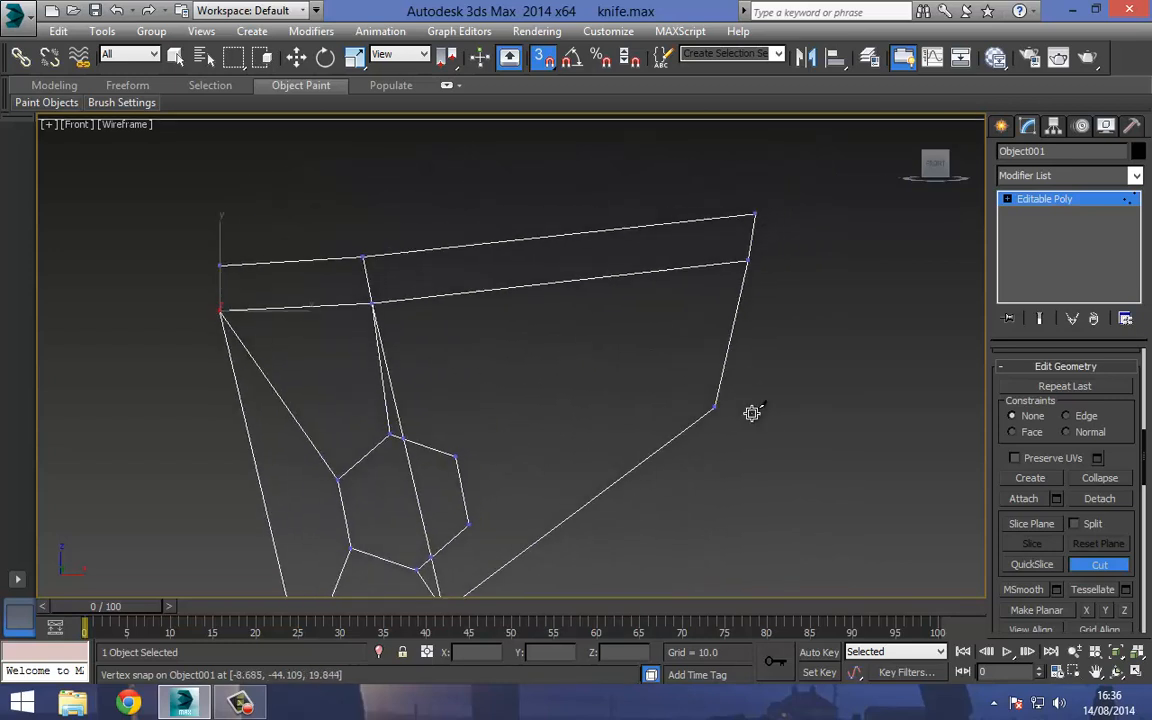
pyautogui.click(456, 457)
pyautogui.click(748, 262)
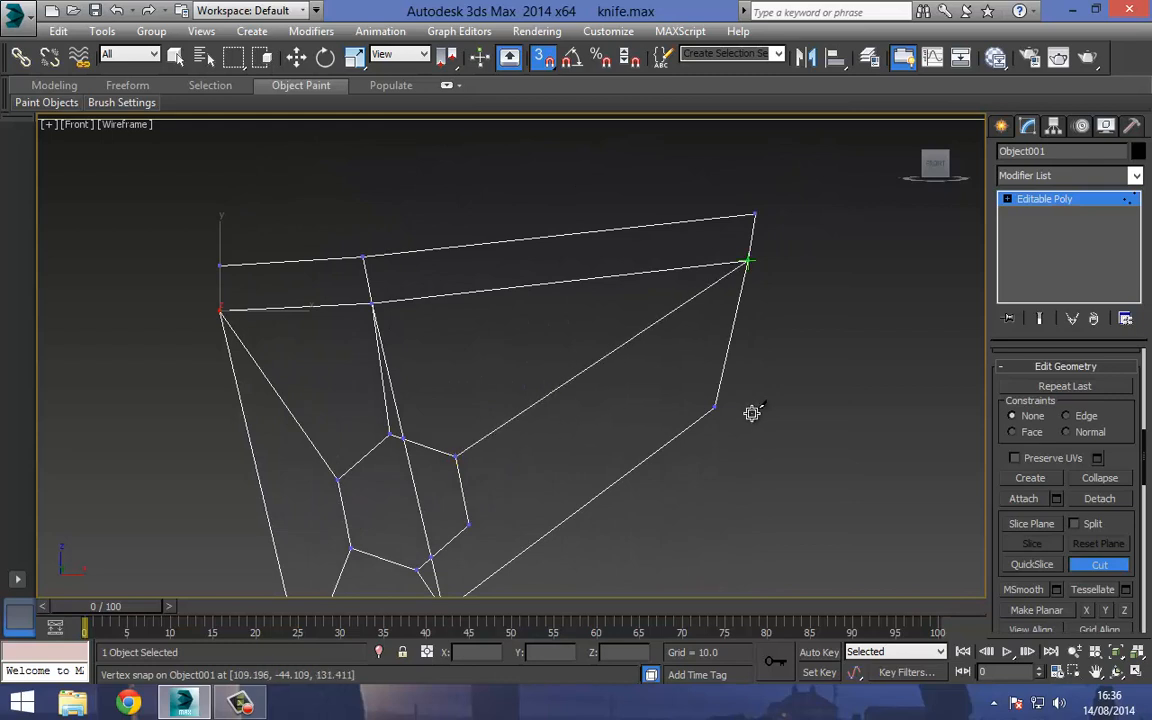
pyautogui.click(469, 525)
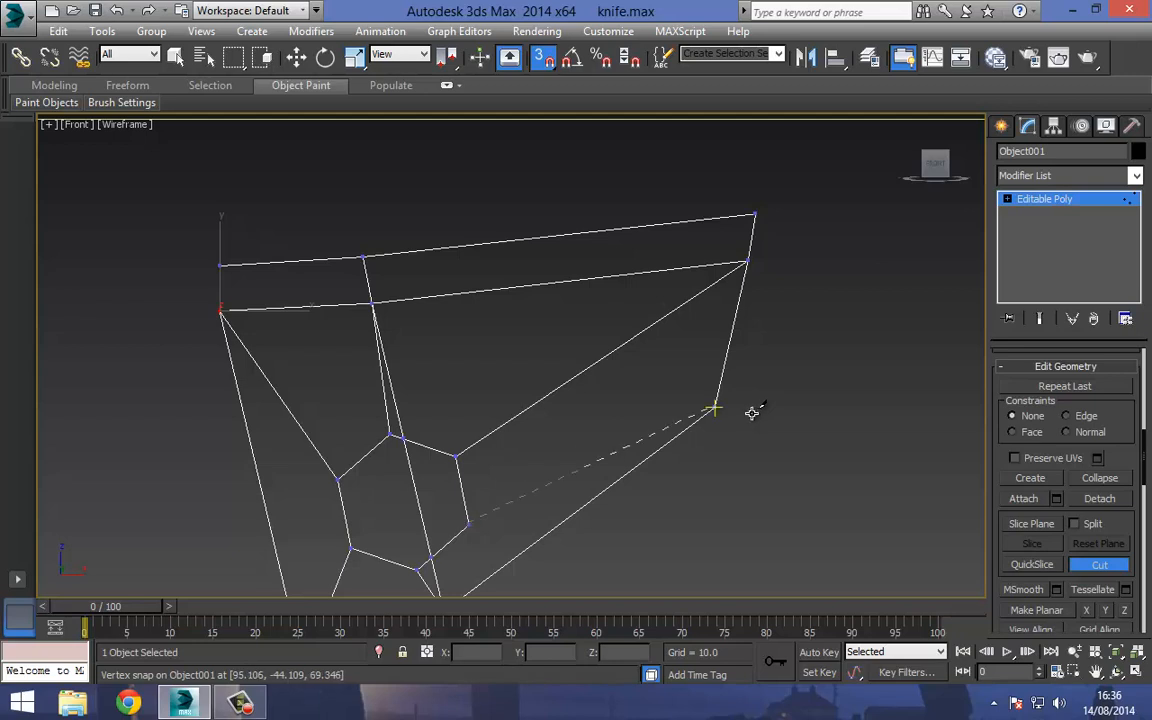
pyautogui.click(715, 407)
# Try removing the extra vertex where the panel's centre edge crosses the hexagon's upper side, and undo the removal
pyautogui.moveTo(403, 439); pyautogui.dragTo(529, 311, button='middle')
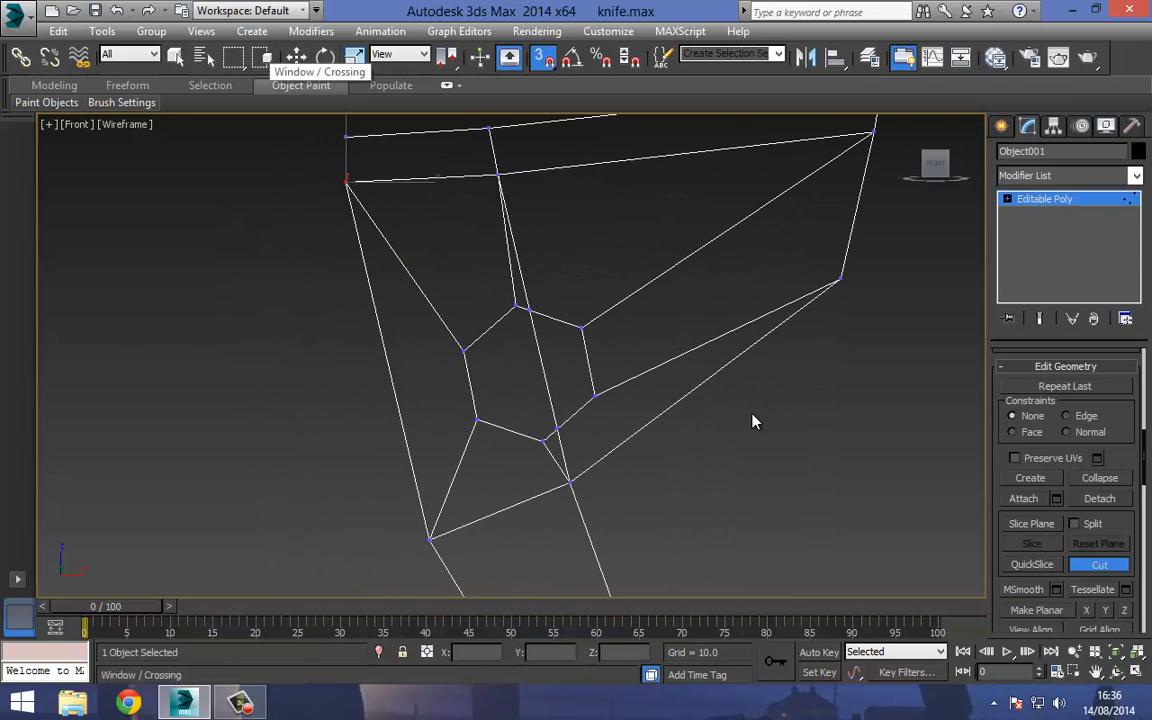
pyautogui.press('w')
pyautogui.scroll(4, 753, 421)
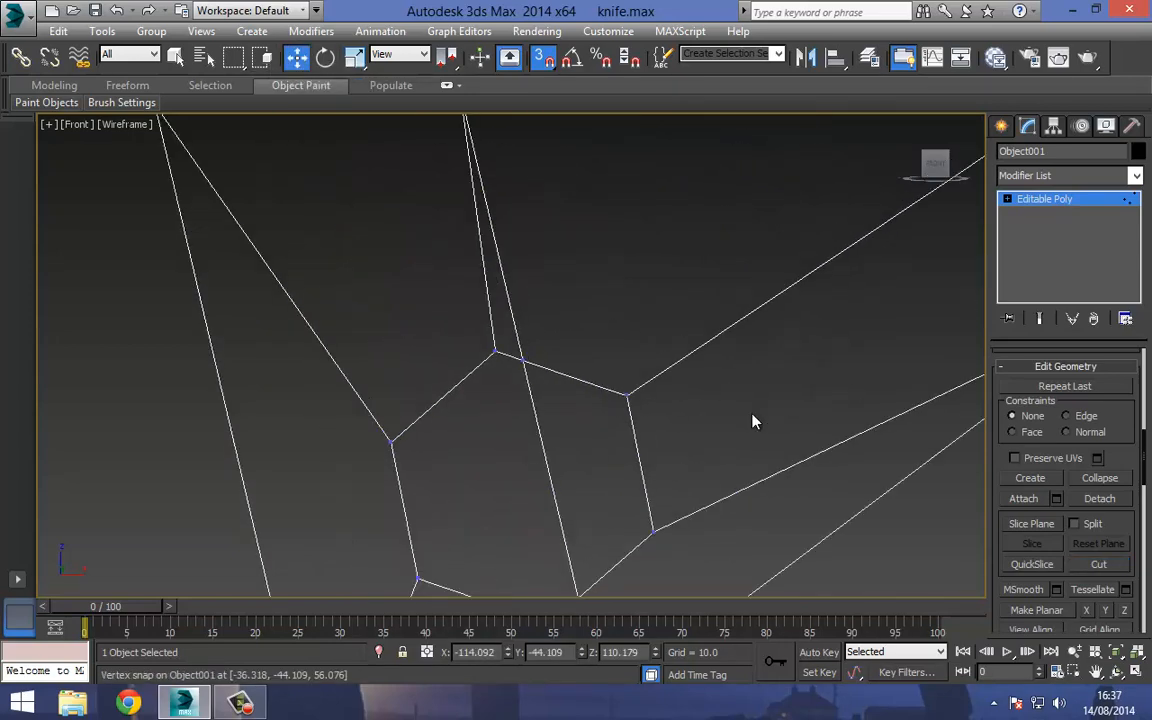
pyautogui.press('BackSpace')
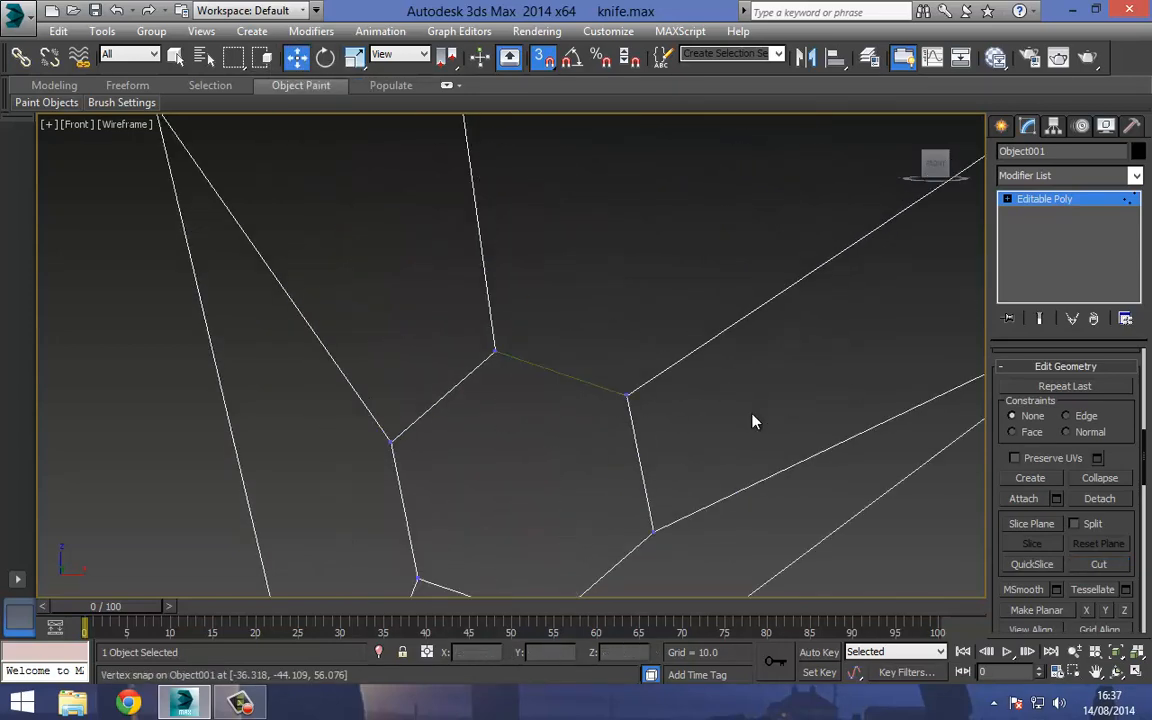
pyautogui.hotkey('ctrl', 'z')
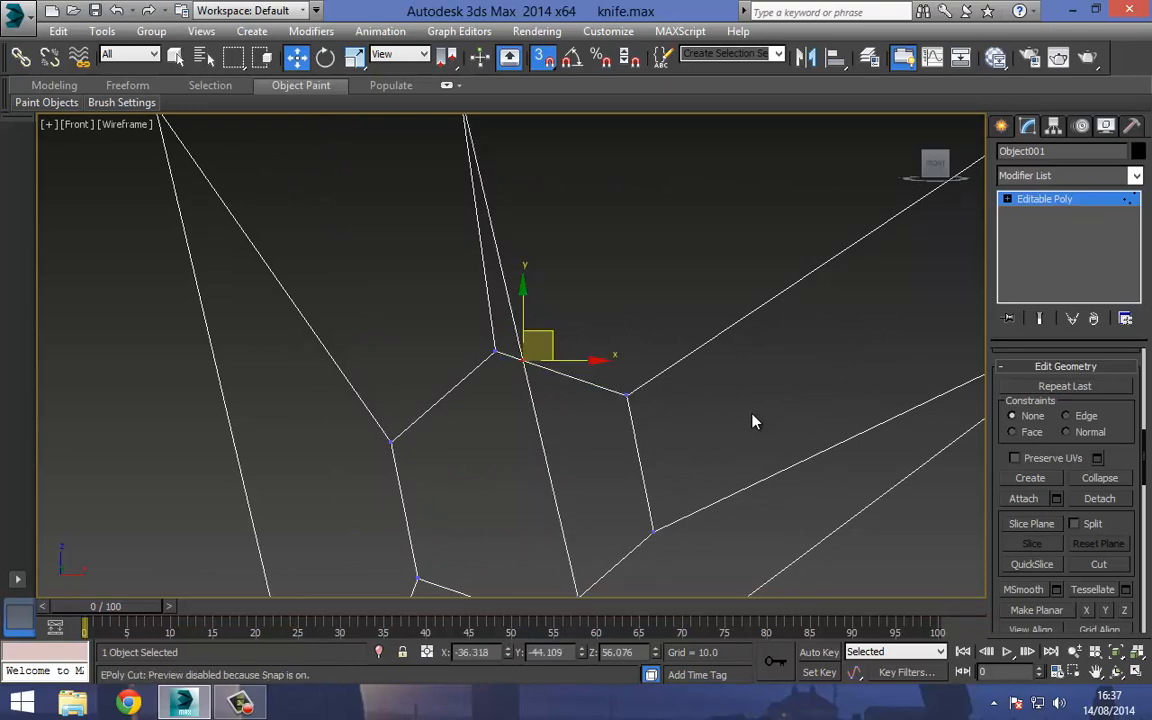
pyautogui.hotkey('shift', 'z')
pyautogui.press('BackSpace')
pyautogui.hotkey('ctrl', 'z')
pyautogui.hotkey('ctrl', 'z')
pyautogui.hotkey('ctrl', 'z')
pyautogui.hotkey('ctrl', 'z')
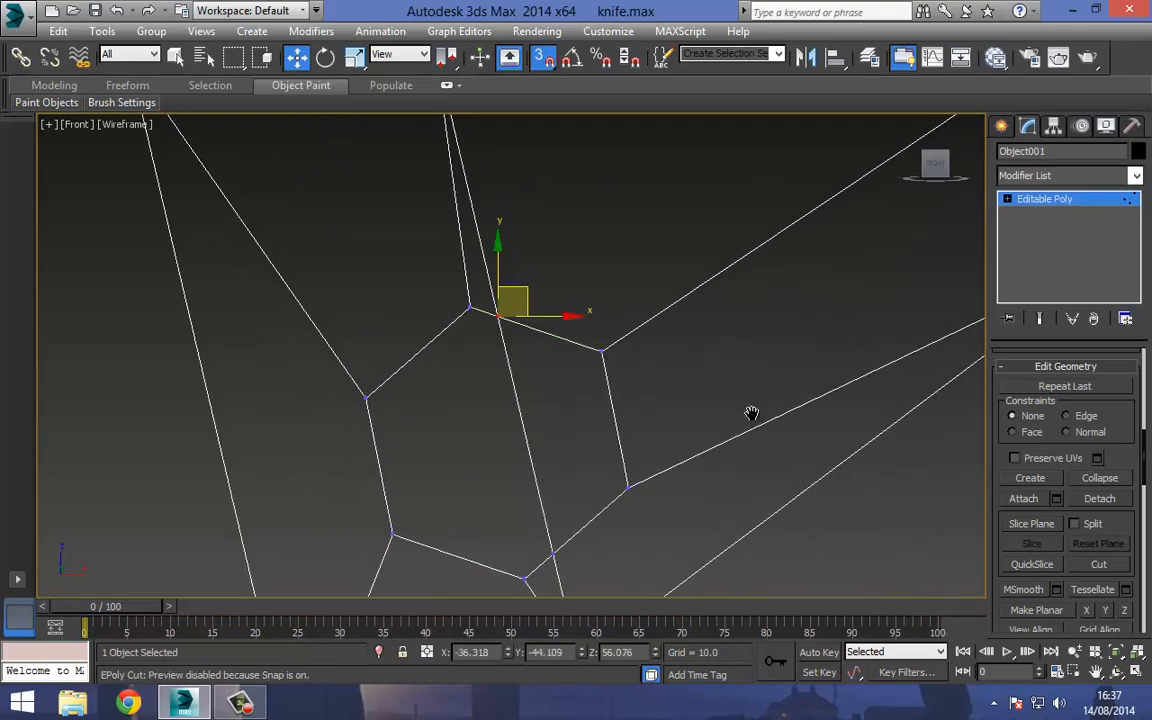
pyautogui.hotkey('ctrl', 'z')
pyautogui.hotkey('ctrl', 'z')
pyautogui.hotkey('ctrl', 'z')
pyautogui.hotkey('ctrl', 'z')
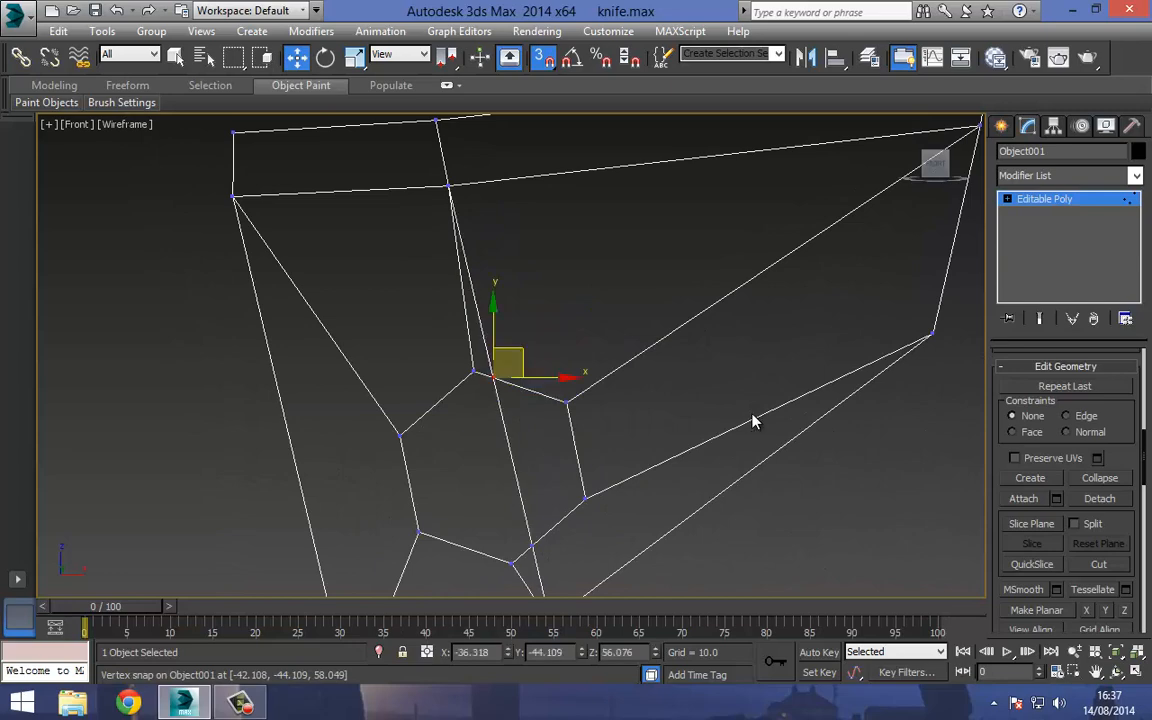
# Target-weld the two extra crossing vertices to the hexagon's top and bottom vertices, and display the panel shaded
pyautogui.click(497, 329)
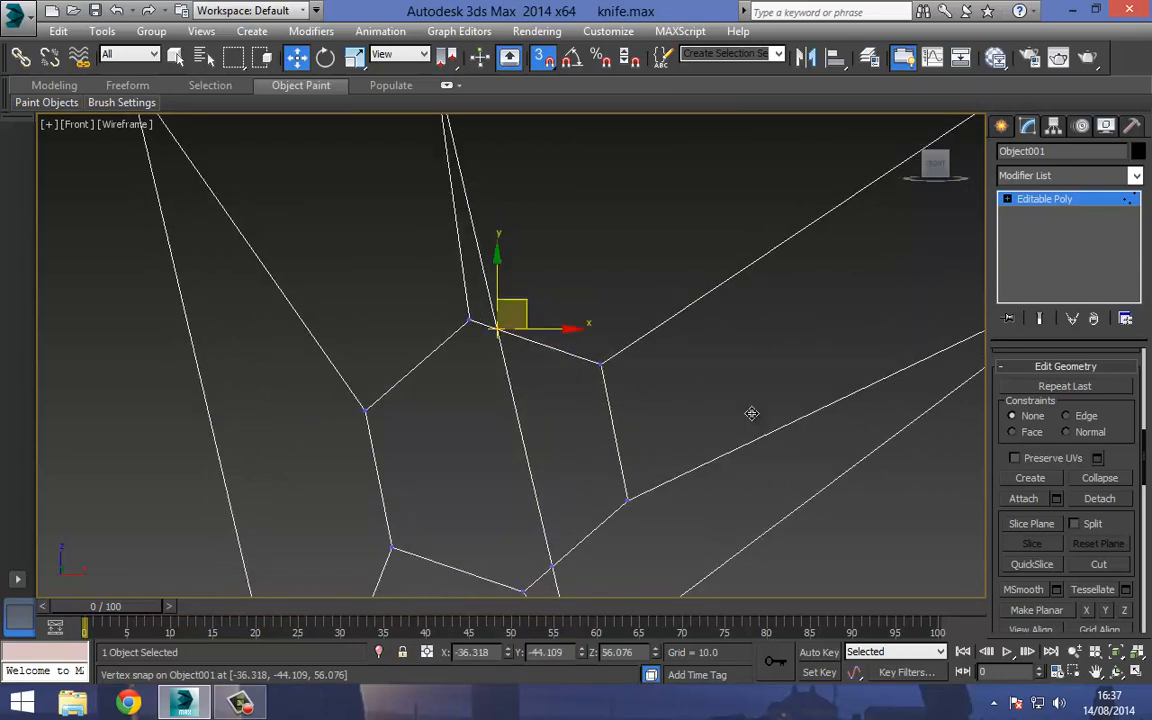
pyautogui.rightClick(492, 323)
pyautogui.click(452, 447)
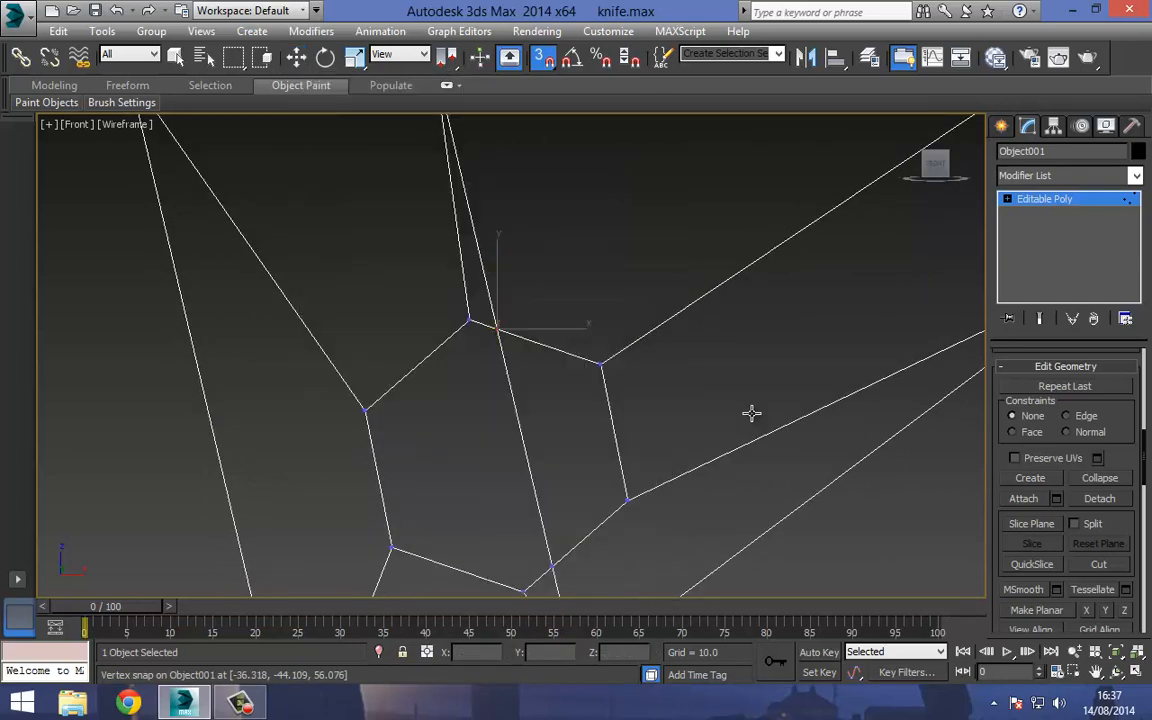
pyautogui.click(497, 329)
pyautogui.click(469, 320)
pyautogui.moveTo(752, 414); pyautogui.dragTo(762, 215, button='middle')
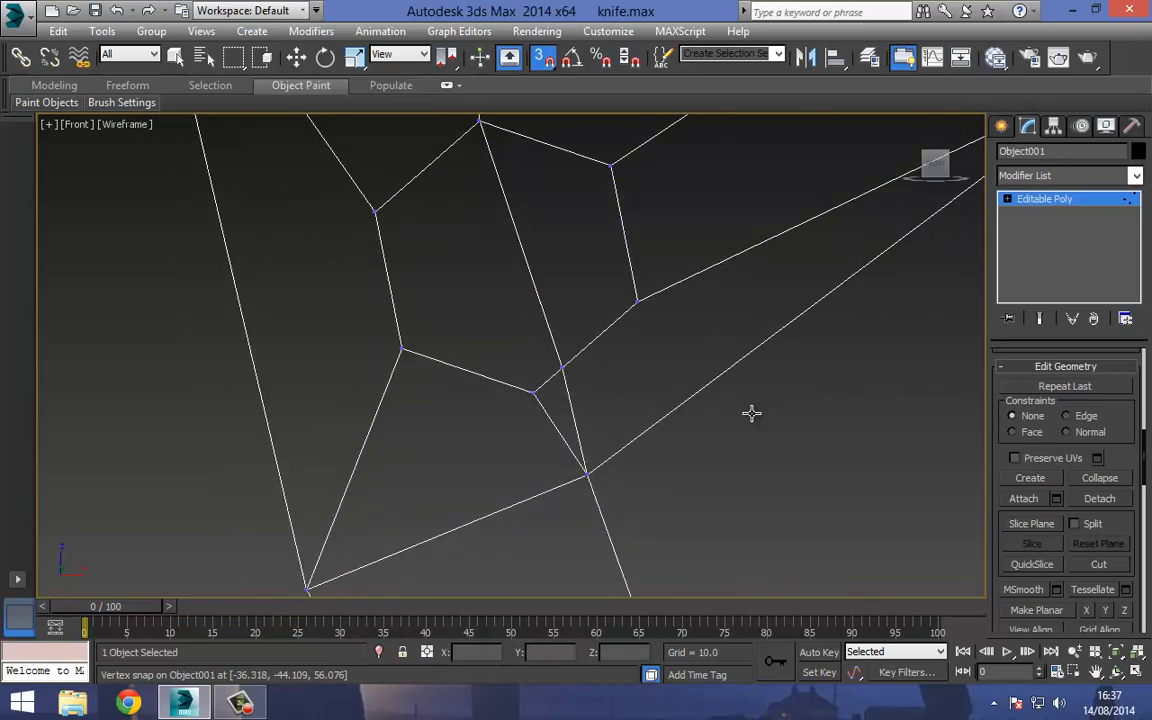
pyautogui.hotkey('alt', 'c')
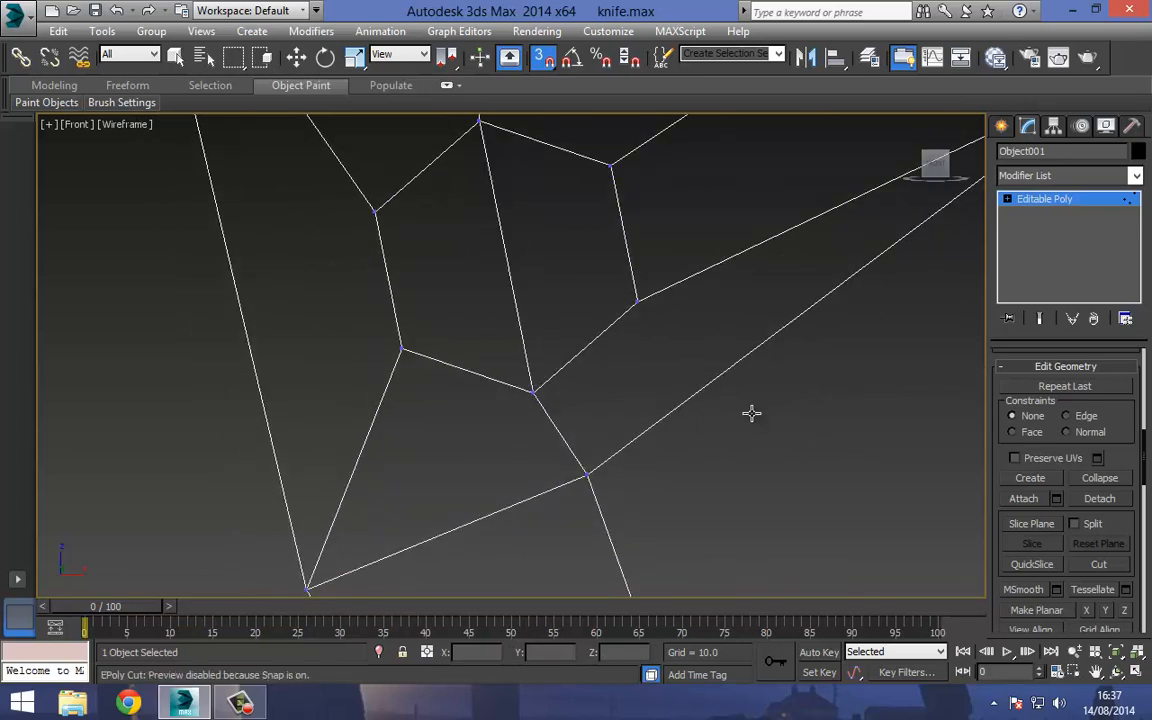
pyautogui.scroll(-5, 752, 421)
pyautogui.moveTo(752, 414); pyautogui.dragTo(716, 491, button='middle')
pyautogui.press('F3')
pyautogui.scroll(3, 752, 421)
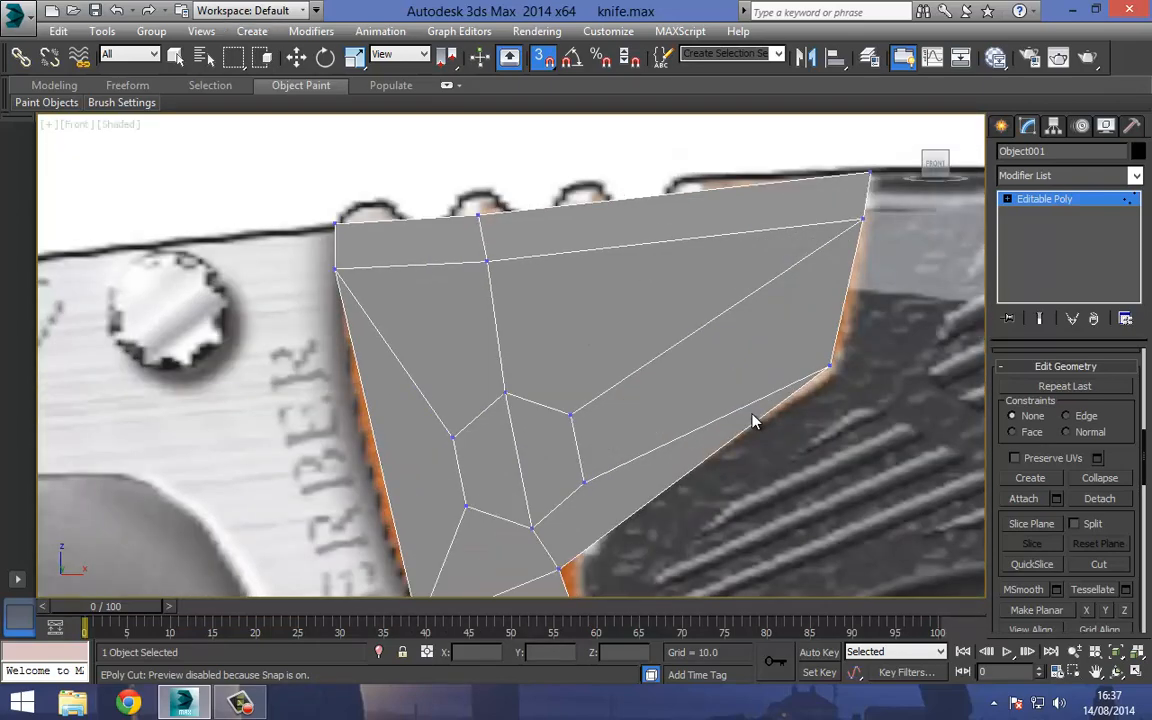
# Turn off 3D snapping and raise the two centre vertices of the panel's top strip to about Z 128.15
pyautogui.press('w')
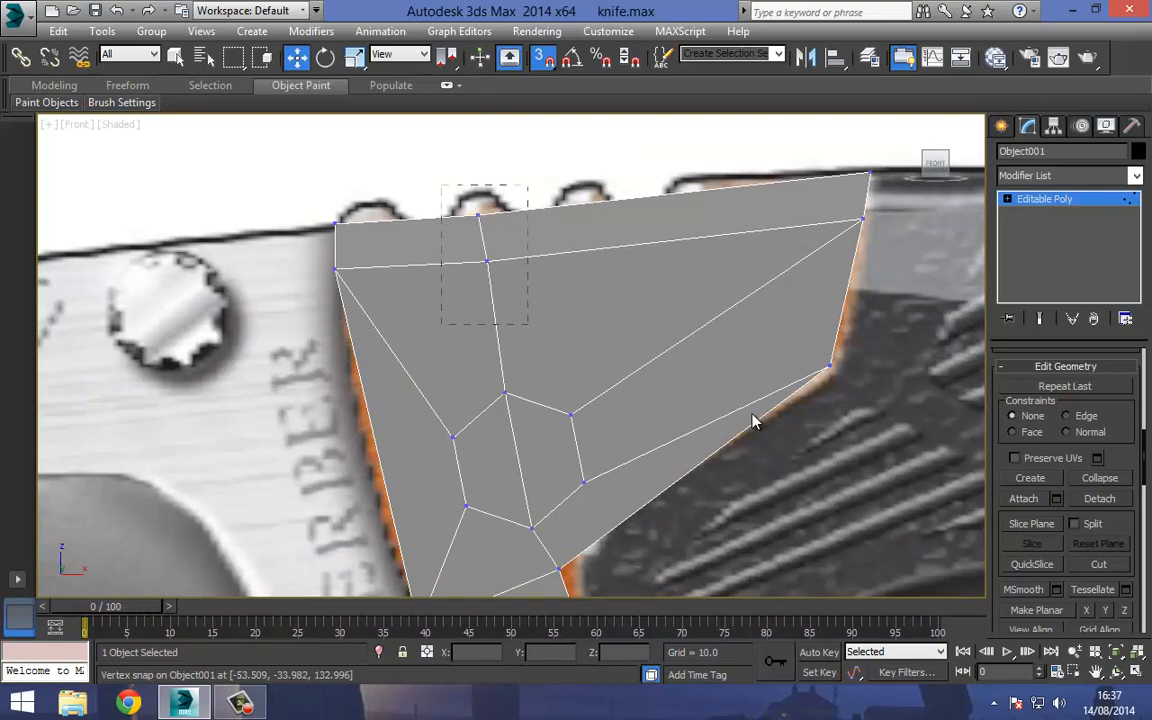
pyautogui.moveTo(442, 184); pyautogui.dragTo(528, 324)
pyautogui.moveTo(752, 414); pyautogui.dragTo(779, 455, button='middle')
pyautogui.scroll(3, 752, 414)
pyautogui.moveTo(752, 414); pyautogui.dragTo(767, 504, button='middle')
pyautogui.press('s')
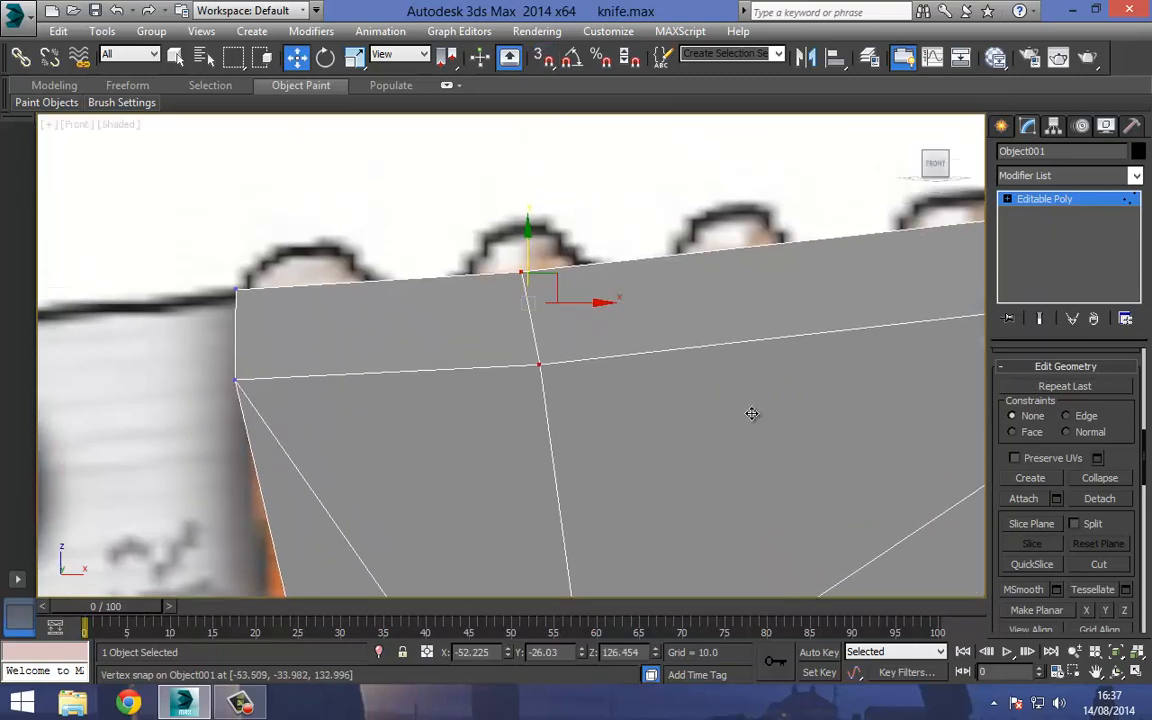
pyautogui.scroll(-5, 752, 414)
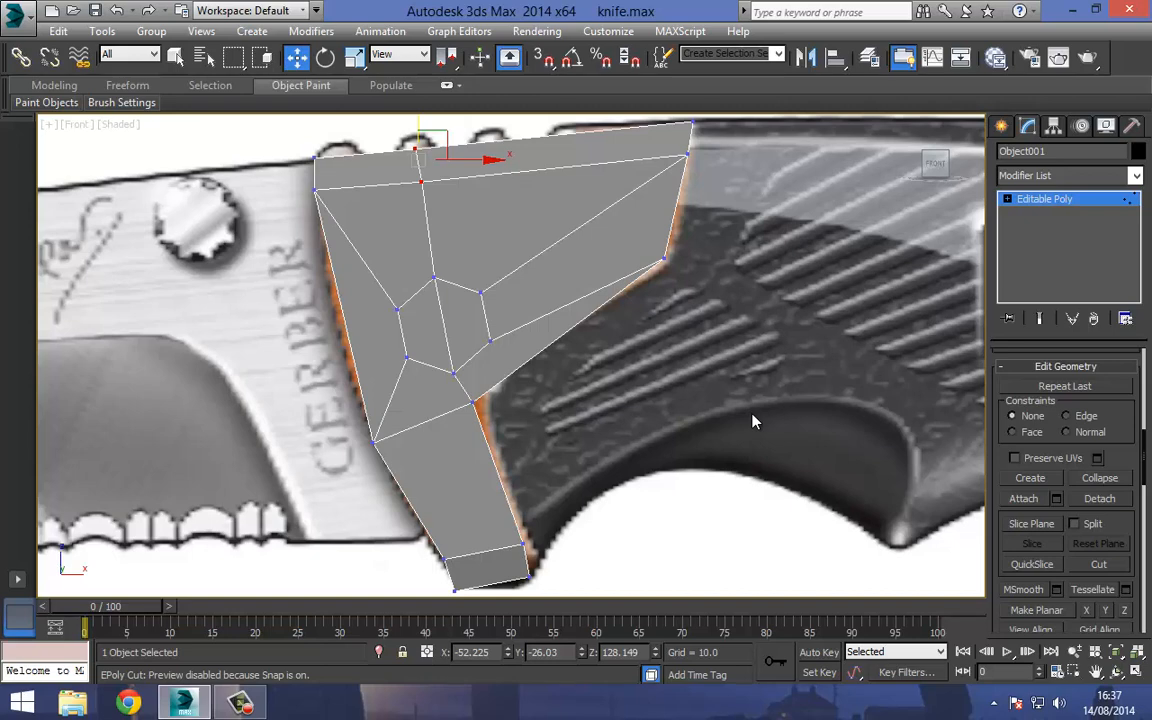
# Select the two polygons that form the hexagon in the front panel
pyautogui.press('1')
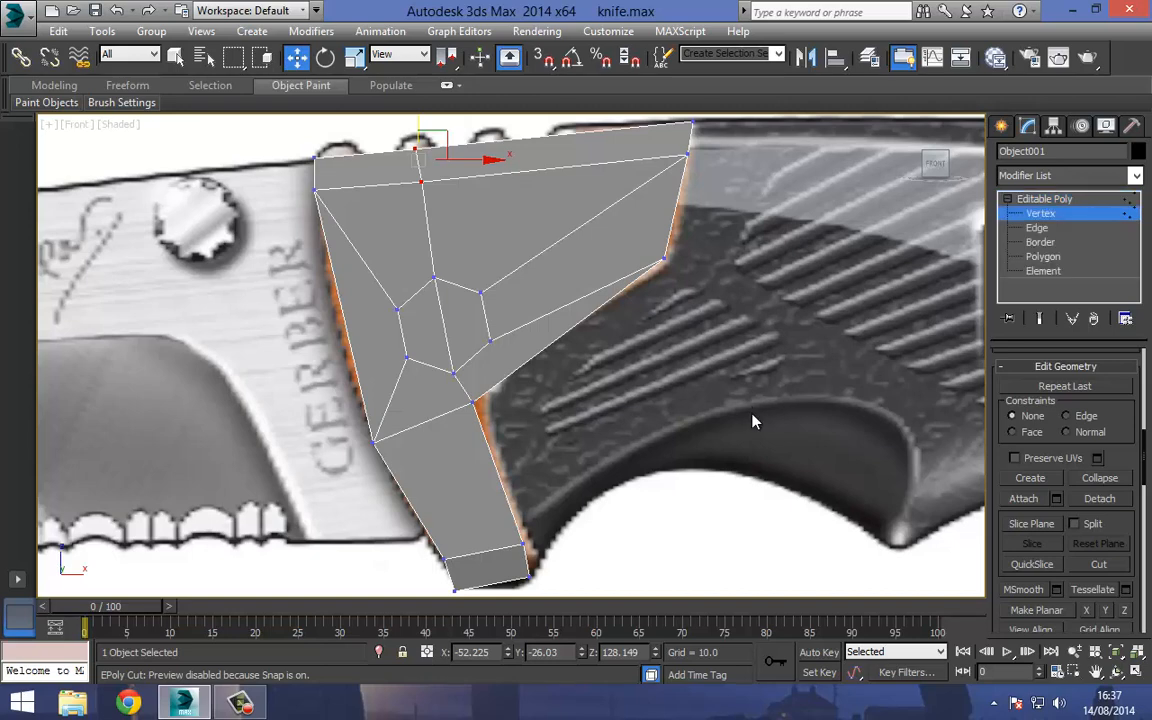
pyautogui.press('3')
pyautogui.press('4')
pyautogui.scroll(-2, 752, 414)
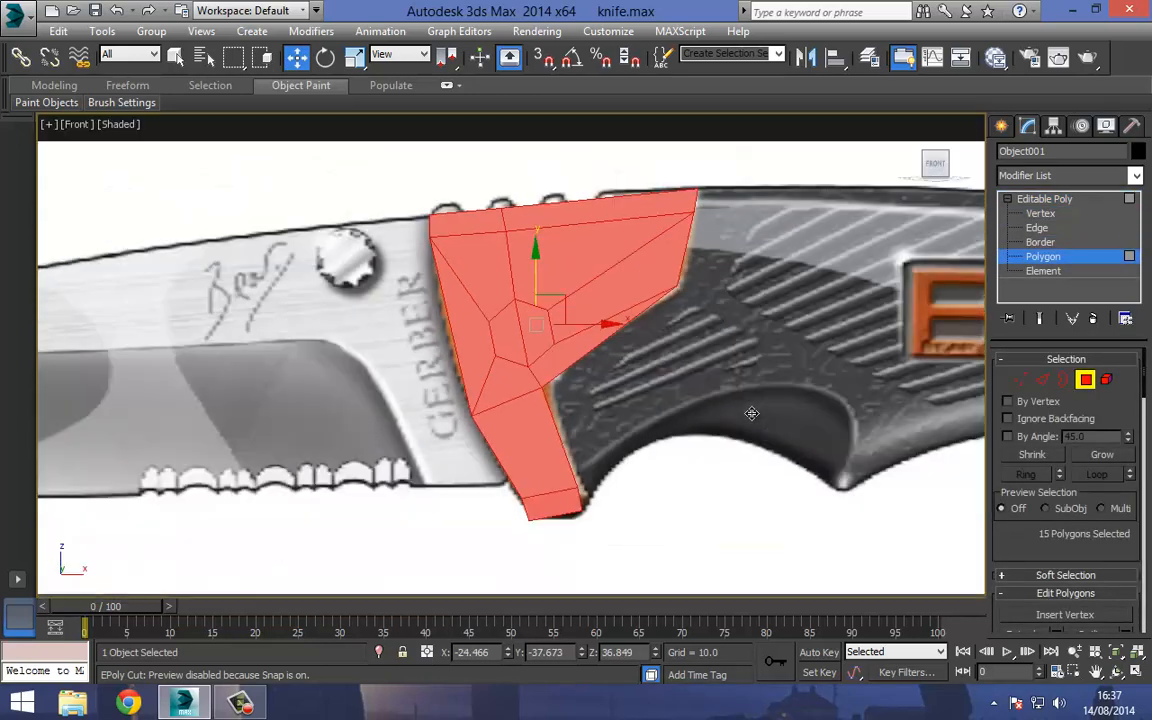
pyautogui.scroll(4, 752, 413)
pyautogui.click(560, 322)
pyautogui.keyDown('ctrl'); pyautogui.click(504, 325); pyautogui.keyUp('ctrl')
pyautogui.scroll(3, 507, 309)
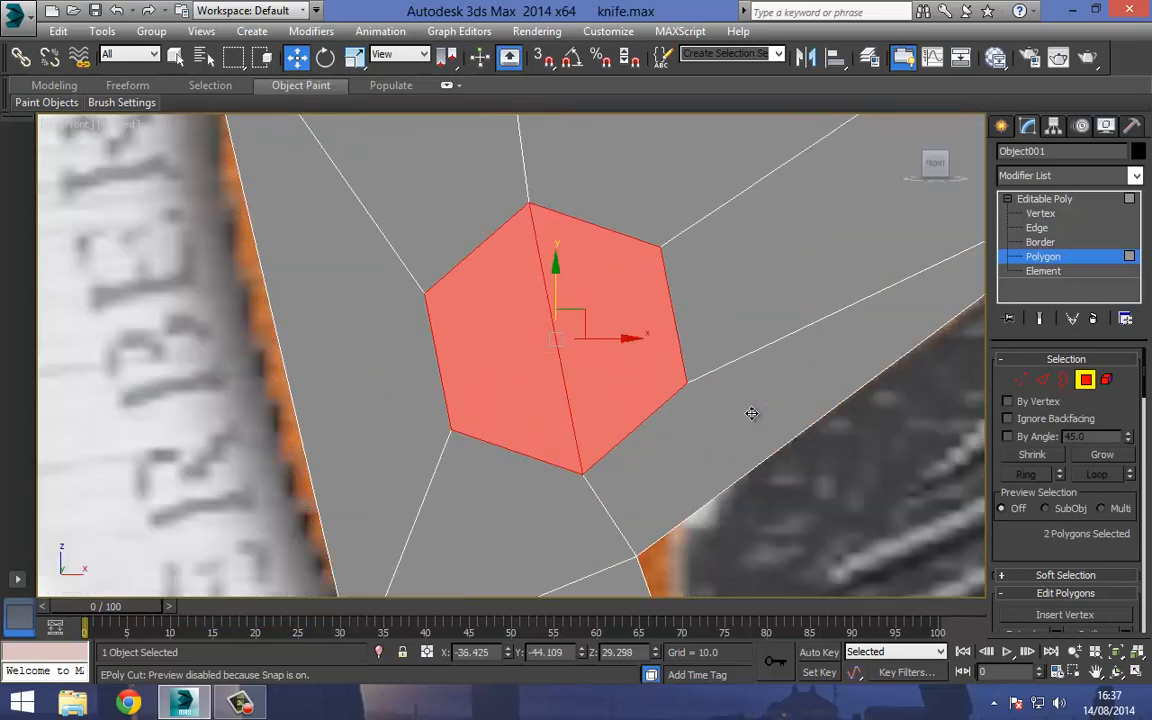
# Make the panel see-through and try a small inset on the hexagon's polygons, undoing the inset
pyautogui.hotkey('alt', 'x')
pyautogui.rightClick(510, 276)
pyautogui.click(487, 370)
pyautogui.moveTo(500, 366)
pyautogui.mouseDown()
pyautogui.moveTo(500, 345)
pyautogui.moveTo(500, 357)
pyautogui.mouseUp()
pyautogui.hotkey('ctrl', 'z')
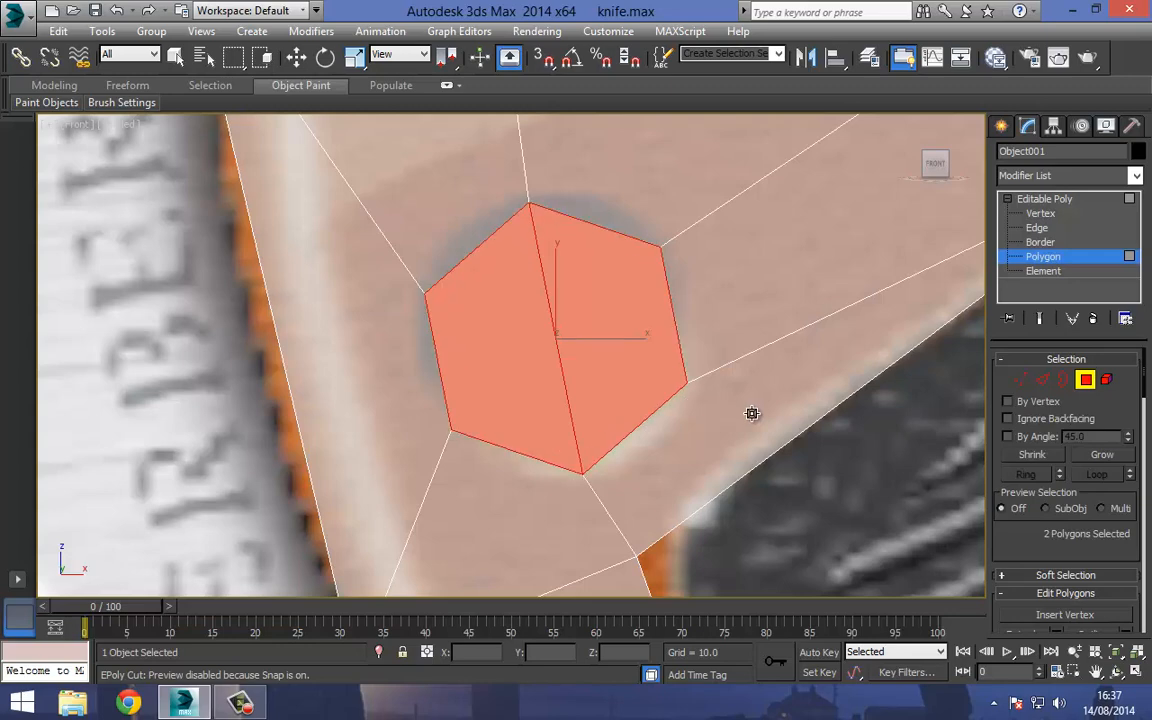
# Hide the hexagonal guide cylinder and return to the panel at polygon level with the hexagon's two polygons selected
pyautogui.hotkey('ctrl', 'z')
pyautogui.hotkey('ctrl', 'z')
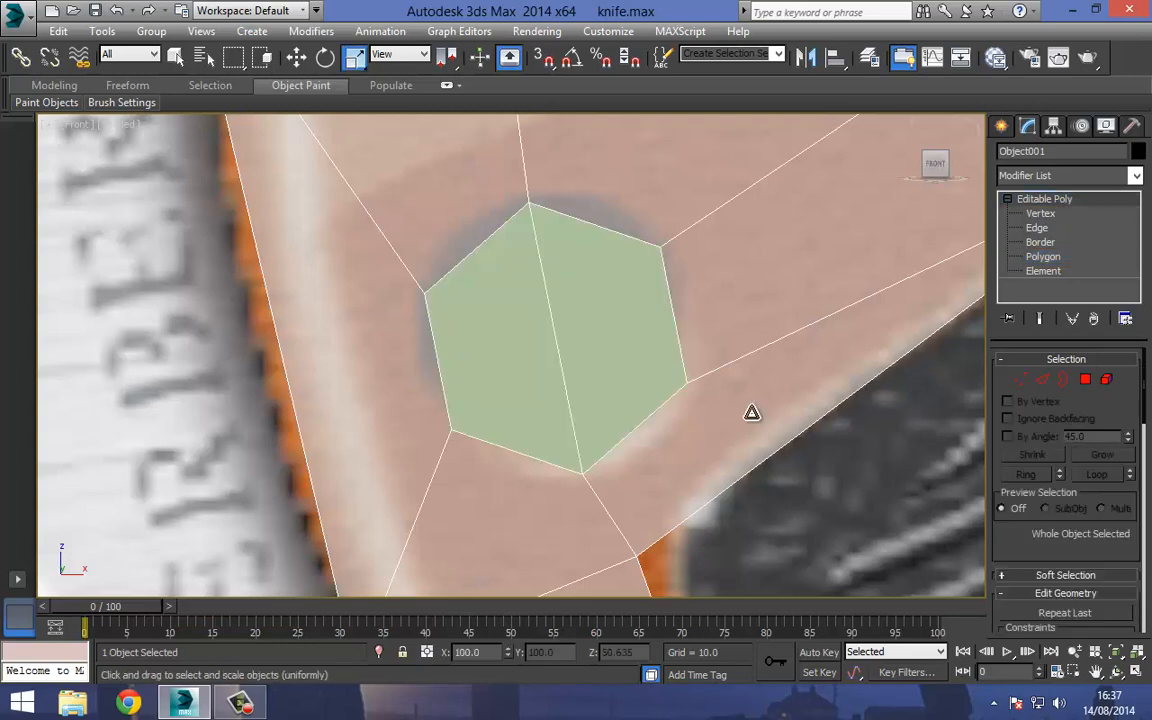
pyautogui.hotkey('ctrl', 'z')
pyautogui.hotkey('ctrl', 'z')
pyautogui.hotkey('ctrl', 'z')
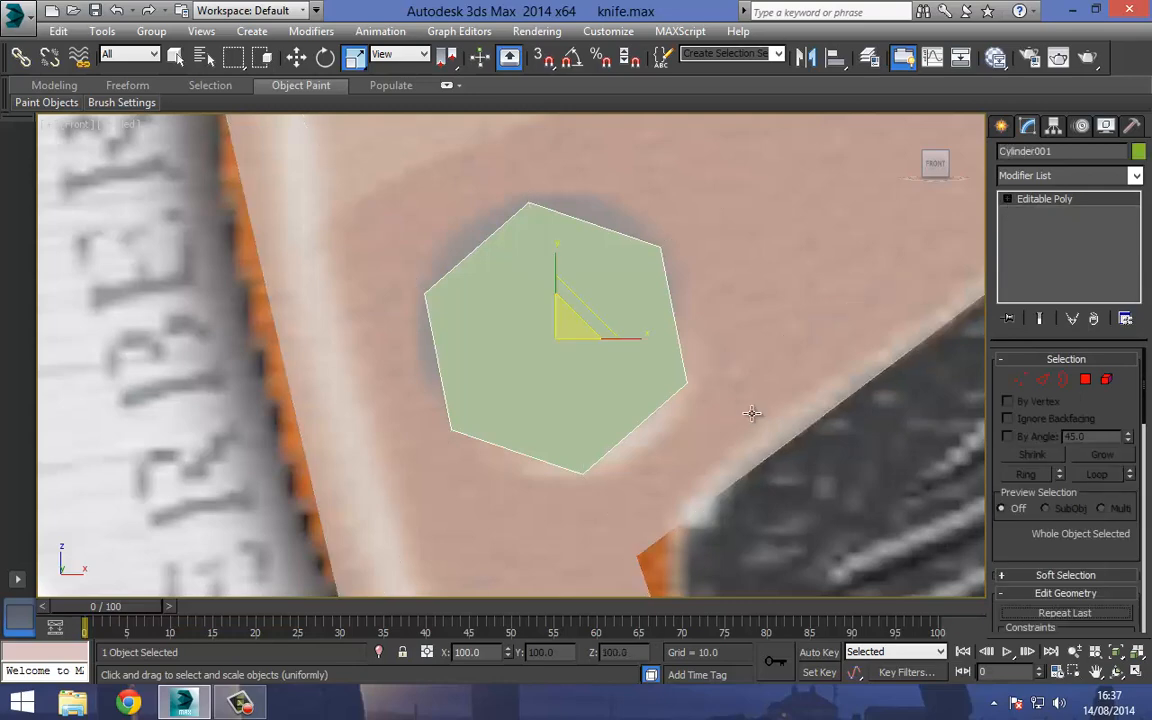
pyautogui.hotkey('ctrl', 'y')
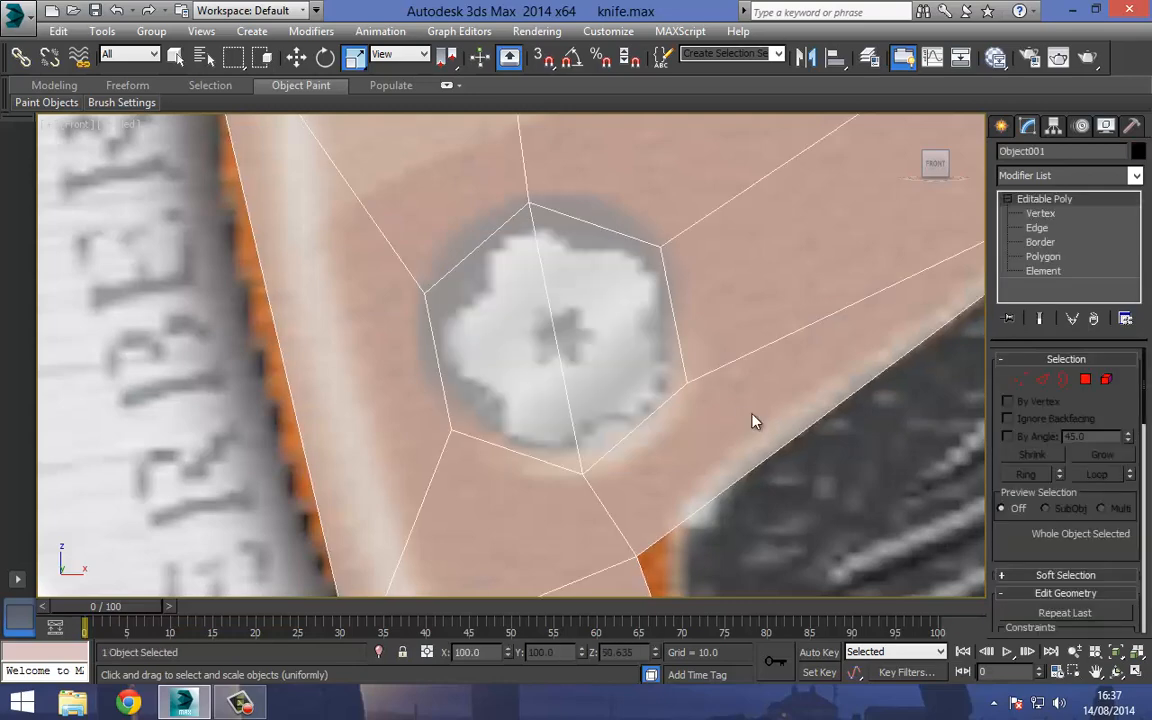
pyautogui.press('4')
pyautogui.rightClick(755, 421)
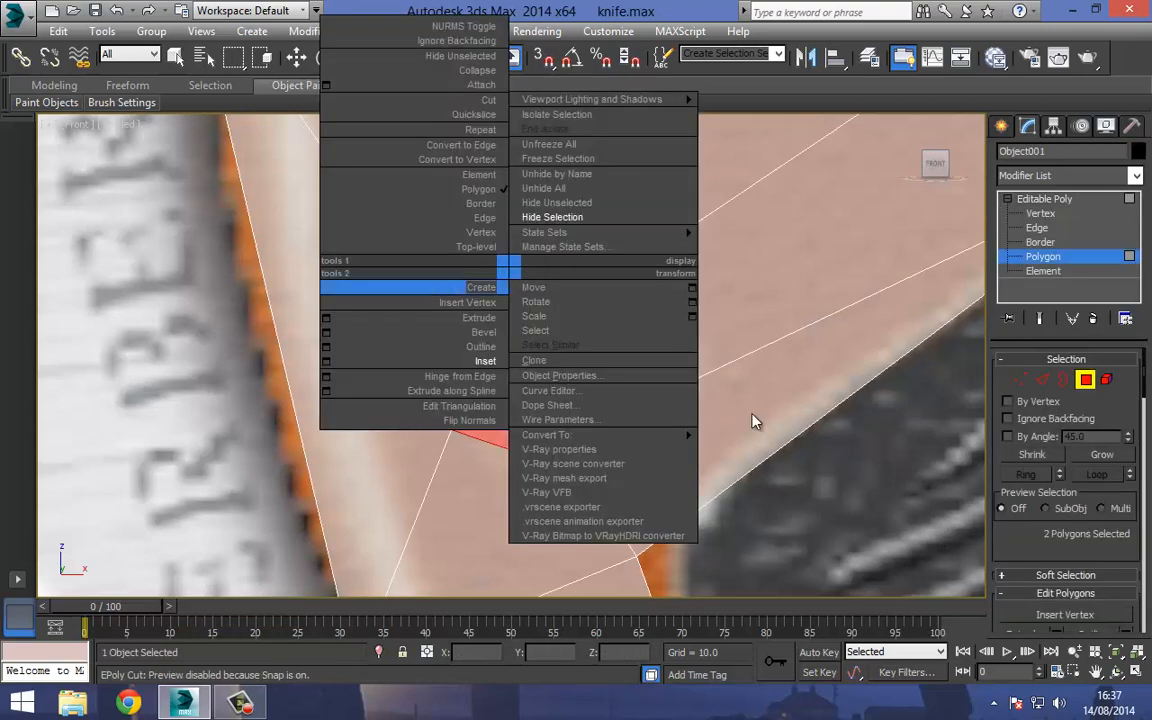
pyautogui.click(755, 421)
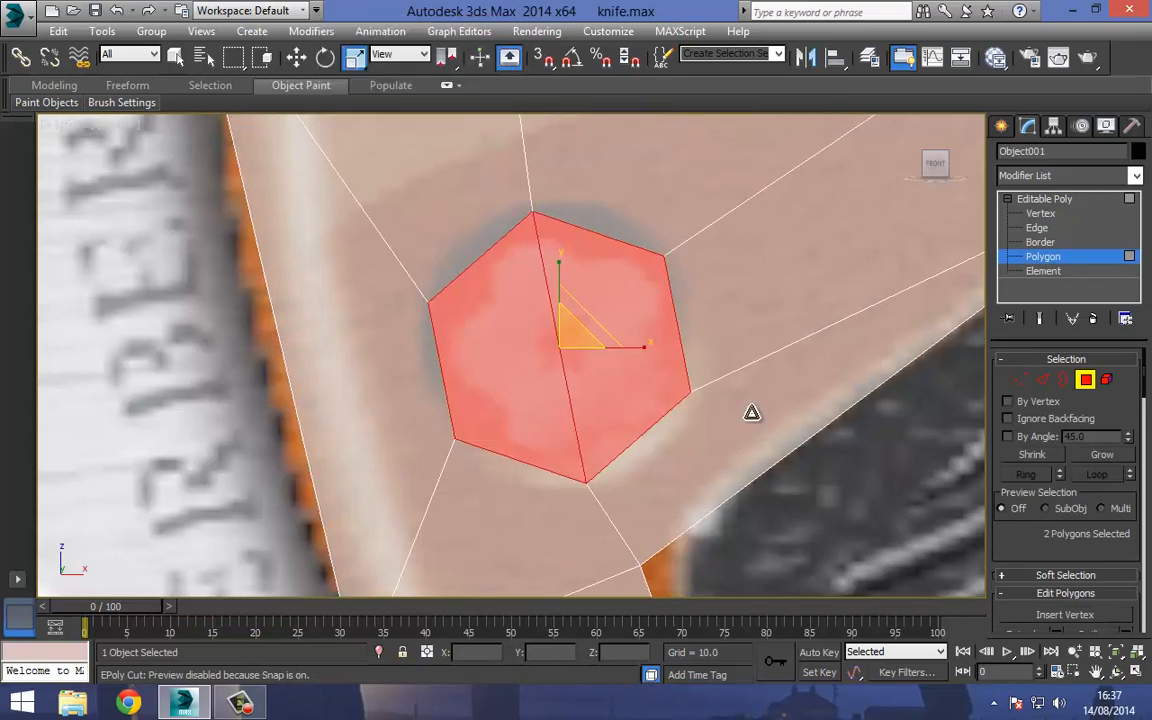
# Enlarge the hexagon's two polygons slightly and inset them twice, making the second inset a very narrow ring
pyautogui.moveTo(751, 413); pyautogui.dragTo(753, 411)
pyautogui.rightClick(755, 421)
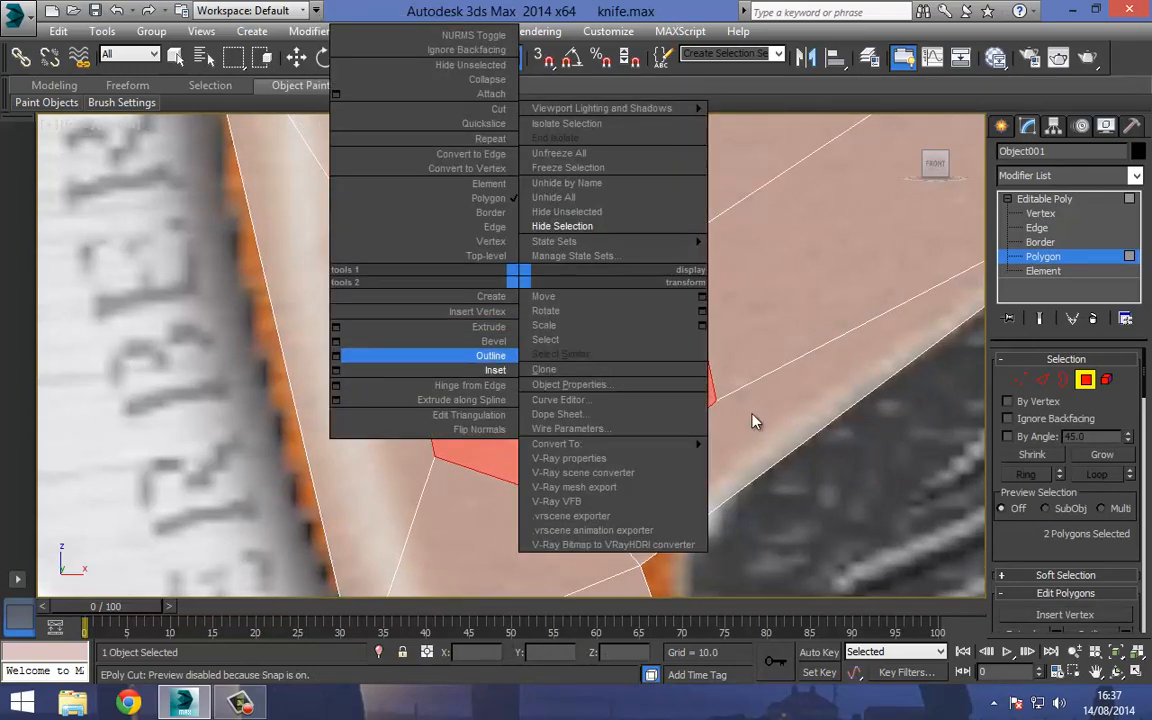
pyautogui.click(752, 413)
pyautogui.moveTo(752, 413); pyautogui.dragTo(752, 413)
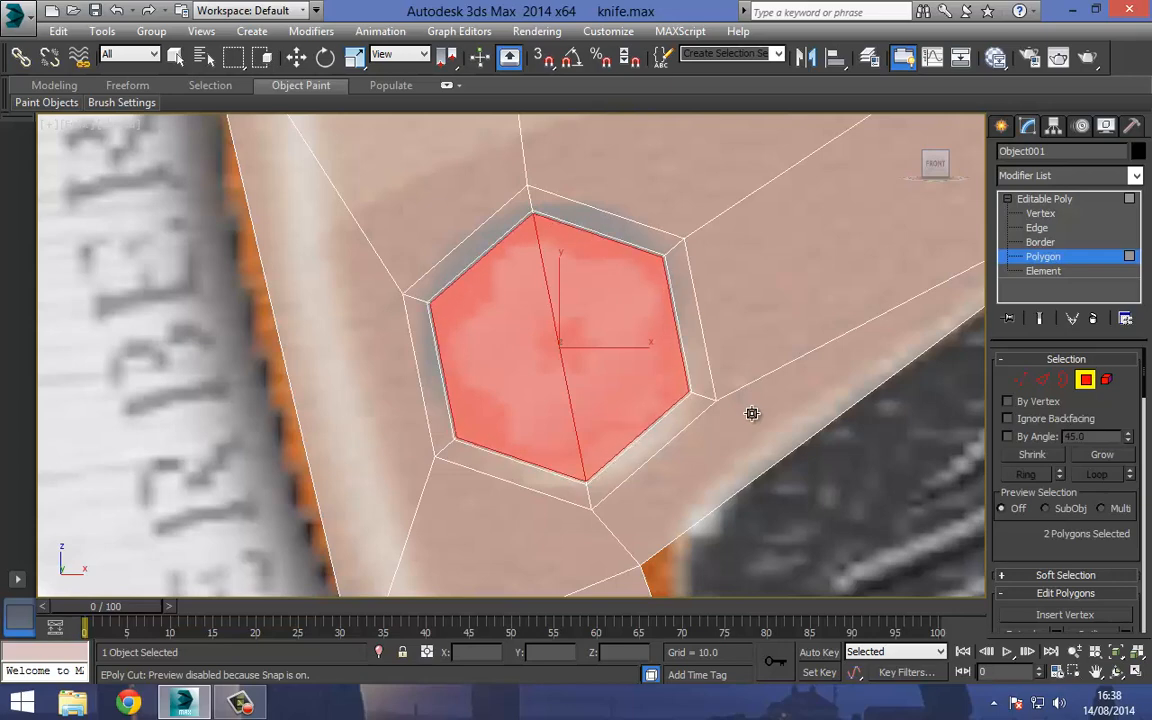
# In perspective, grow the selection to include the narrow ring and push it into the panel along Y to about -43.05
pyautogui.press('p')
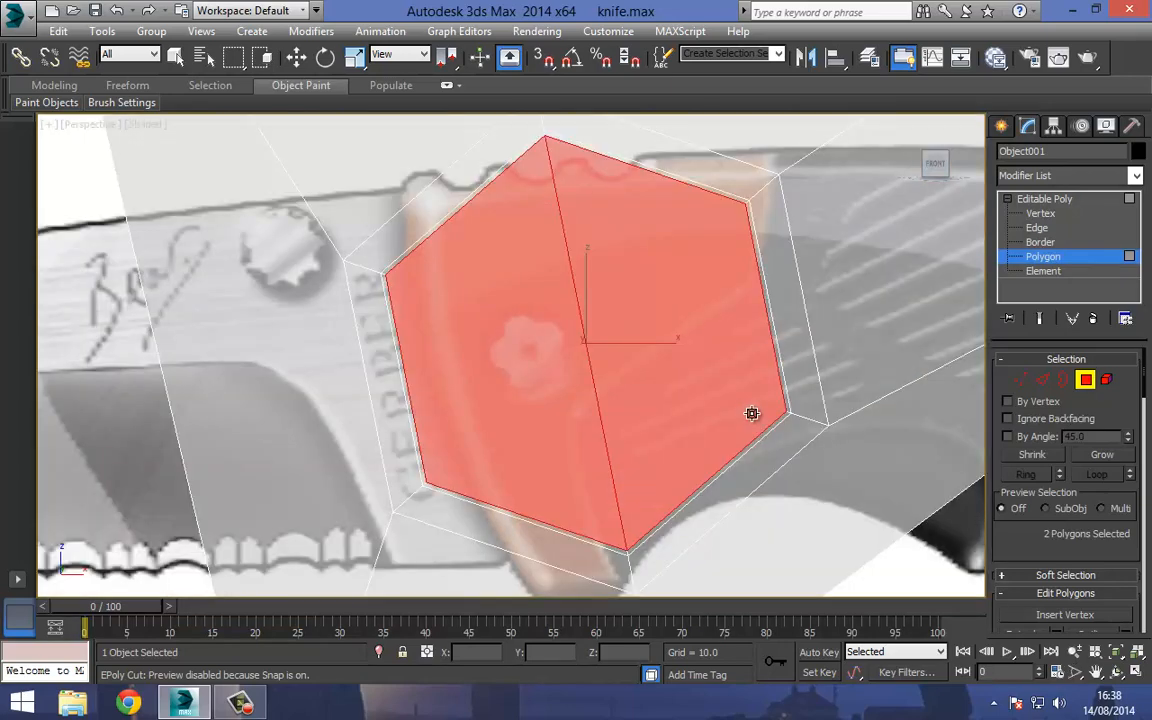
pyautogui.press('z')
pyautogui.hotkey('ctrl', 'r')
pyautogui.moveTo(752, 413); pyautogui.dragTo(752, 413)
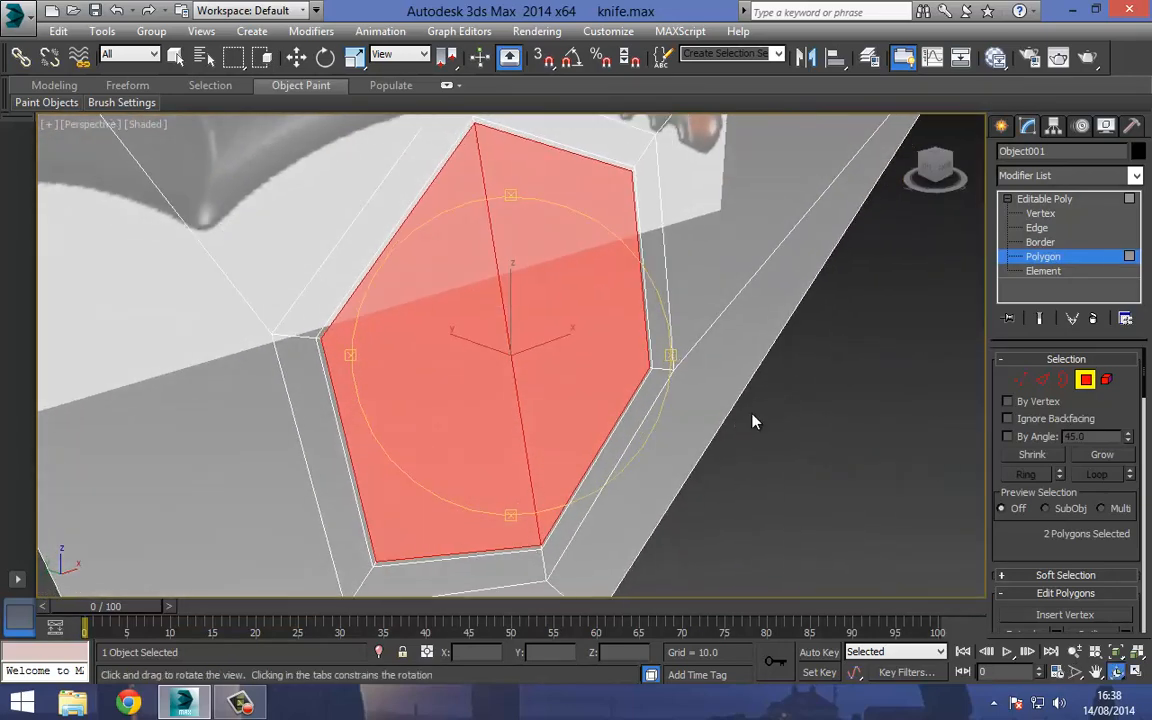
pyautogui.press('w')
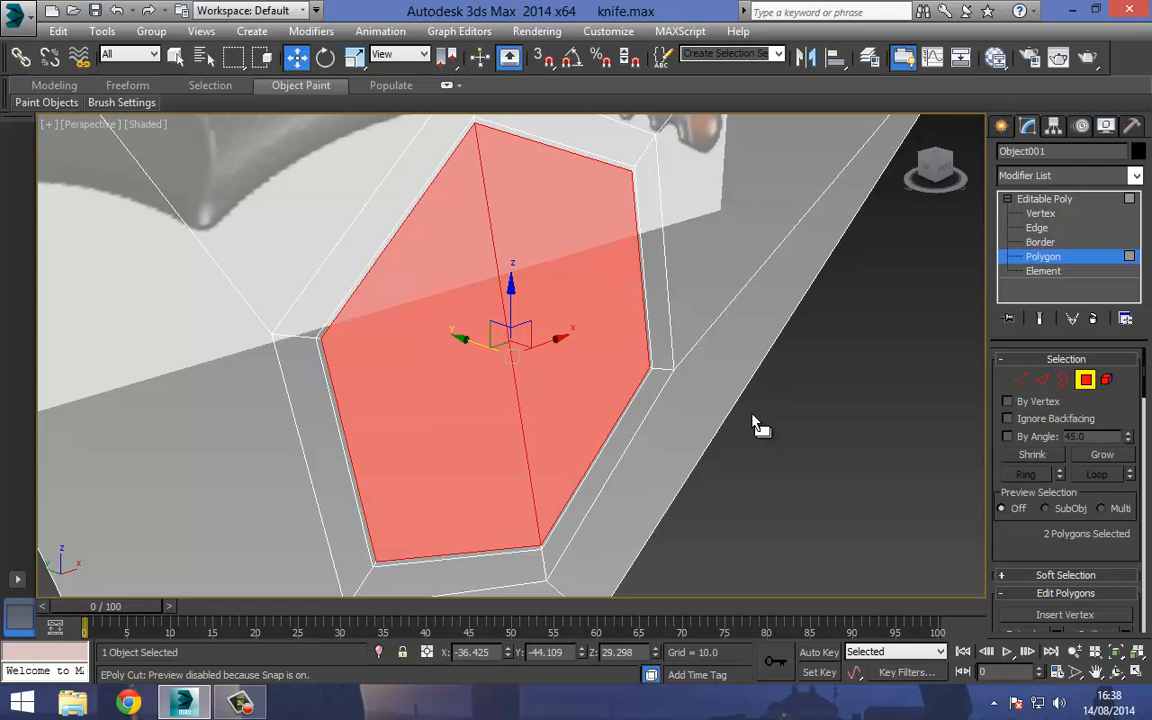
pyautogui.hotkey('ctrl', 'pageup')
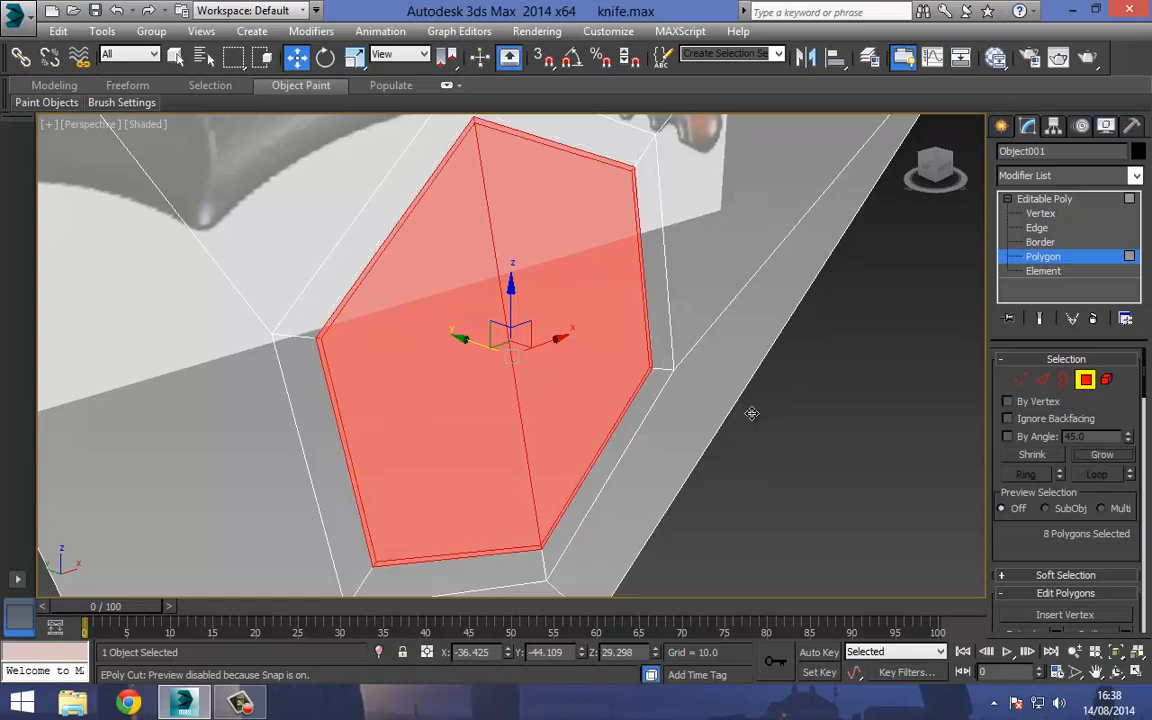
pyautogui.moveTo(463, 340); pyautogui.dragTo(457, 338)
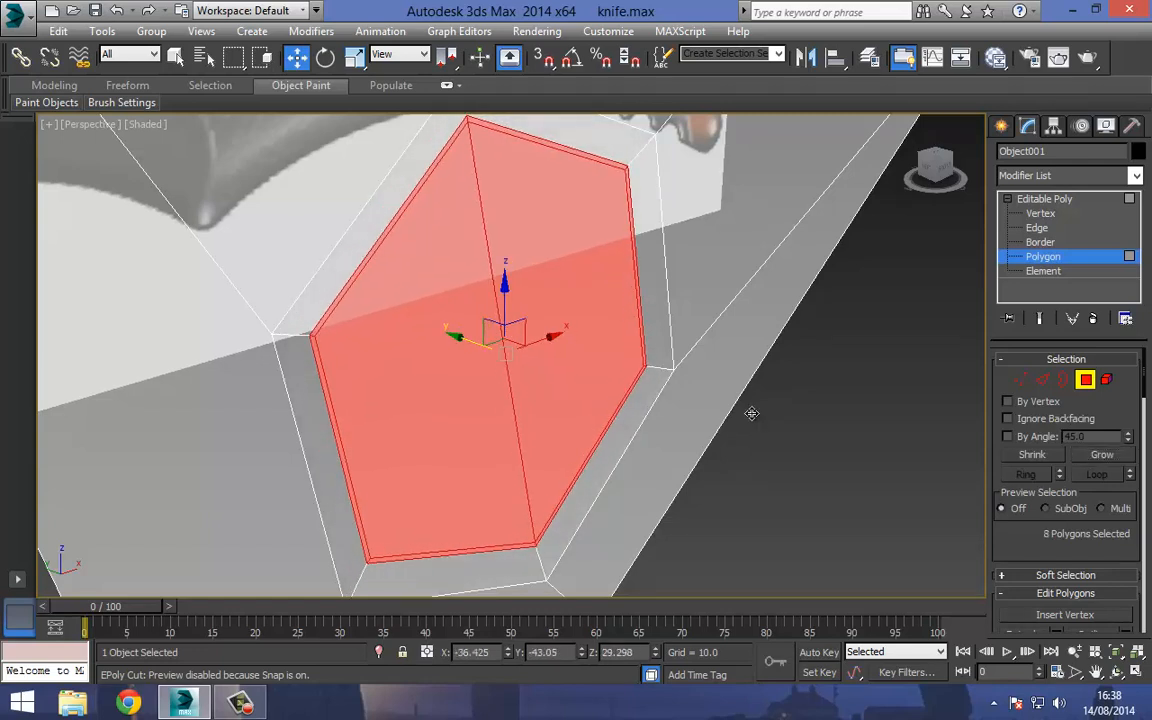
# Shrink the selection to the two inner polygons, push them back to Y 0, and delete them to open the hole
pyautogui.hotkey('ctrl', 'pagedown')
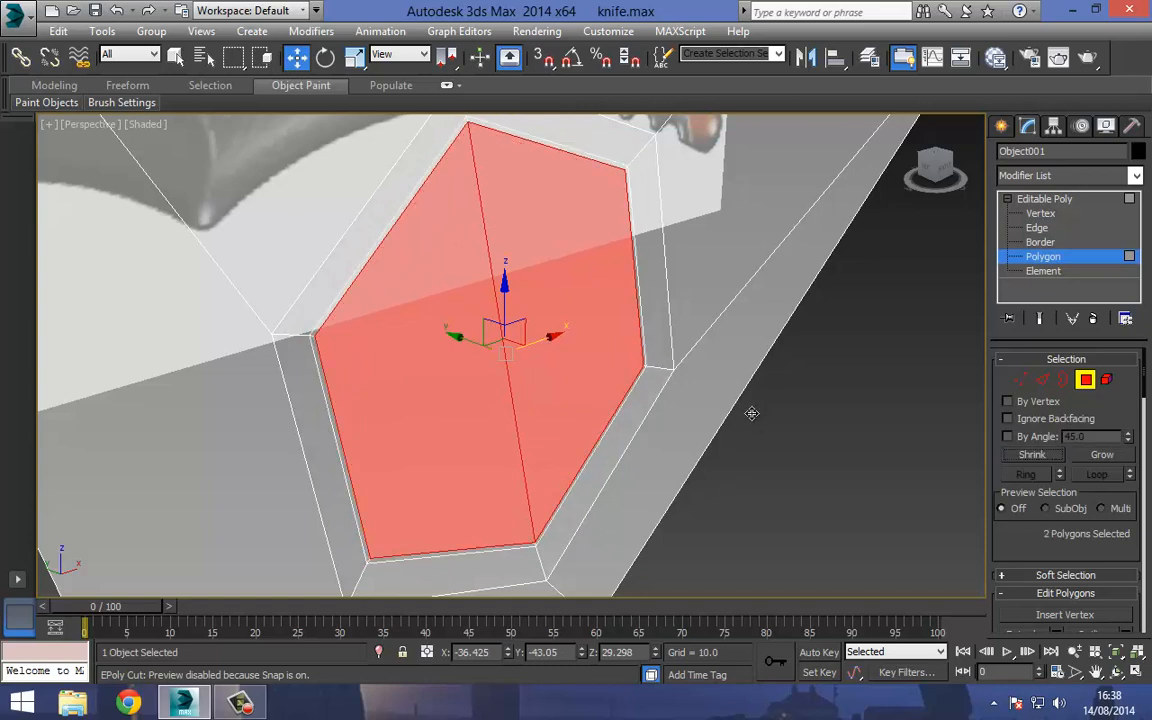
pyautogui.moveTo(456, 337); pyautogui.dragTo(377, 308)
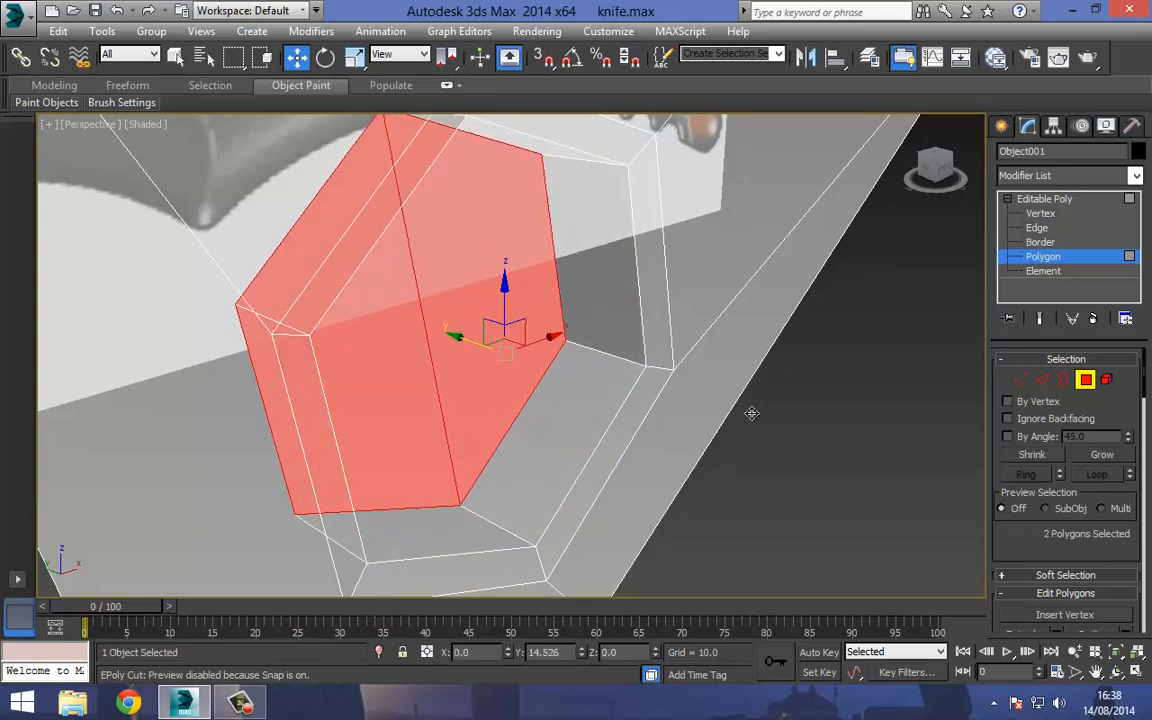
pyautogui.moveTo(455, 336); pyautogui.dragTo(373, 307)
pyautogui.rightClick(581, 653)
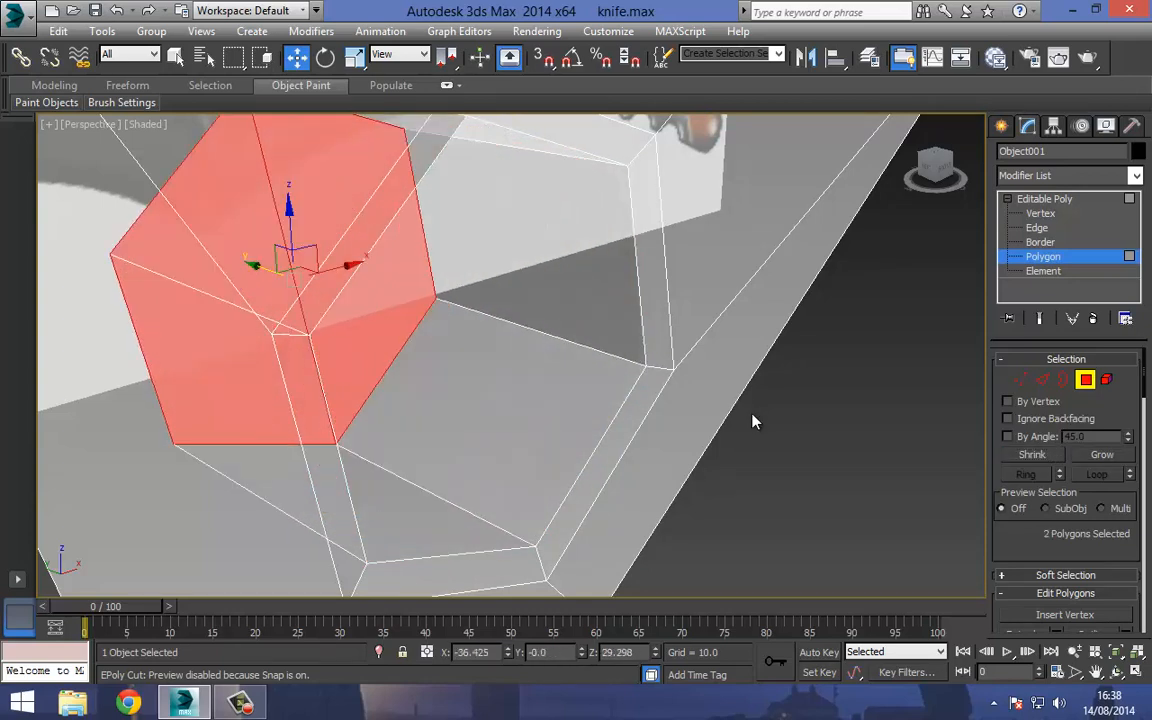
pyautogui.moveTo(752, 413)
pyautogui.mouseDown(button='middle')
pyautogui.moveTo(815, 413)
pyautogui.moveTo(706, 417)
pyautogui.moveTo(752, 413)
pyautogui.mouseUp(button='middle')
pyautogui.press('Delete')
# Ring-select the six short edges around the hole's rim and connect them with 2 segments and a pinch of 81
pyautogui.press('2')
pyautogui.click(561, 435)
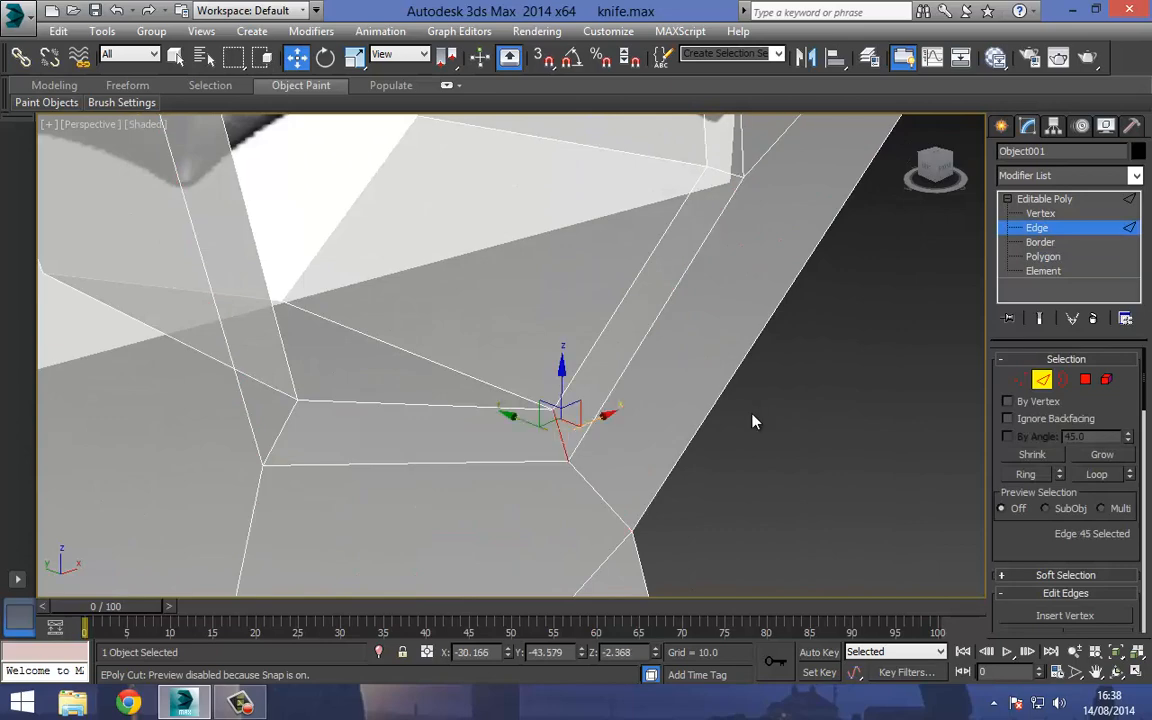
pyautogui.click(1026, 474)
pyautogui.keyDown('alt'); pyautogui.moveTo(753, 421); pyautogui.dragTo(751, 411, button='middle'); pyautogui.keyUp('alt')
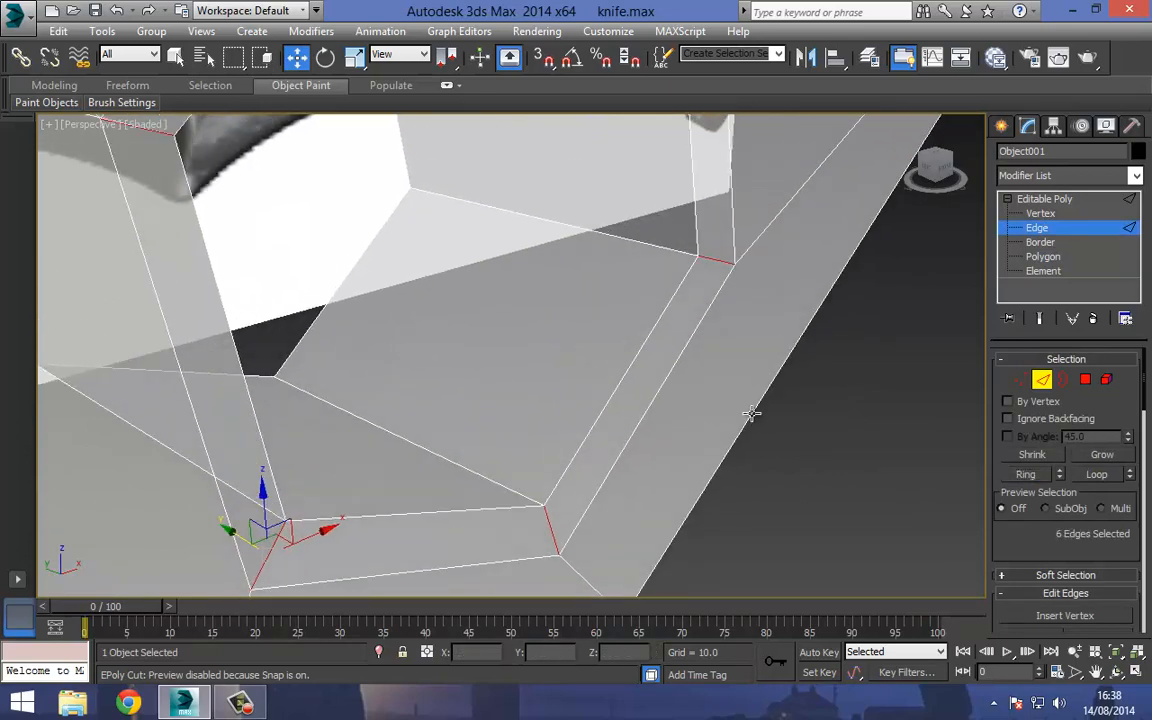
pyautogui.rightClick(753, 419)
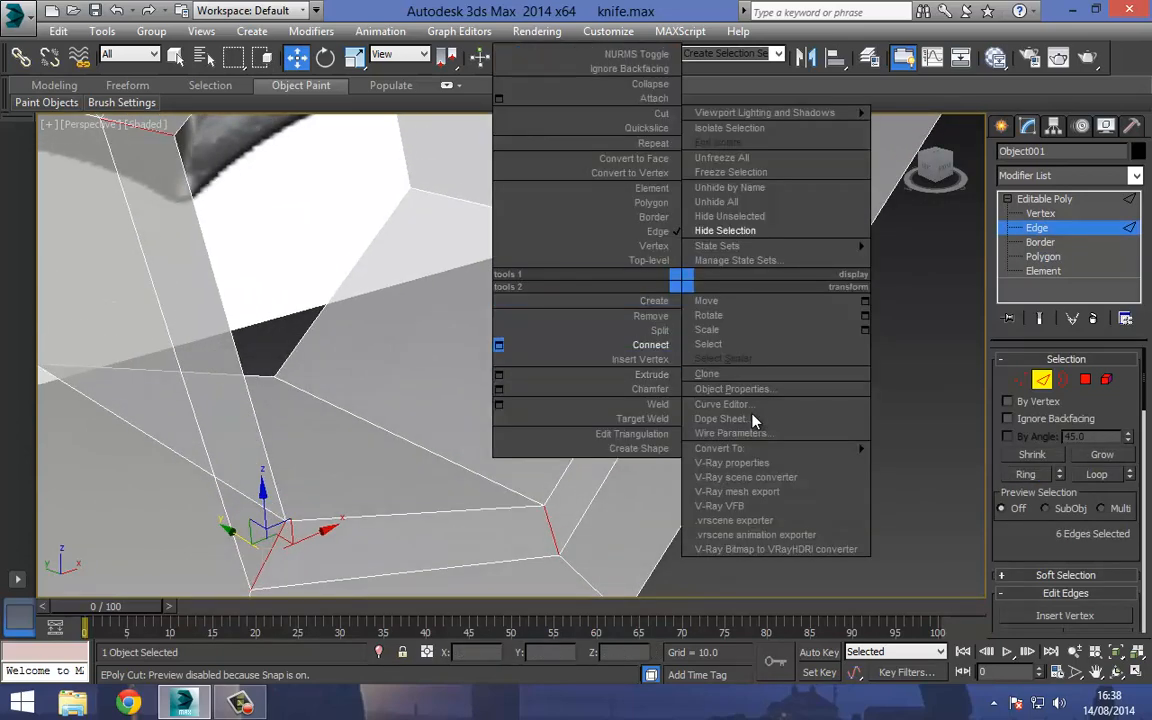
pyautogui.click(499, 345)
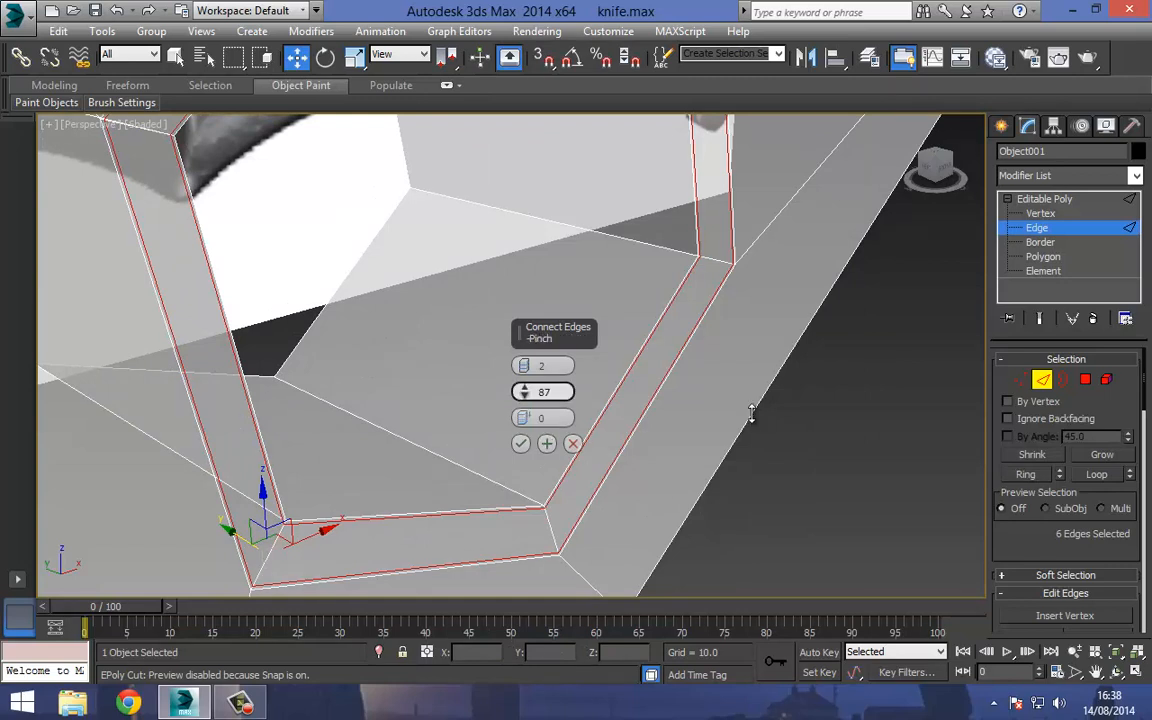
pyautogui.moveTo(524, 392); pyautogui.dragTo(524, 398)
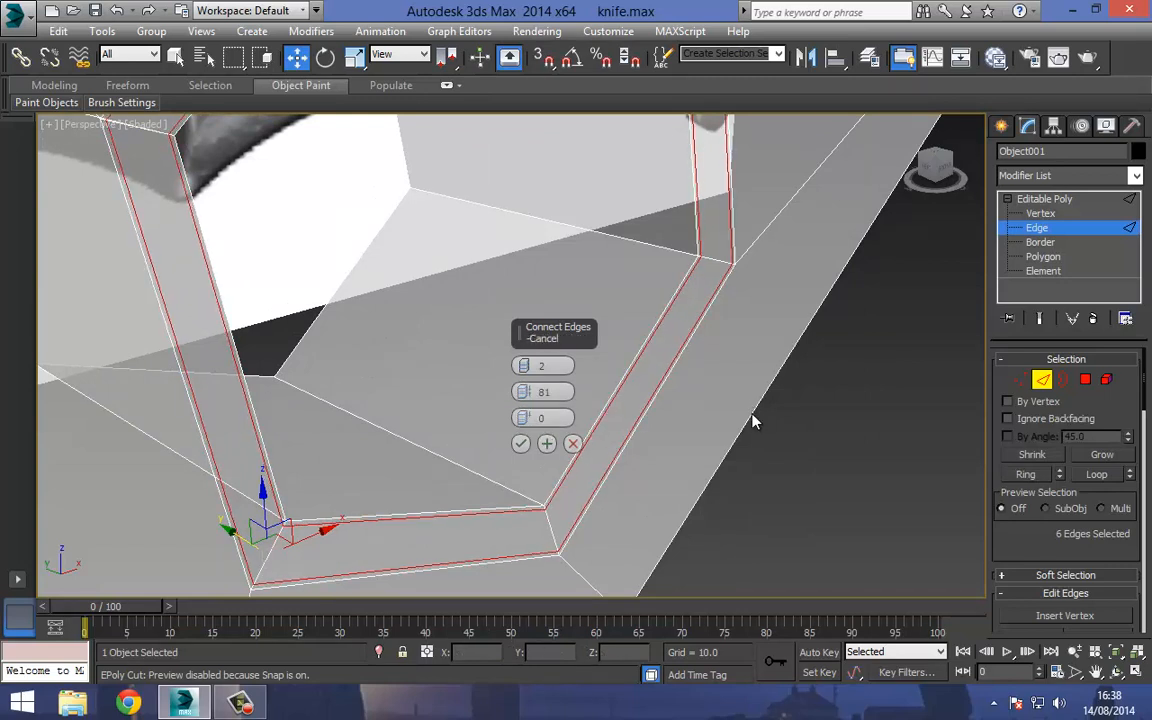
pyautogui.click(521, 443)
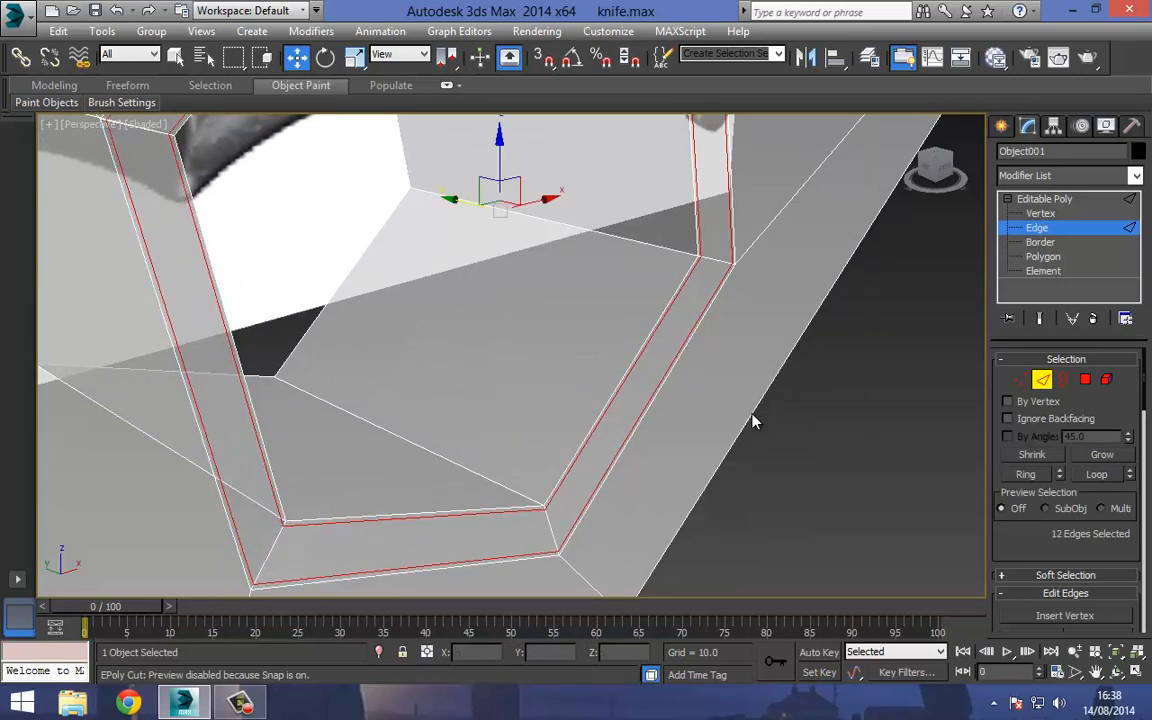
pyautogui.moveTo(753, 421)
pyautogui.keyDown('alt'); pyautogui.mouseDown(button='middle')
pyautogui.moveTo(751, 411)
pyautogui.moveTo(753, 421)
pyautogui.mouseUp(button='middle'); pyautogui.keyUp('alt')
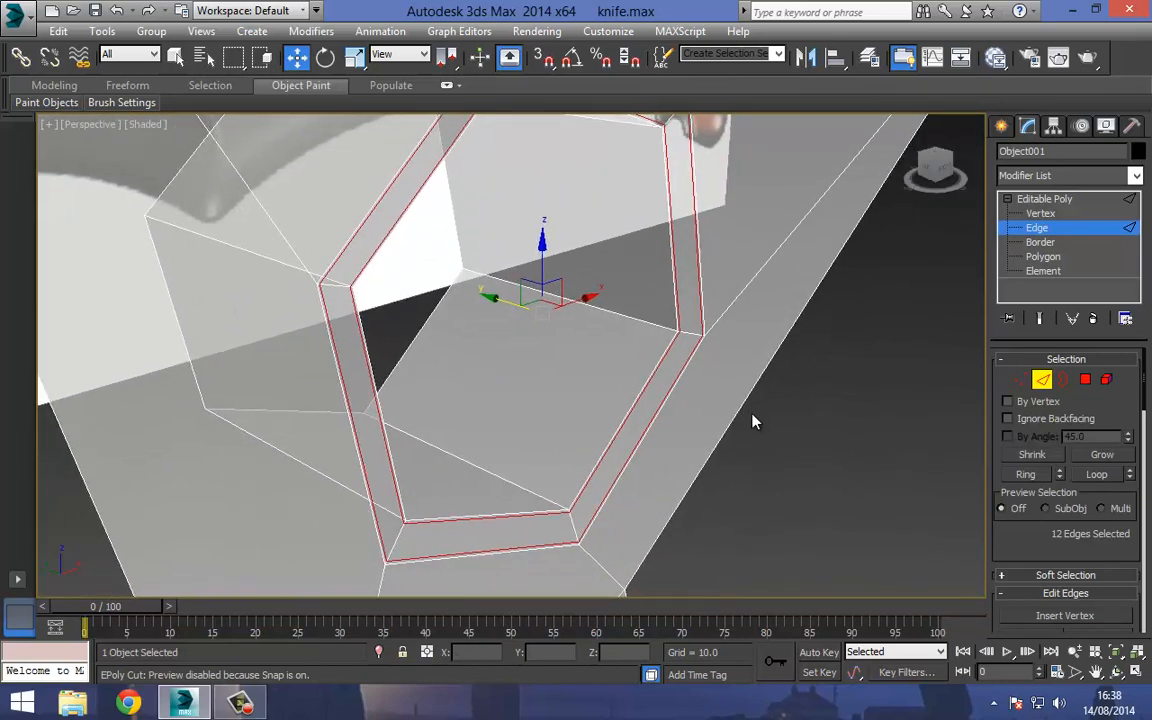
pyautogui.press('2')
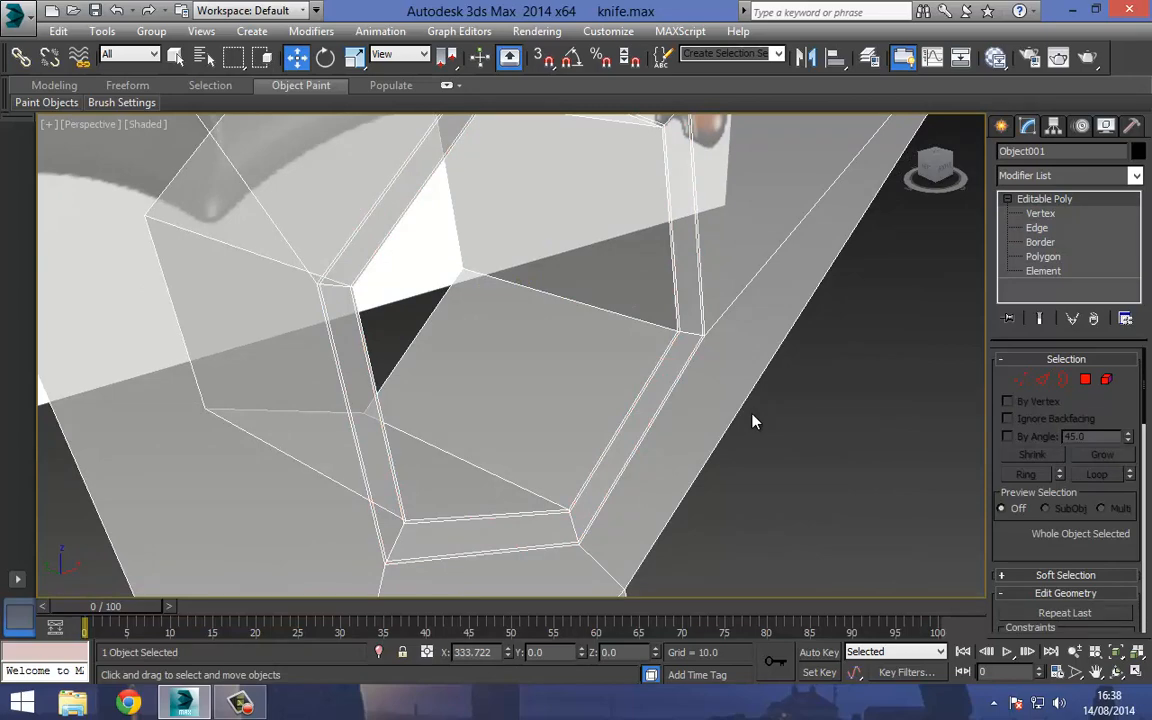
pyautogui.keyDown('alt'); pyautogui.moveTo(753, 421); pyautogui.dragTo(750, 411, button='middle'); pyautogui.keyUp('alt')
pyautogui.press('F3')
pyautogui.press('F3')
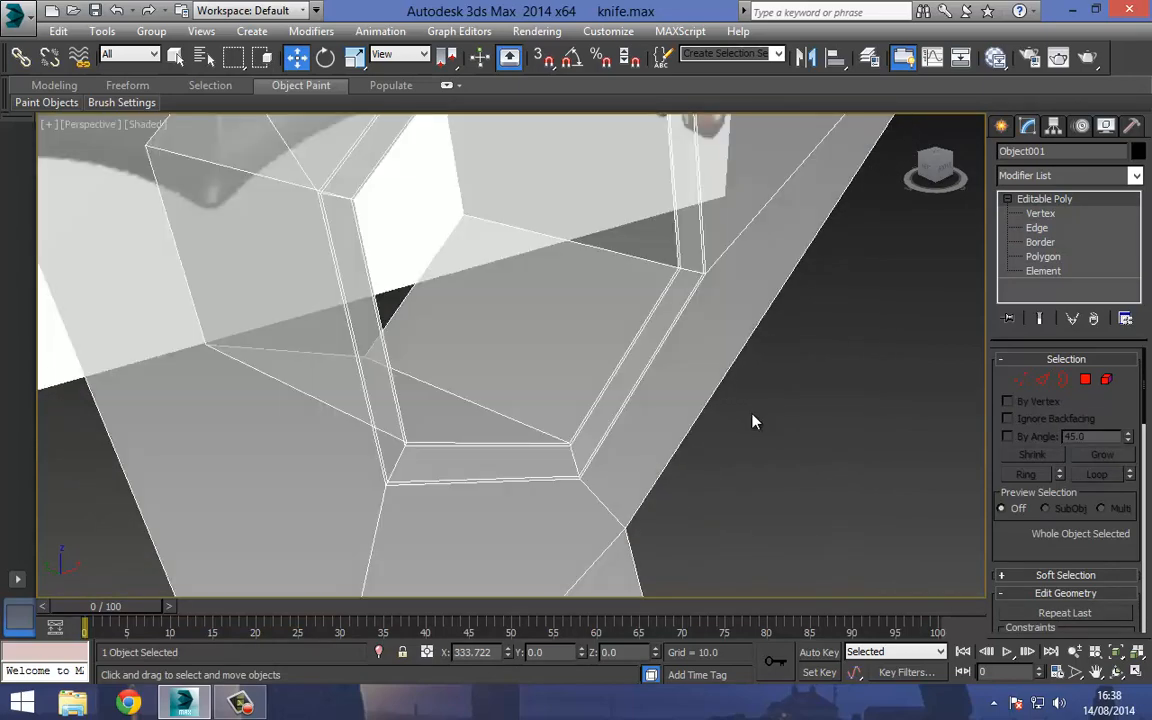
pyautogui.hotkey('alt', 'Down')
pyautogui.press('t')
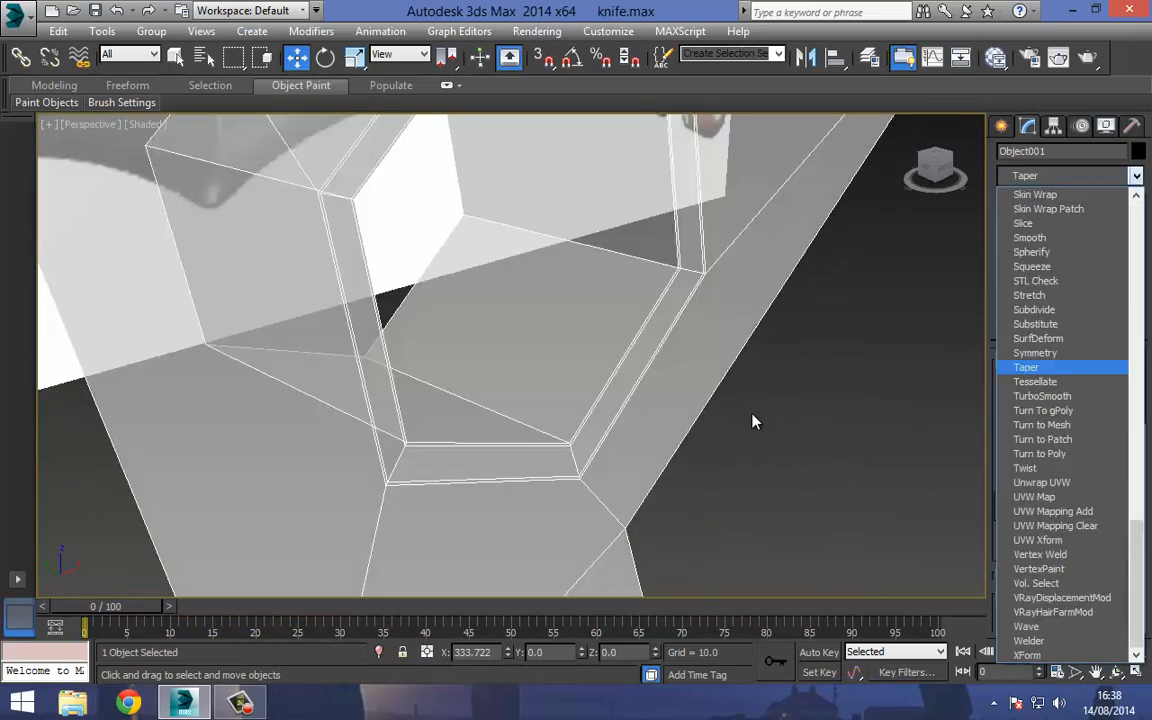
pyautogui.press('Down')
pyautogui.press('Down')
pyautogui.press('Down')
pyautogui.press('Return')
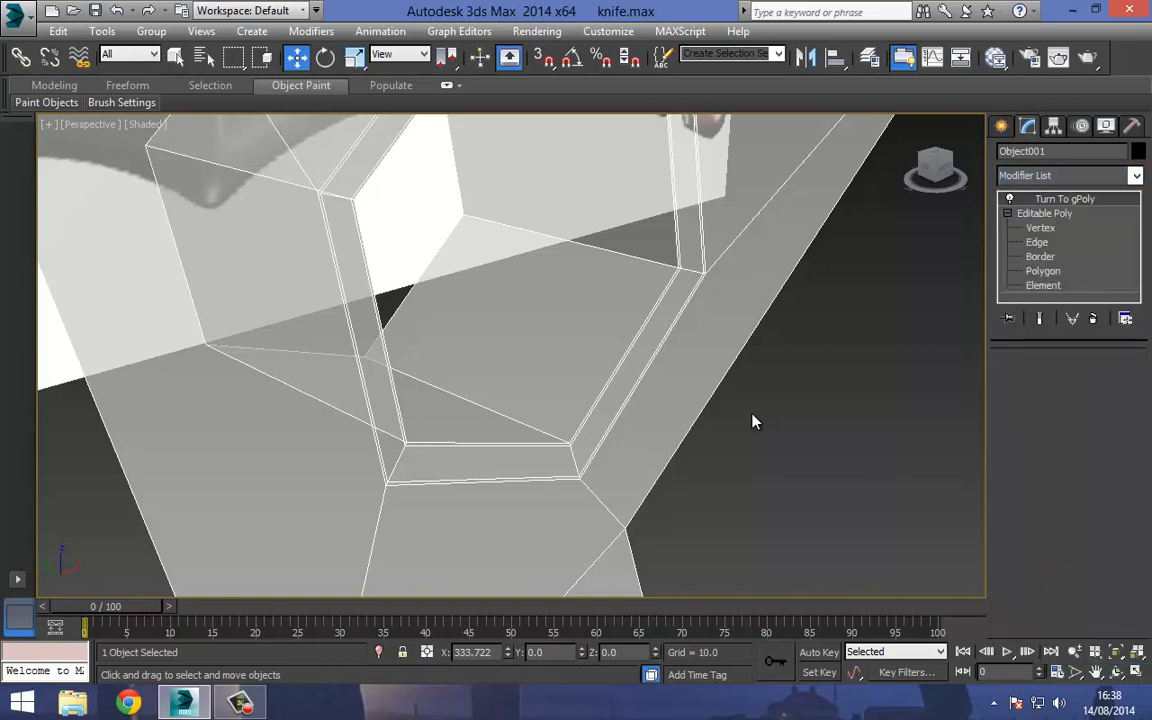
# Add a TurboSmooth modifier with 2 iterations to the panel and deselect it
pyautogui.hotkey('alt', 'Down')
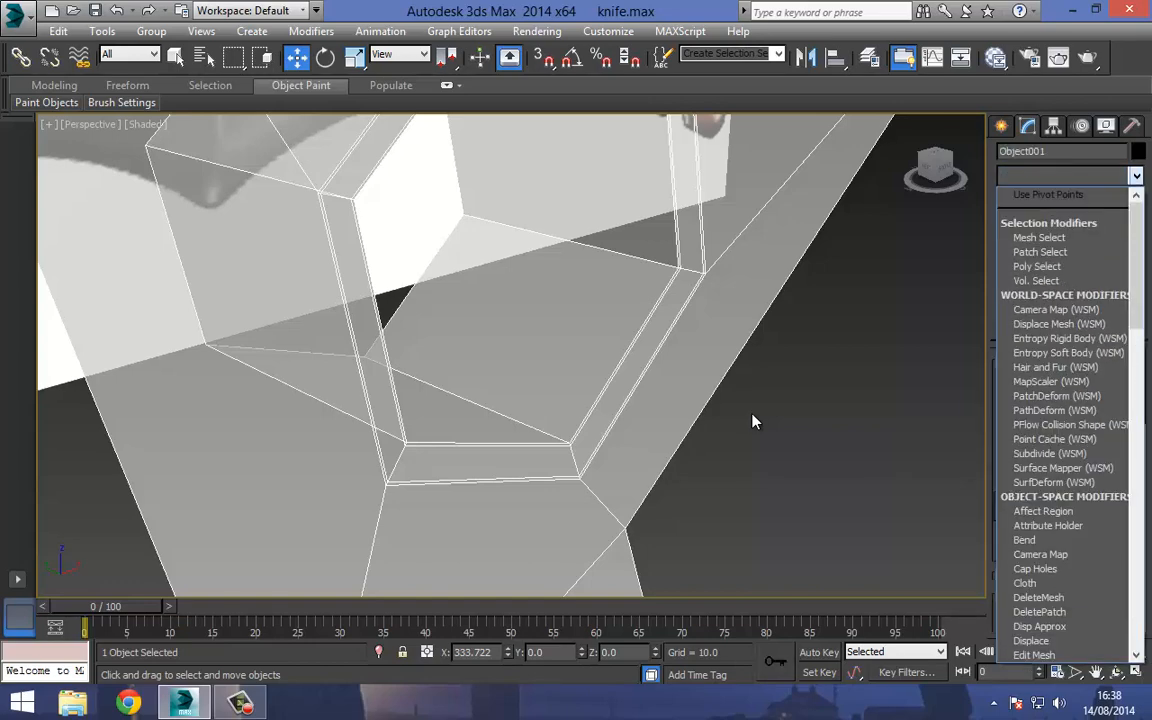
pyautogui.press('t')
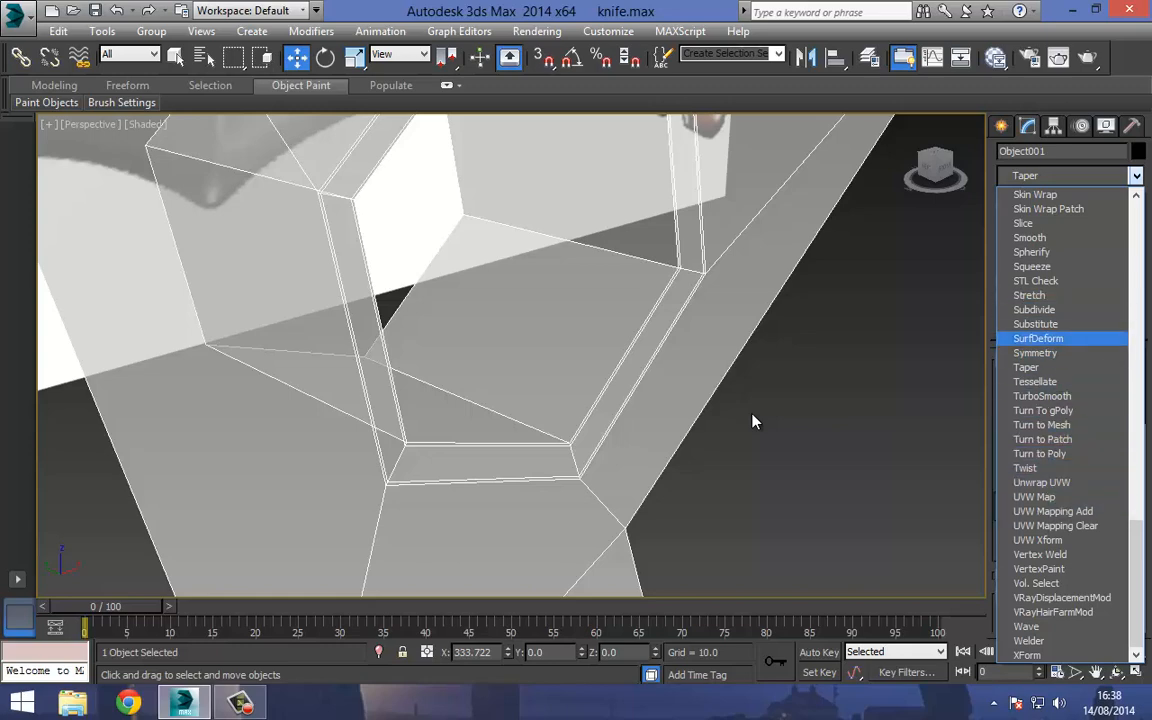
pyautogui.press('Down')
pyautogui.press('Down')
pyautogui.press('Down')
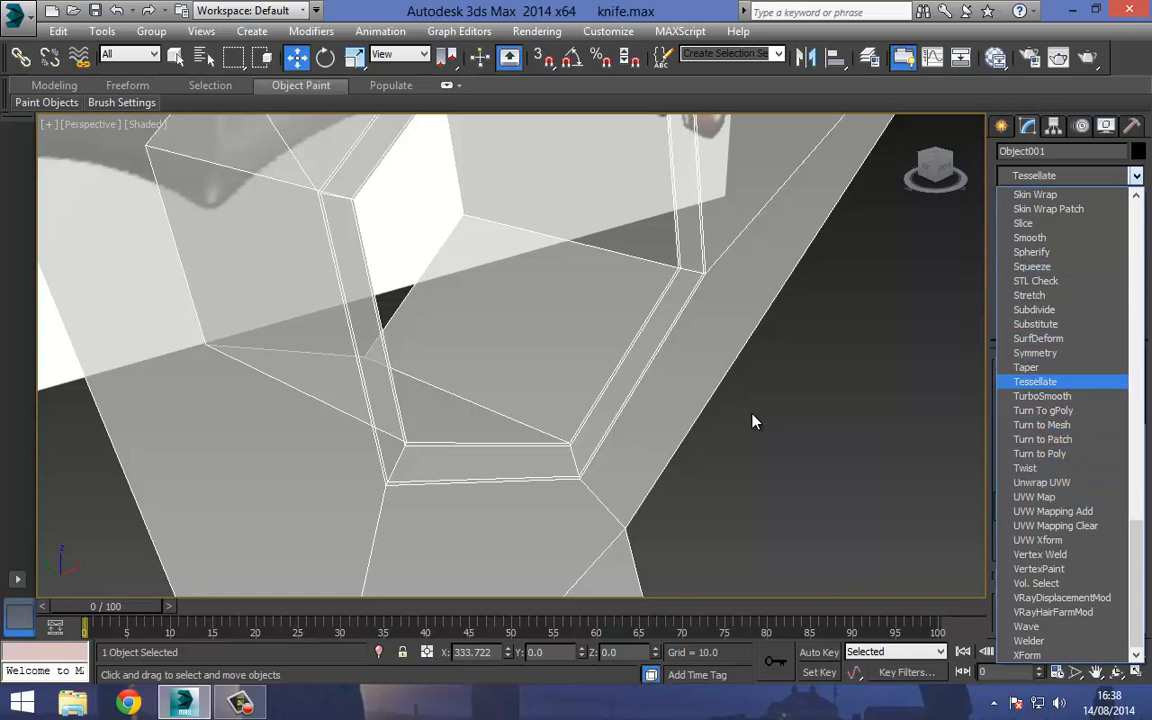
pyautogui.press('Down')
pyautogui.press('Down')
pyautogui.press('Up')
pyautogui.press('Return')
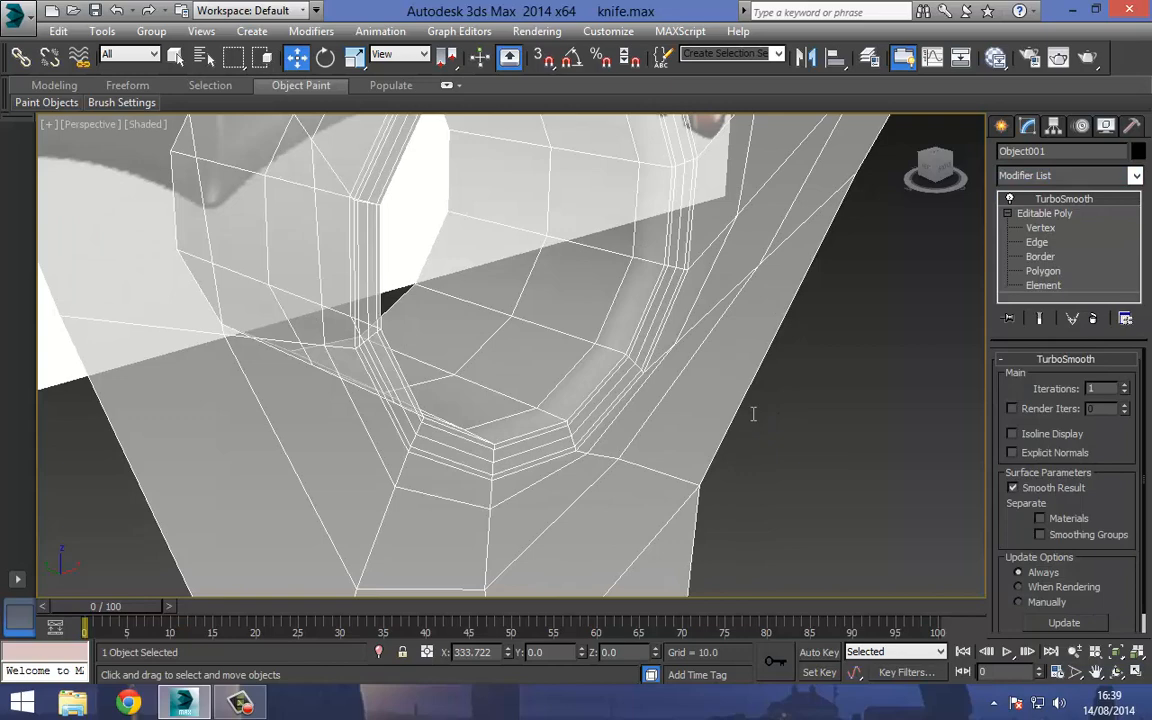
pyautogui.click(754, 422)
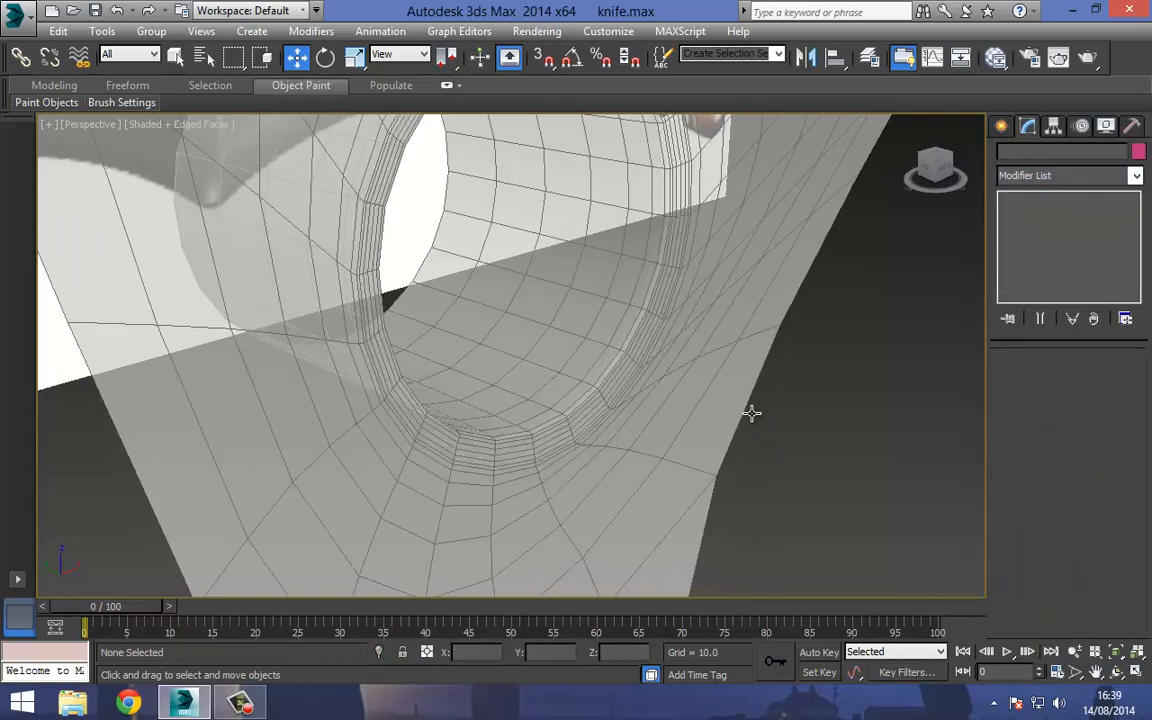
# Make the panel opaque again and compare its smoothed hole with the reference screw in the front view
pyautogui.click(752, 413)
pyautogui.hotkey('alt', 'x')
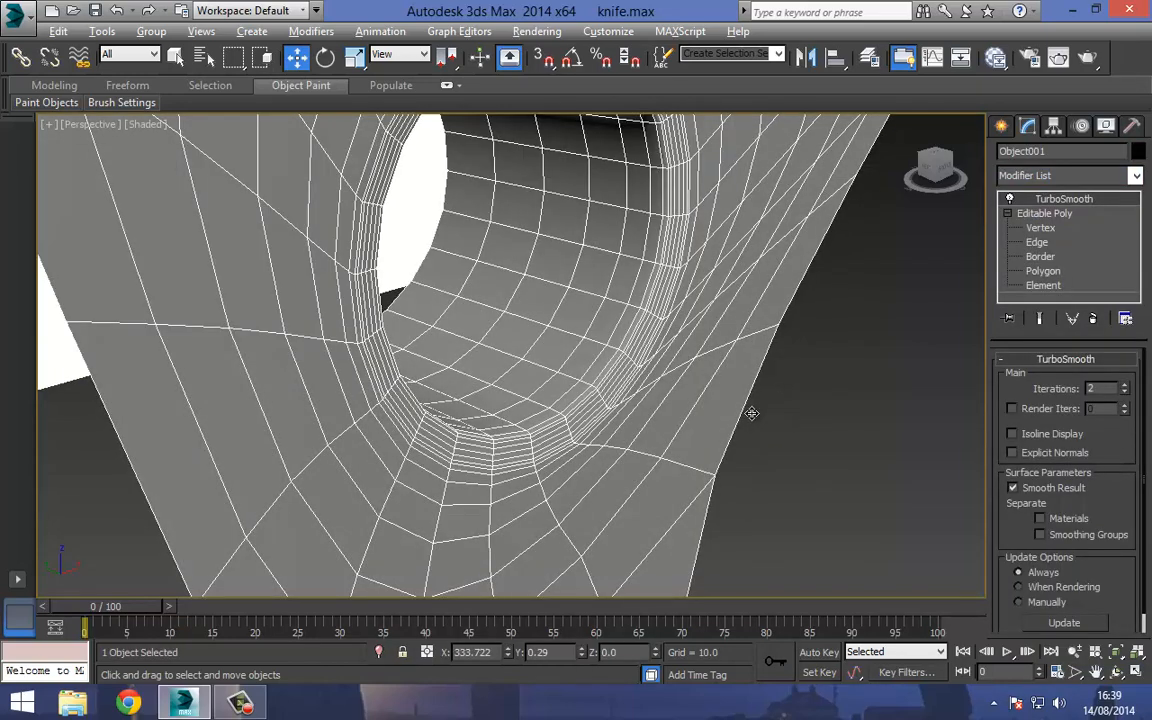
pyautogui.scroll(-3, 753, 418)
pyautogui.click(755, 421)
pyautogui.scroll(-4, 754, 420)
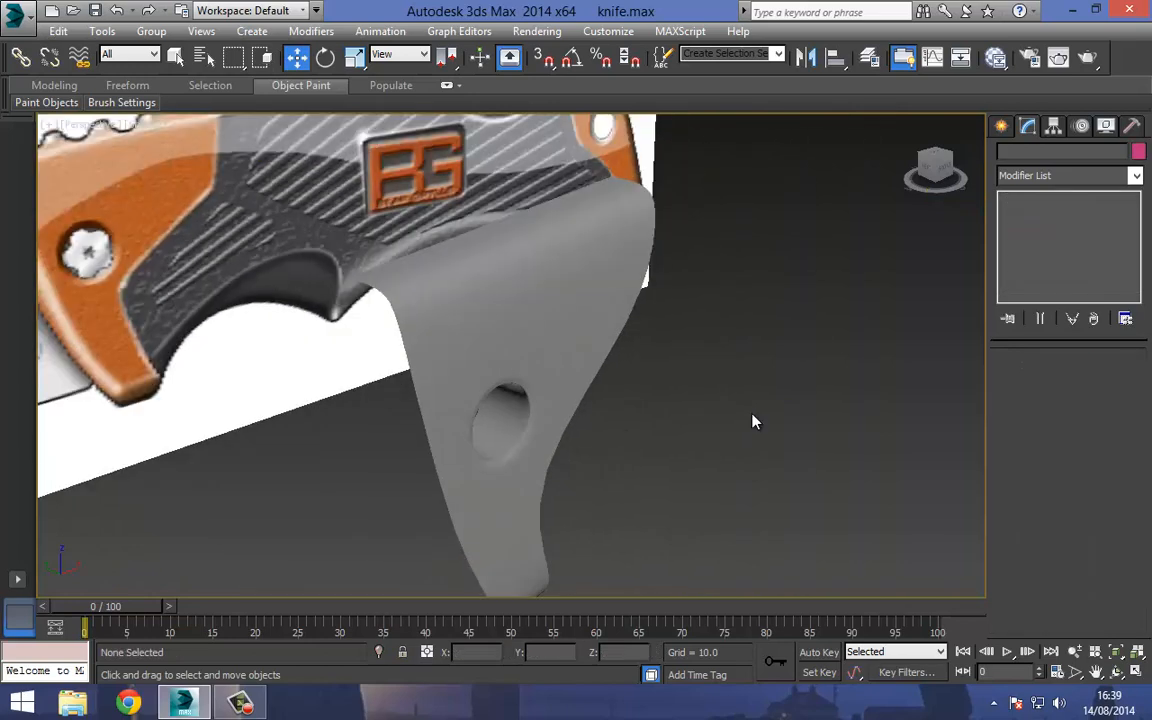
pyautogui.scroll(8, 753, 416)
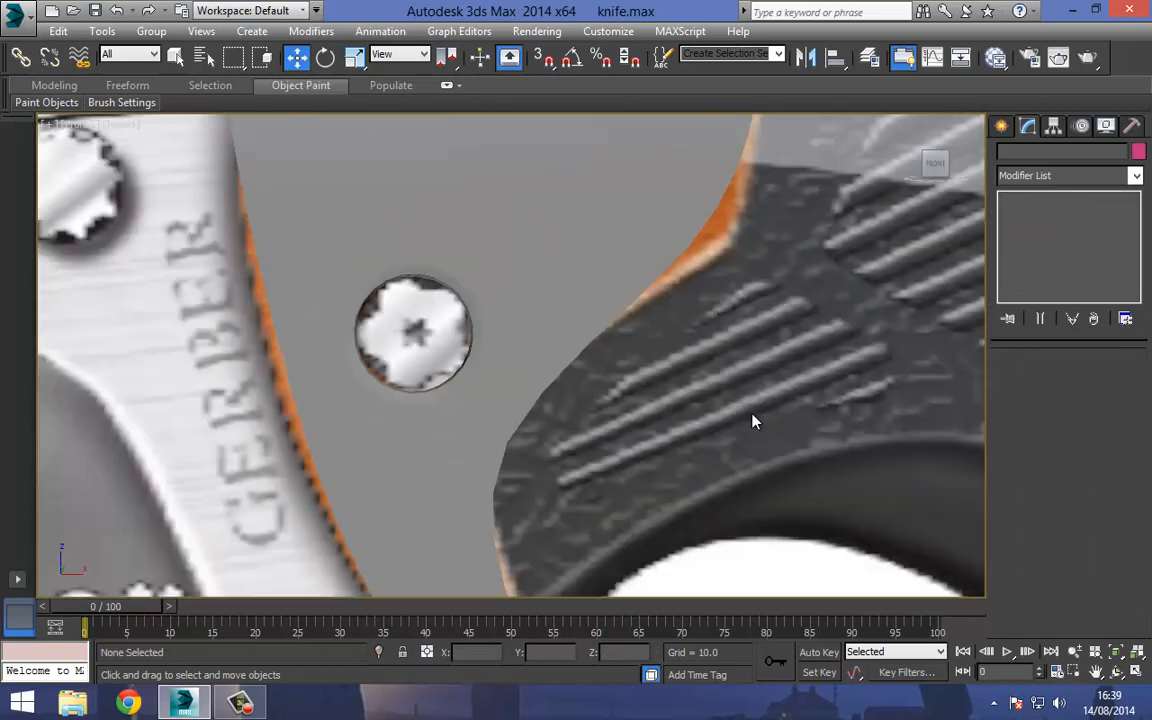
pyautogui.moveTo(752, 413); pyautogui.dragTo(792, 488, button='middle')
# Select the front panel and isolate the three edges running along its rear side in the base mesh
pyautogui.click(752, 413)
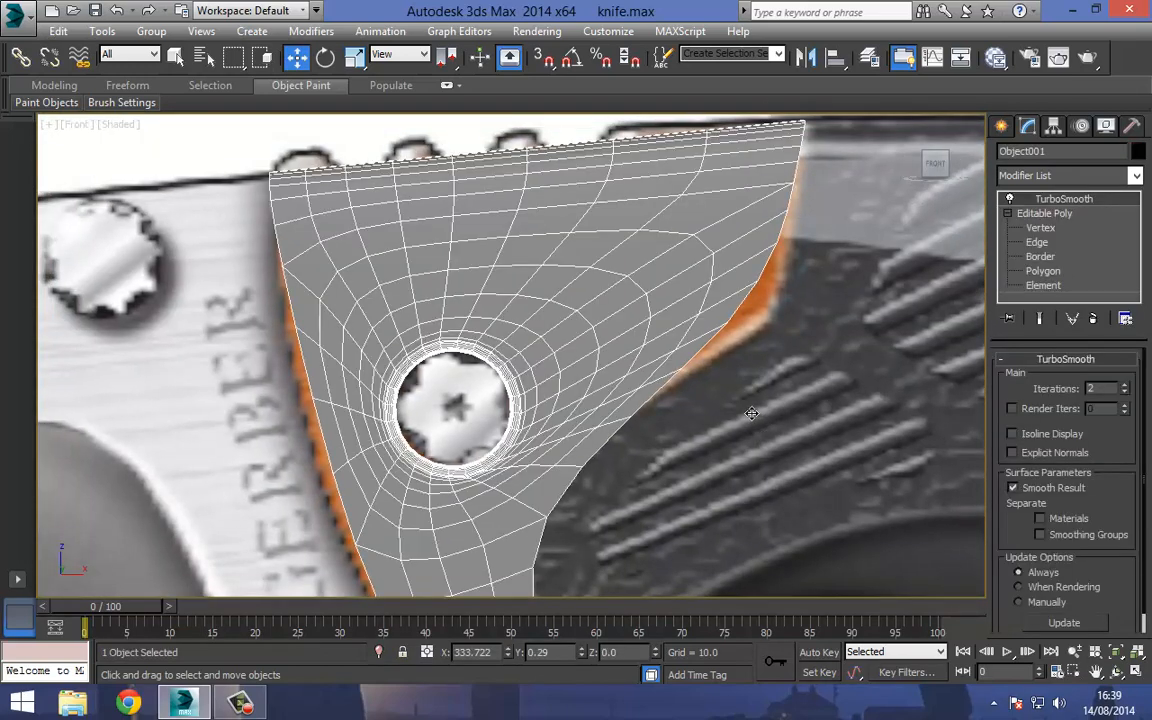
pyautogui.press('5')
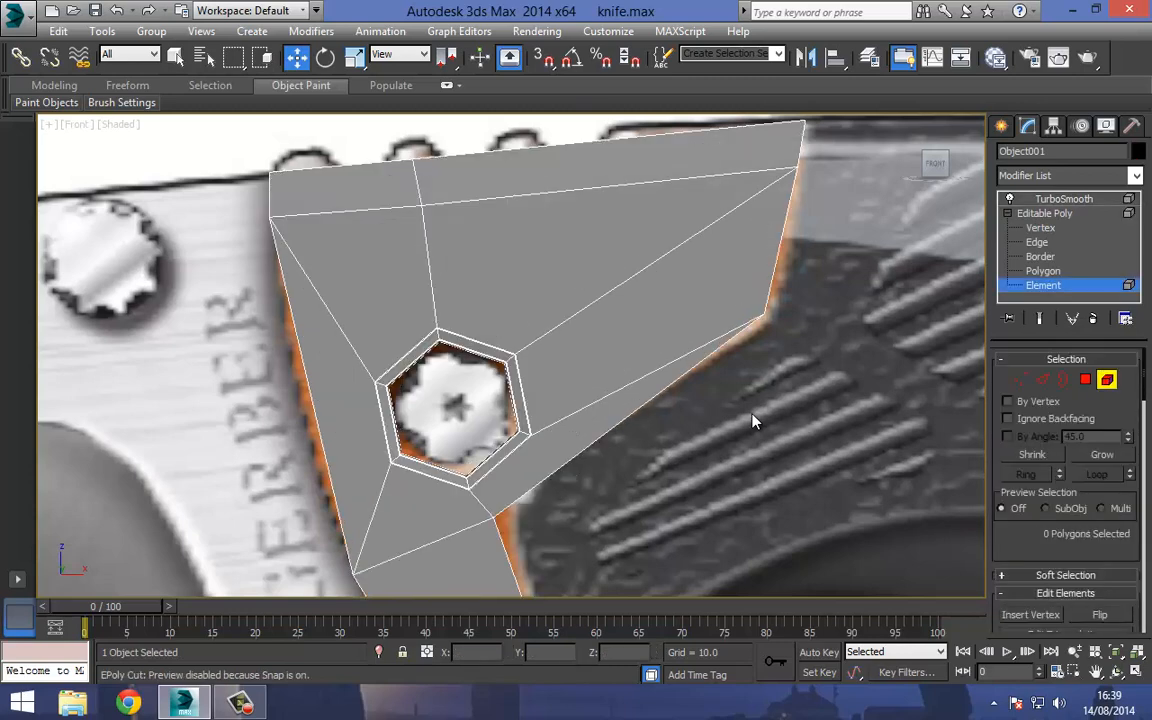
pyautogui.press('2')
pyautogui.scroll(5, 752, 420)
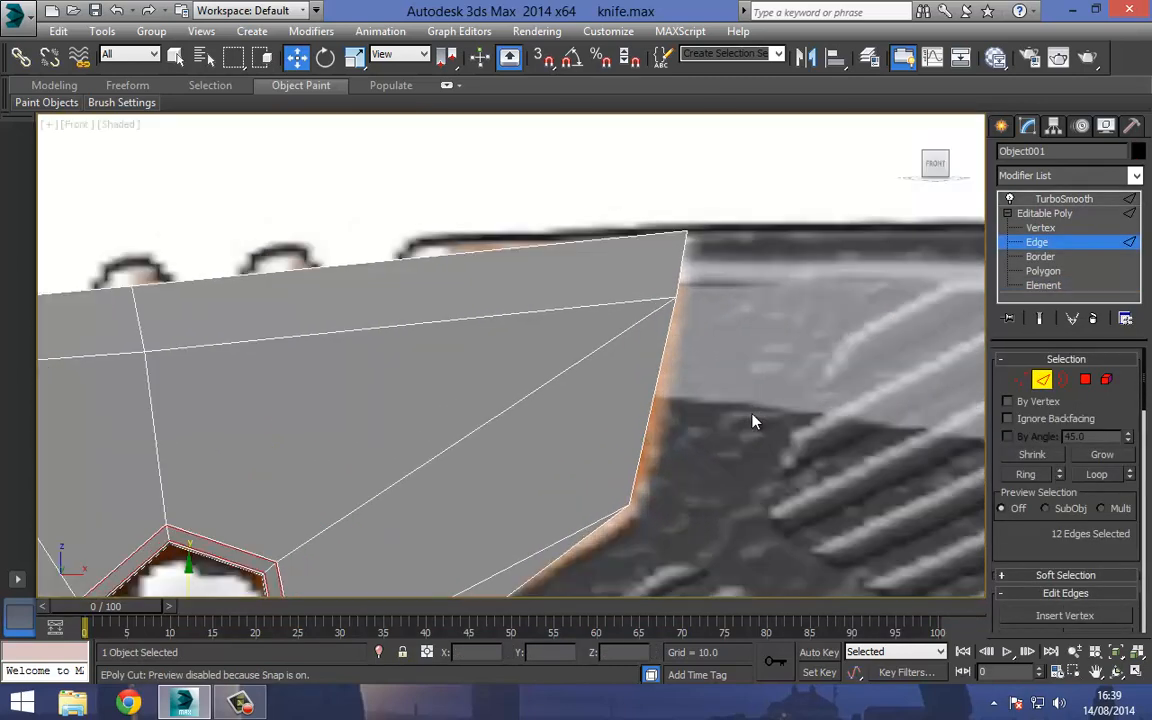
pyautogui.click(751, 413)
pyautogui.scroll(-3, 752, 420)
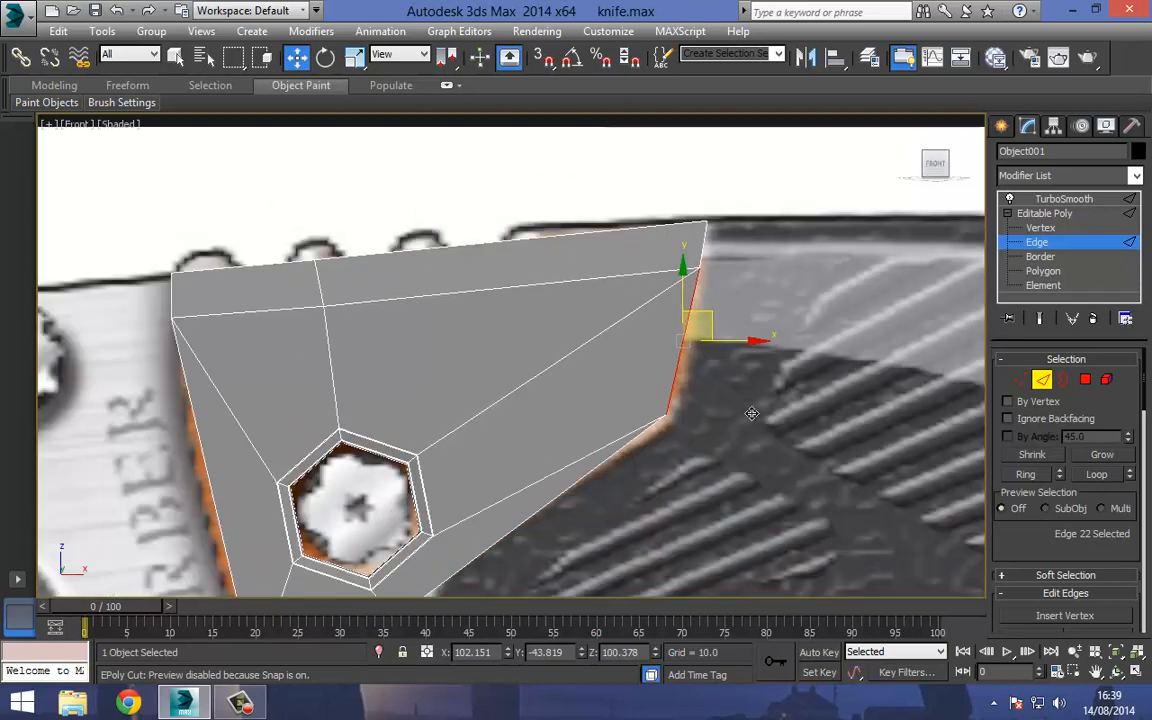
pyautogui.scroll(3, 752, 419)
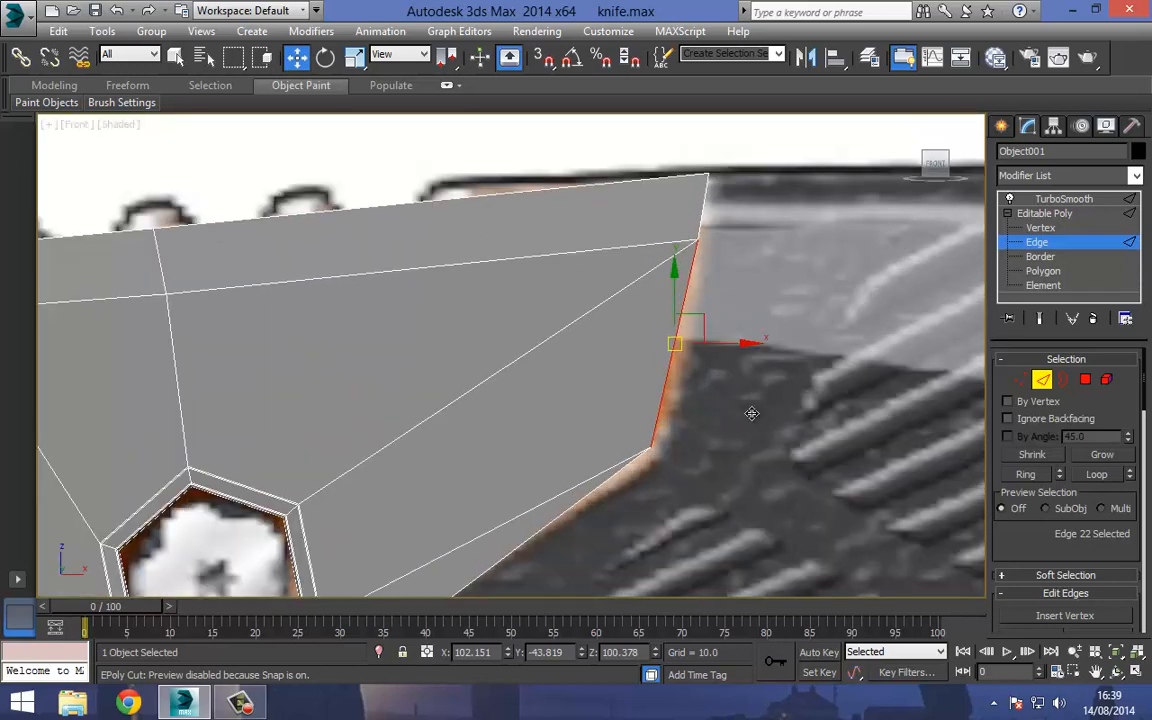
pyautogui.hotkey('alt', 'l')
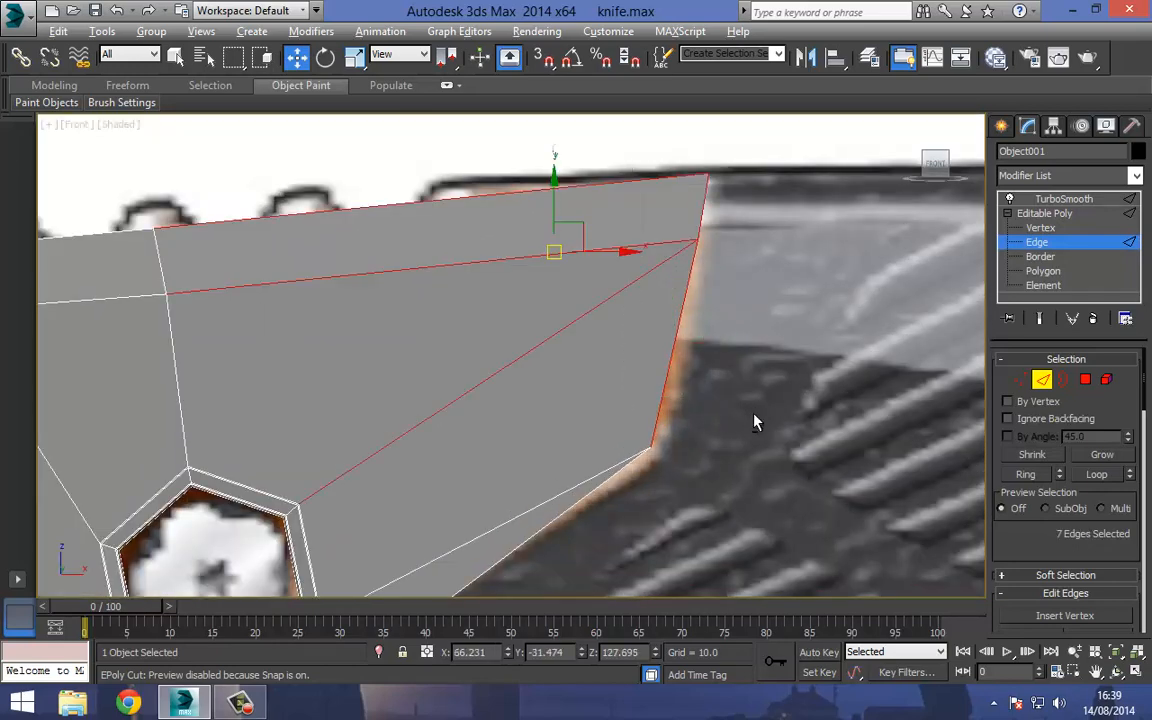
pyautogui.keyDown('alt'); pyautogui.moveTo(555, 145); pyautogui.dragTo(591, 375); pyautogui.keyUp('alt')
# Extend the three rear edges outward by about 1.2 units into a thin strip and shift that strip slightly inward
pyautogui.scroll(3, 754, 419)
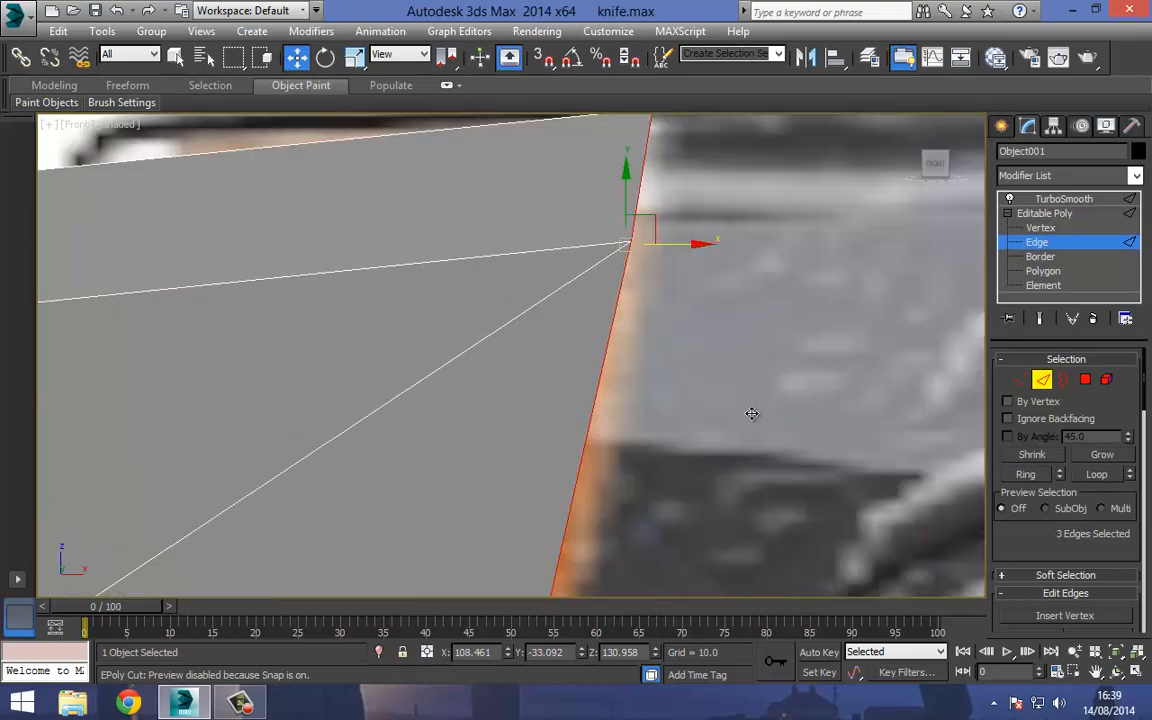
pyautogui.keyDown('shift'); pyautogui.moveTo(752, 414); pyautogui.dragTo(753, 419); pyautogui.keyUp('shift')
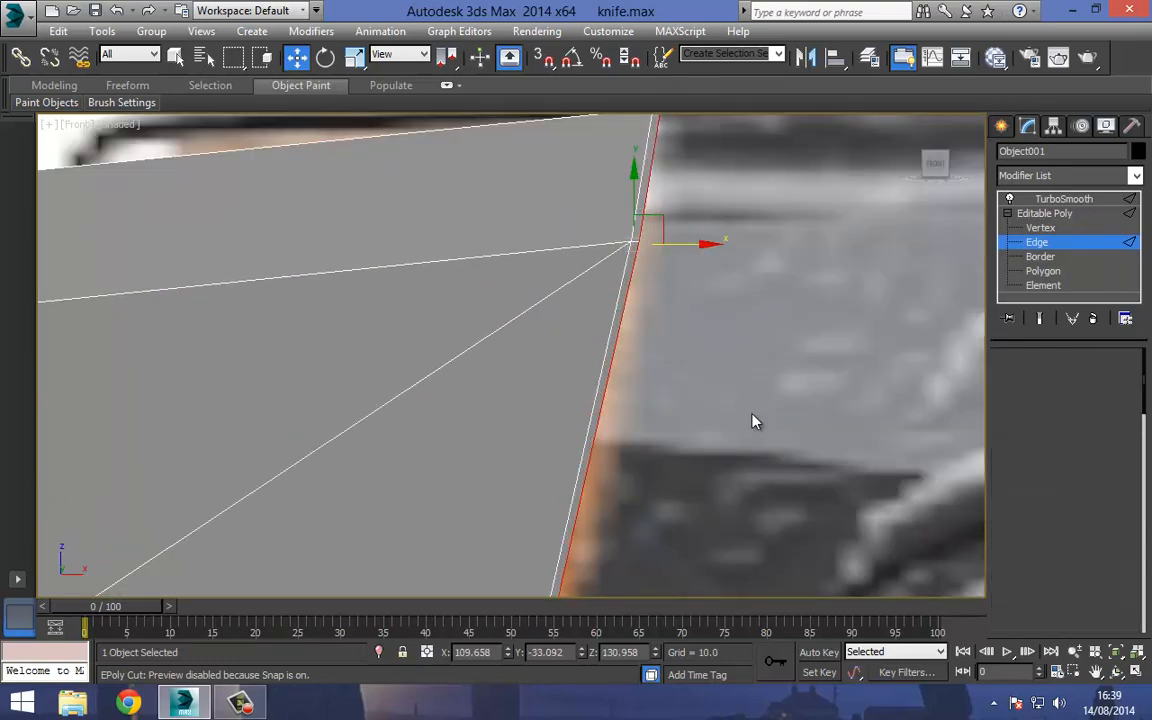
pyautogui.press('4')
pyautogui.scroll(-3, 754, 421)
pyautogui.moveTo(752, 414); pyautogui.dragTo(744, 414)
pyautogui.click(754, 421)
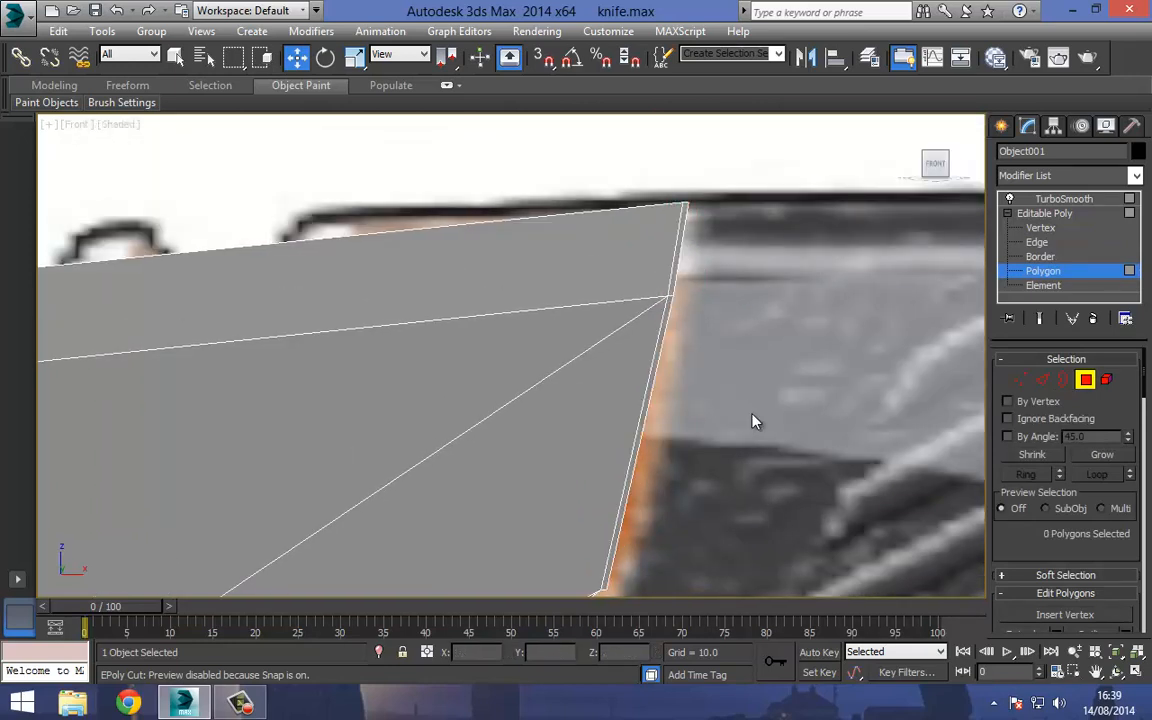
pyautogui.press('2')
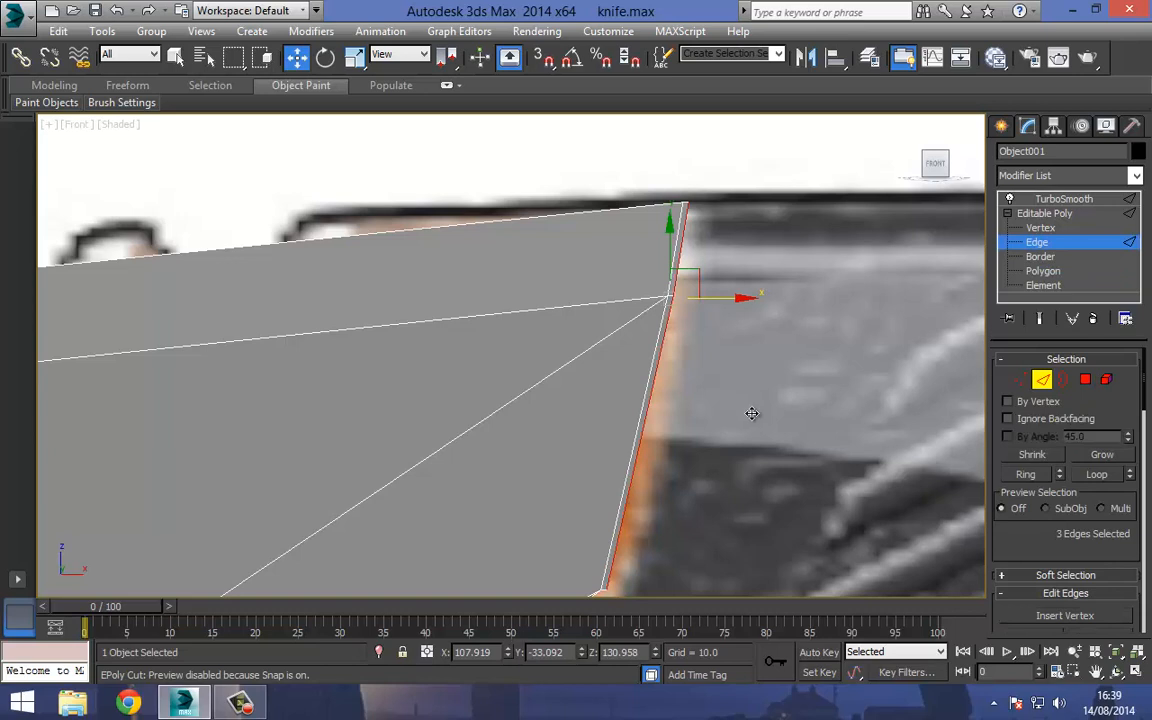
pyautogui.keyDown('shift'); pyautogui.moveTo(740, 298); pyautogui.dragTo(876, 298); pyautogui.keyUp('shift')
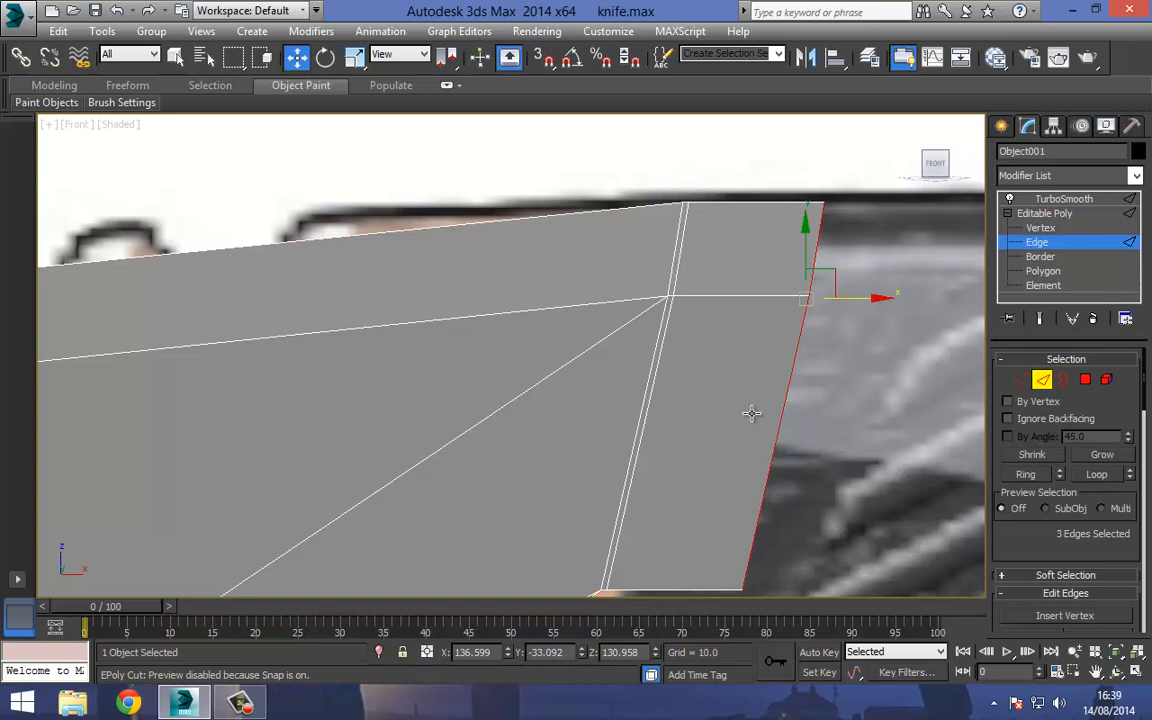
pyautogui.moveTo(751, 411); pyautogui.dragTo(751, 413, button='middle')
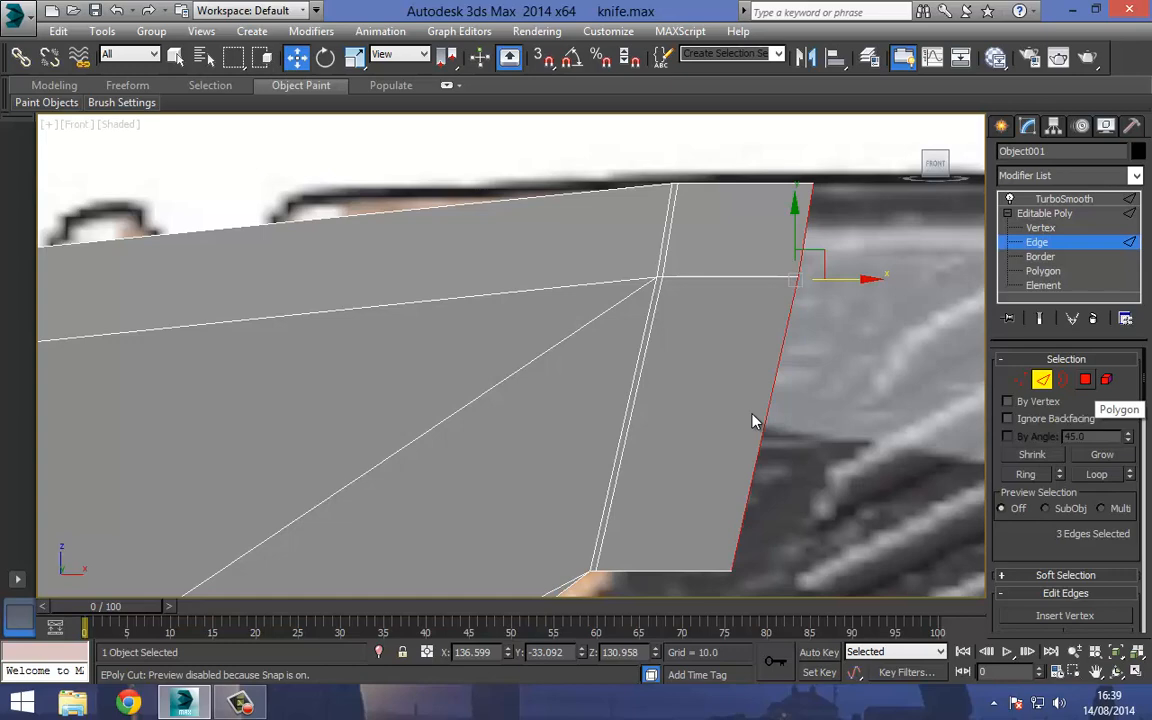
pyautogui.press('4')
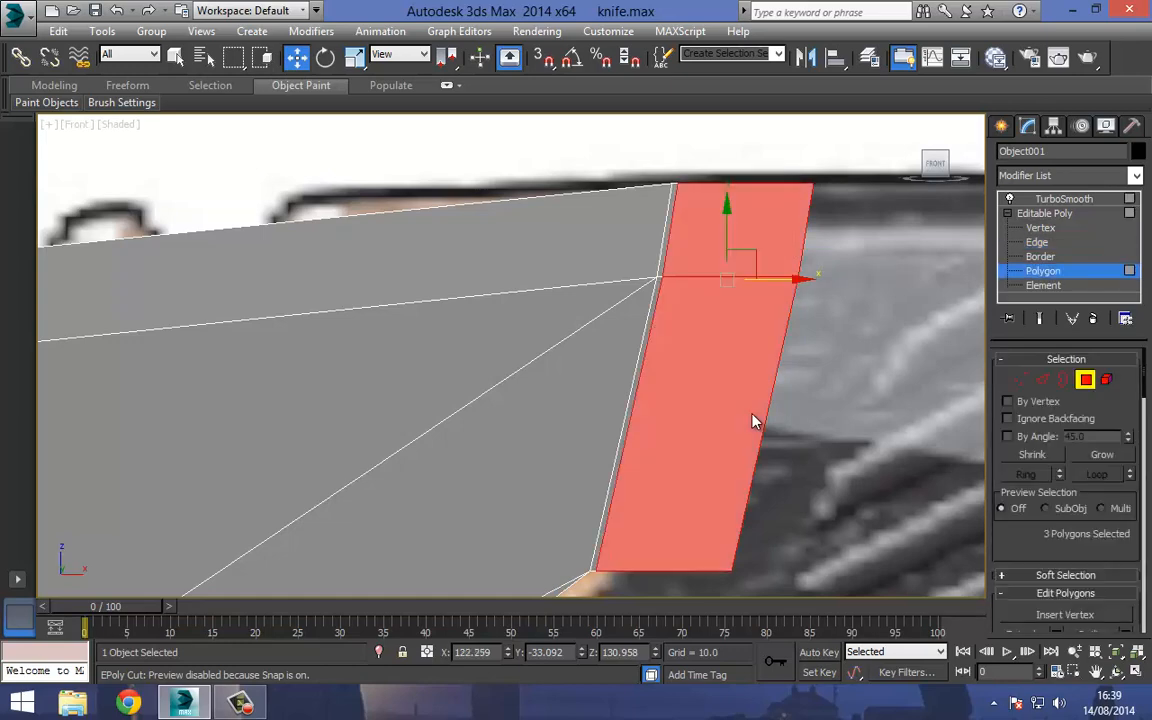
pyautogui.press('Delete')
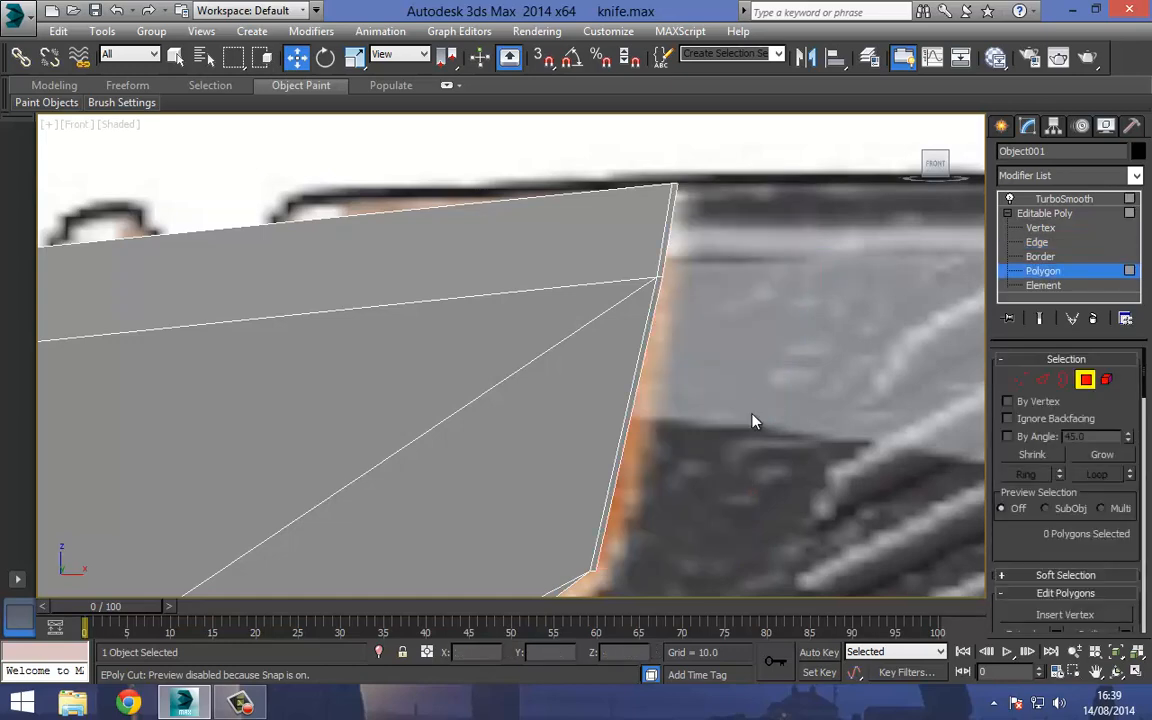
# Check the panel's smoothing around the hole, and select the two long side edges of its lower leg in the base mesh
pyautogui.moveTo(753, 418); pyautogui.dragTo(754, 421, button='middle')
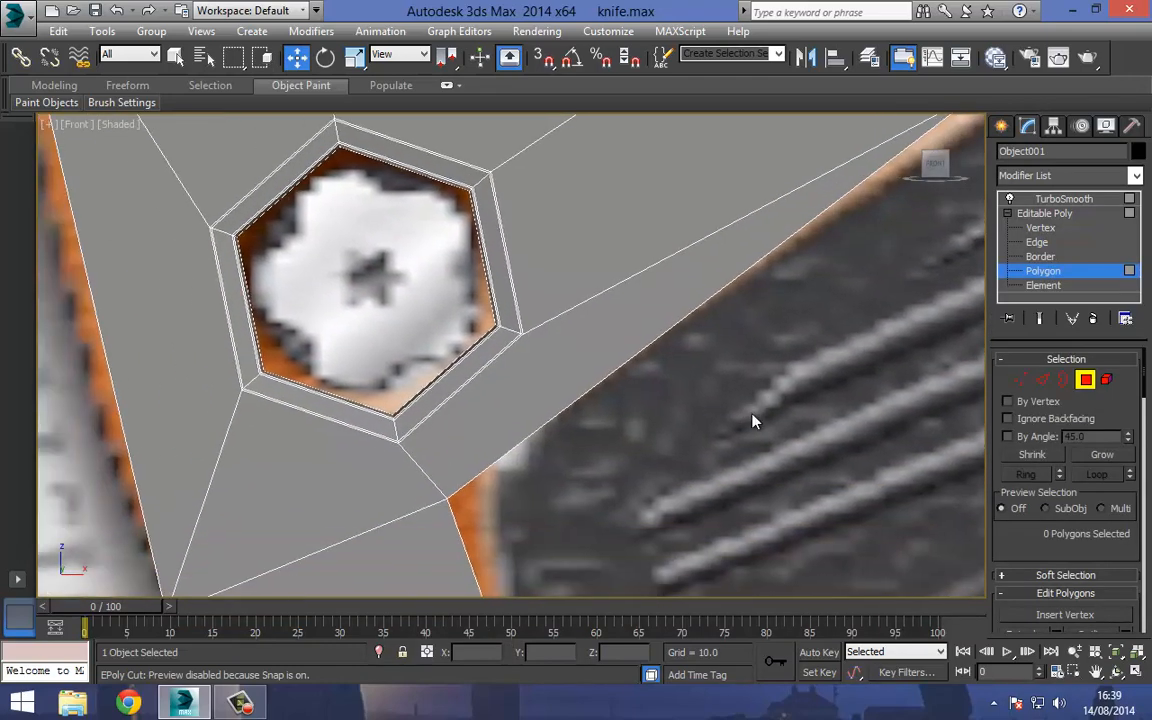
pyautogui.press('4')
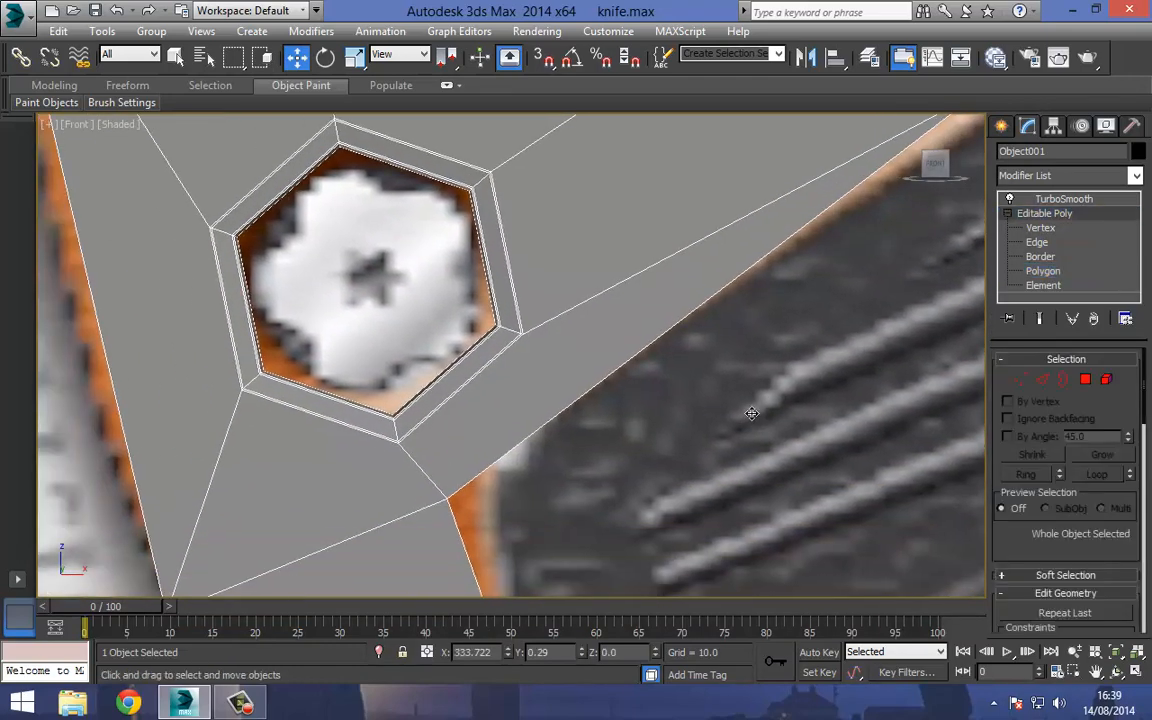
pyautogui.press('pageup')
pyautogui.scroll(5, 751, 413)
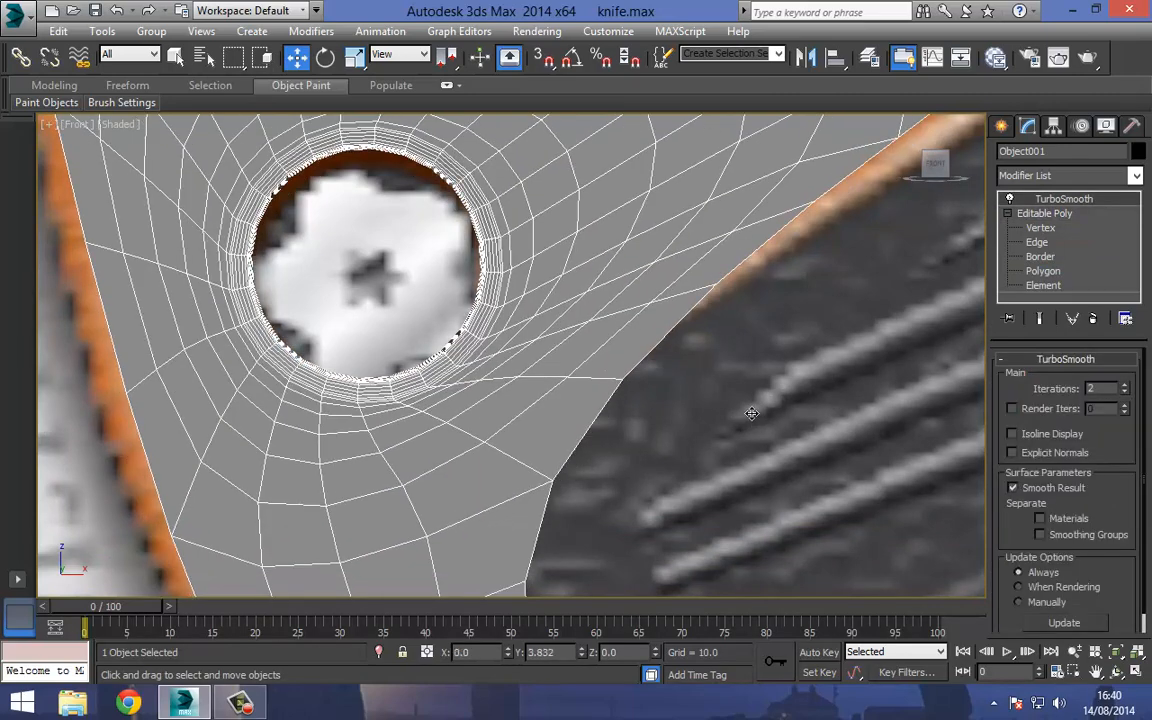
pyautogui.hotkey('shift', 'z')
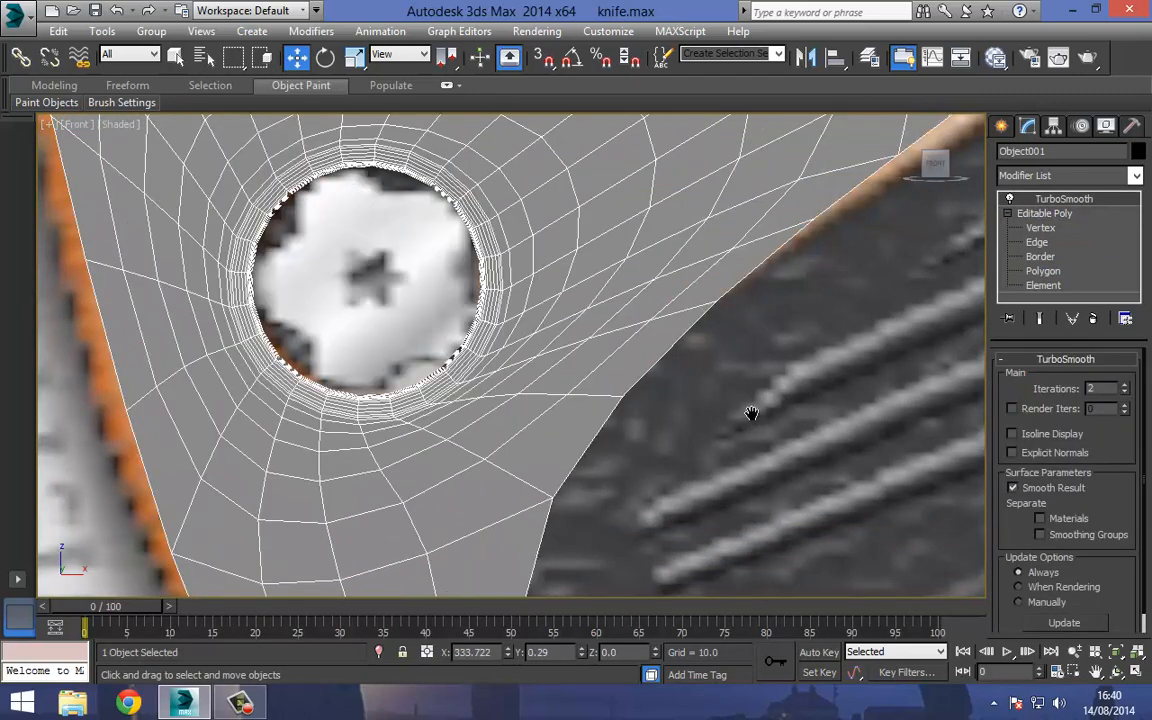
pyautogui.hotkey('shift', 'z')
pyautogui.press('pagedown')
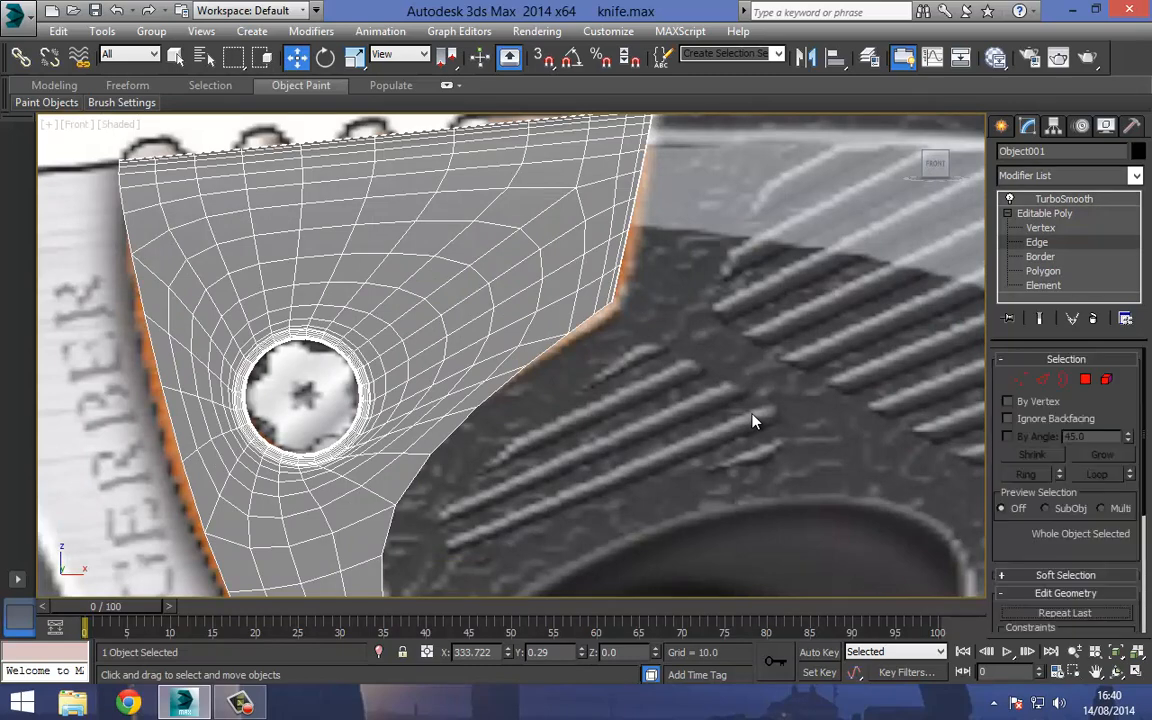
pyautogui.press('2')
pyautogui.moveTo(752, 413); pyautogui.dragTo(845, 291, button='middle')
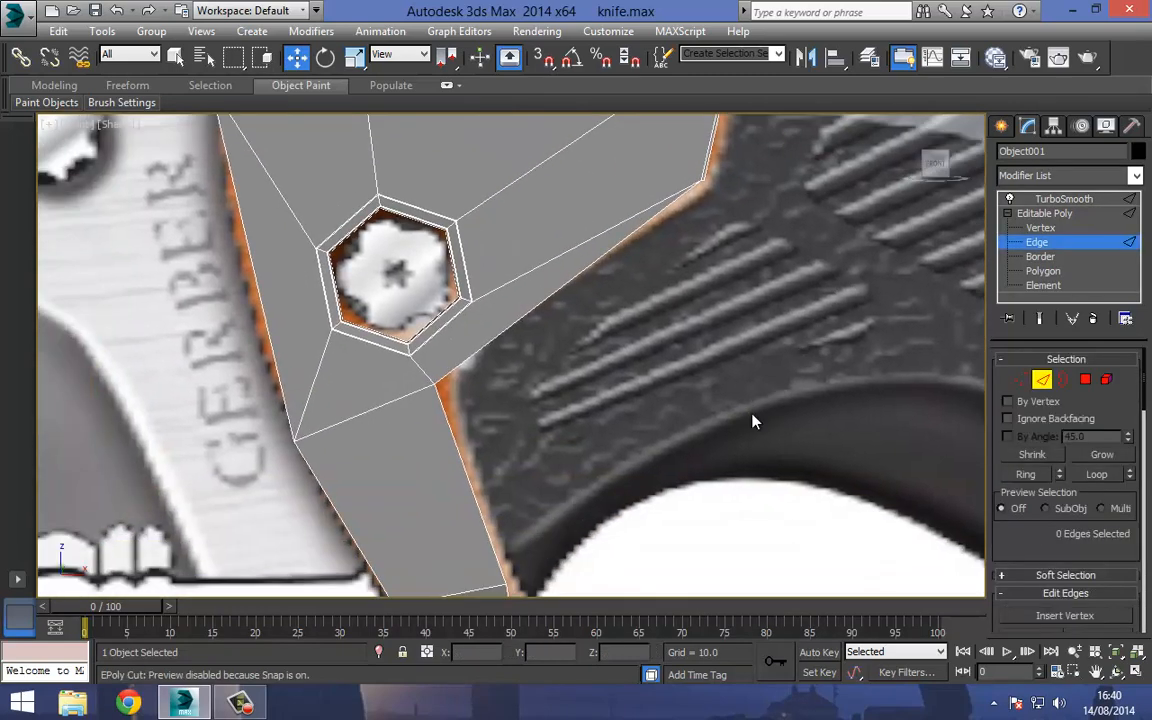
pyautogui.moveTo(322, 453); pyautogui.dragTo(500, 494)
pyautogui.keyDown('ctrl'); pyautogui.moveTo(264, 487); pyautogui.dragTo(373, 518); pyautogui.keyUp('ctrl')
pyautogui.moveTo(373, 518); pyautogui.dragTo(458, 441, button='middle')
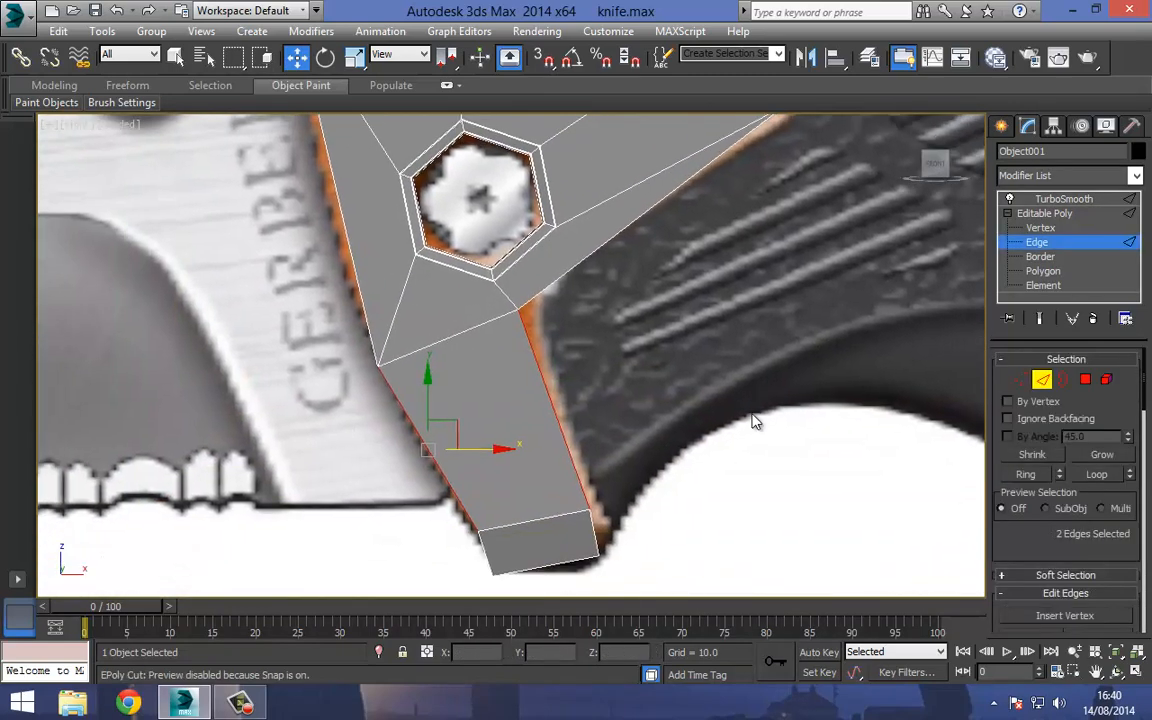
# Connect the lower leg's two side edges with 1 segment, pinch 0 and slide -93
pyautogui.rightClick(460, 357)
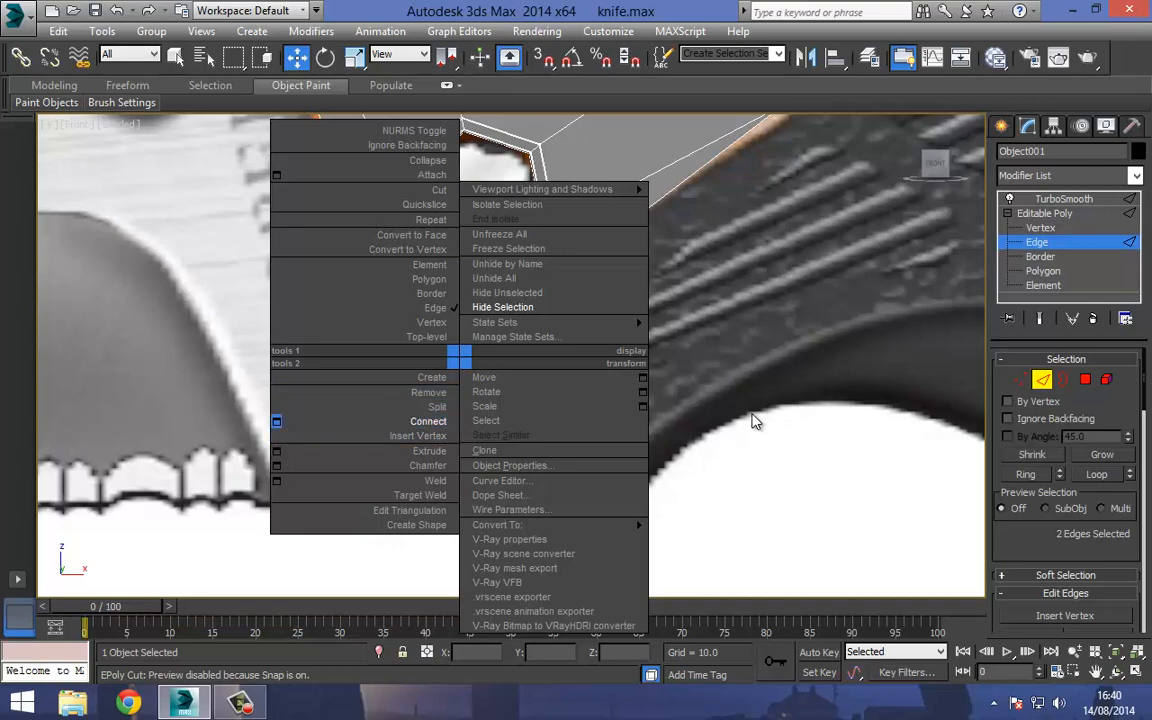
pyautogui.click(755, 421)
pyautogui.press('Up')
pyautogui.press('Up')
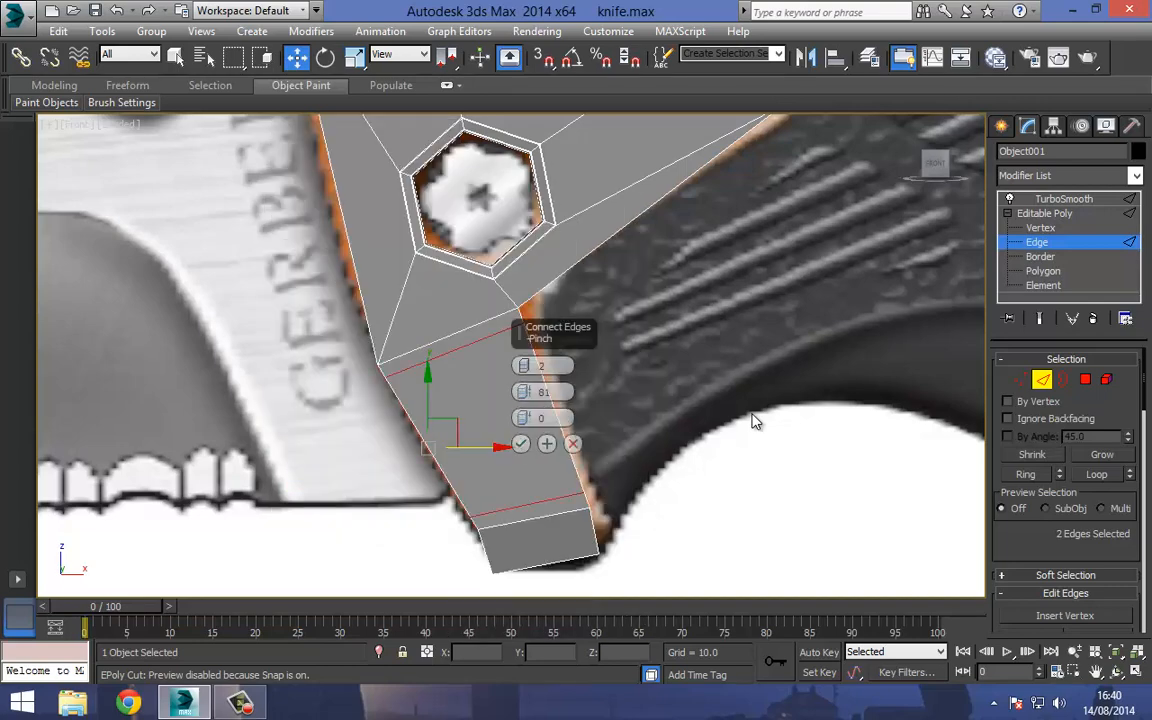
pyautogui.press('Left')
pyautogui.press('Down')
pyautogui.press('Down')
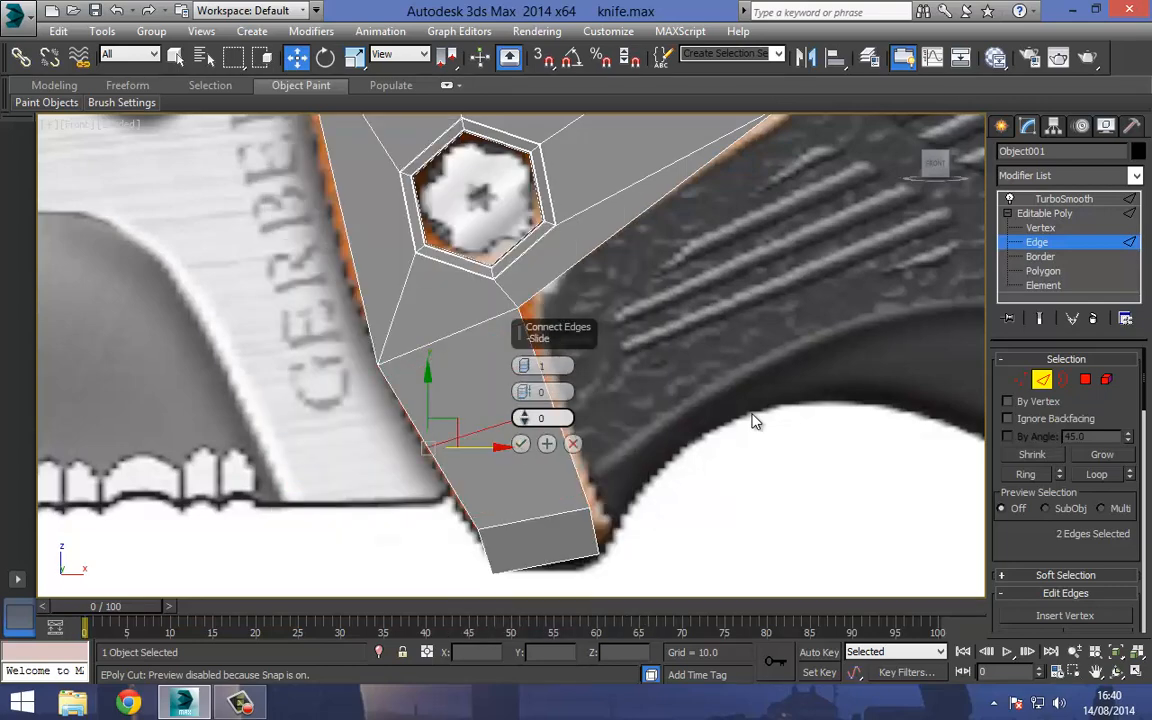
pyautogui.press('Left')
pyautogui.press('Left')
pyautogui.press('Left')
pyautogui.press('Left')
pyautogui.press('Left')
pyautogui.press('Left')
pyautogui.press('Left')
pyautogui.press('Left')
pyautogui.press('Left')
pyautogui.press('Left')
pyautogui.press('Left')
pyautogui.press('Left')
pyautogui.press('Left')
pyautogui.press('Left')
pyautogui.press('Left')
pyautogui.press('Left')
pyautogui.press('Left')
pyautogui.press('Left')
pyautogui.press('Left')
pyautogui.press('Left')
pyautogui.press('Left')
pyautogui.press('Left')
pyautogui.press('Left')
pyautogui.press('Left')
pyautogui.press('Left')
pyautogui.press('Left')
pyautogui.press('Left')
pyautogui.press('Left')
pyautogui.press('Left')
pyautogui.press('Left')
pyautogui.press('Left')
pyautogui.press('Left')
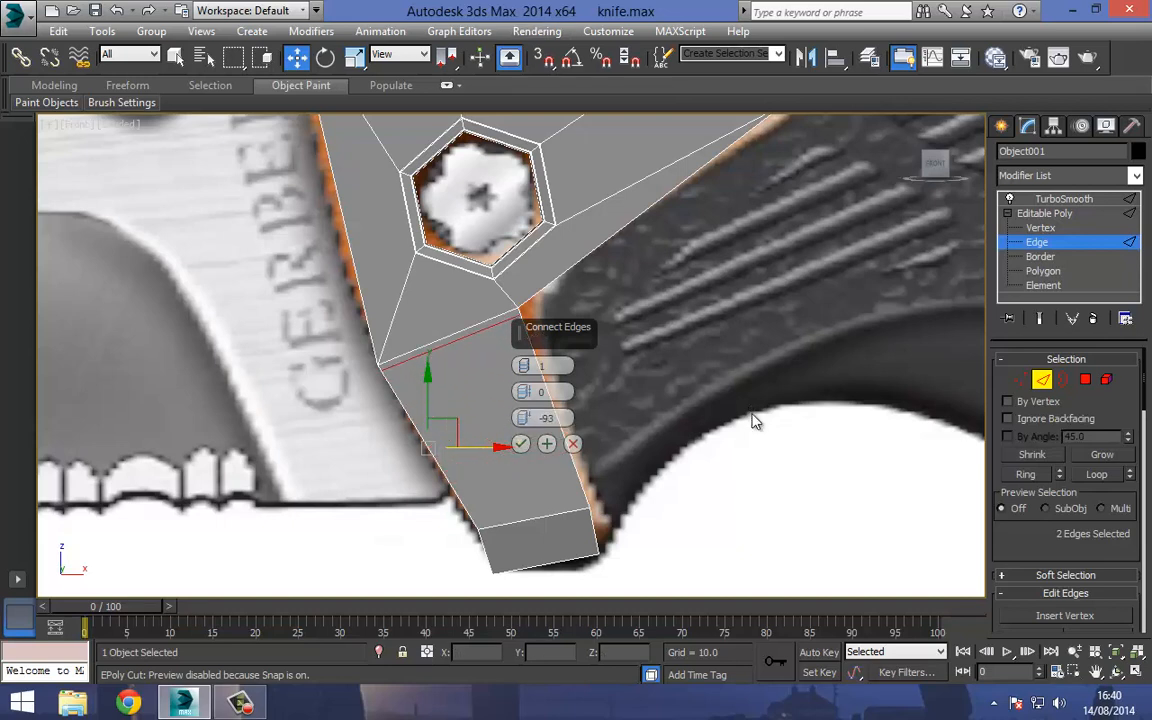
pyautogui.press('Return')
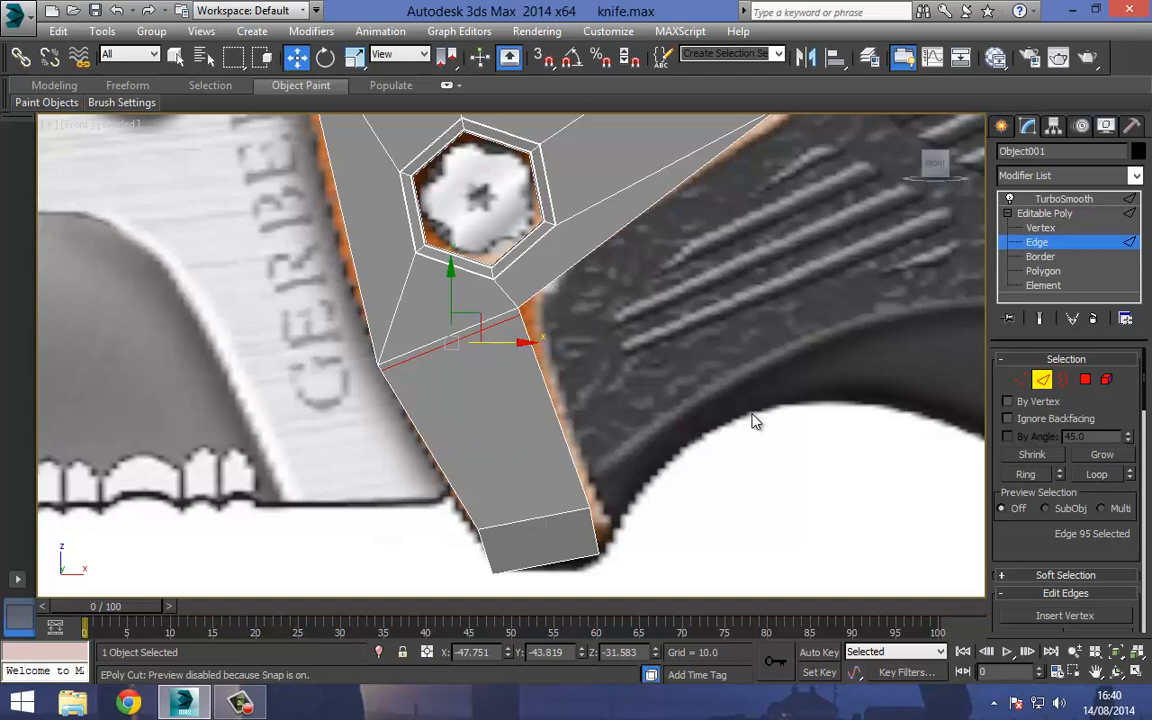
# Show the smoothed result over the editable edge cage and try moving the new support edge at the top of the lower leg
pyautogui.press('2')
pyautogui.press('Up')
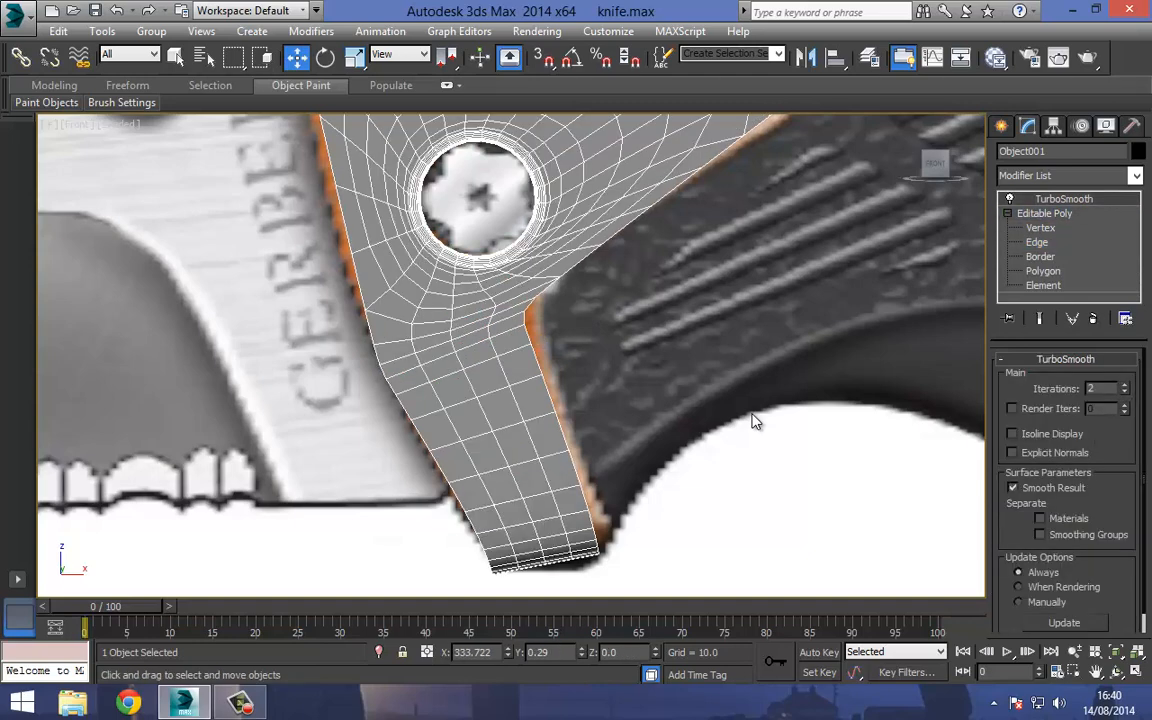
pyautogui.scroll(-2, 753, 421)
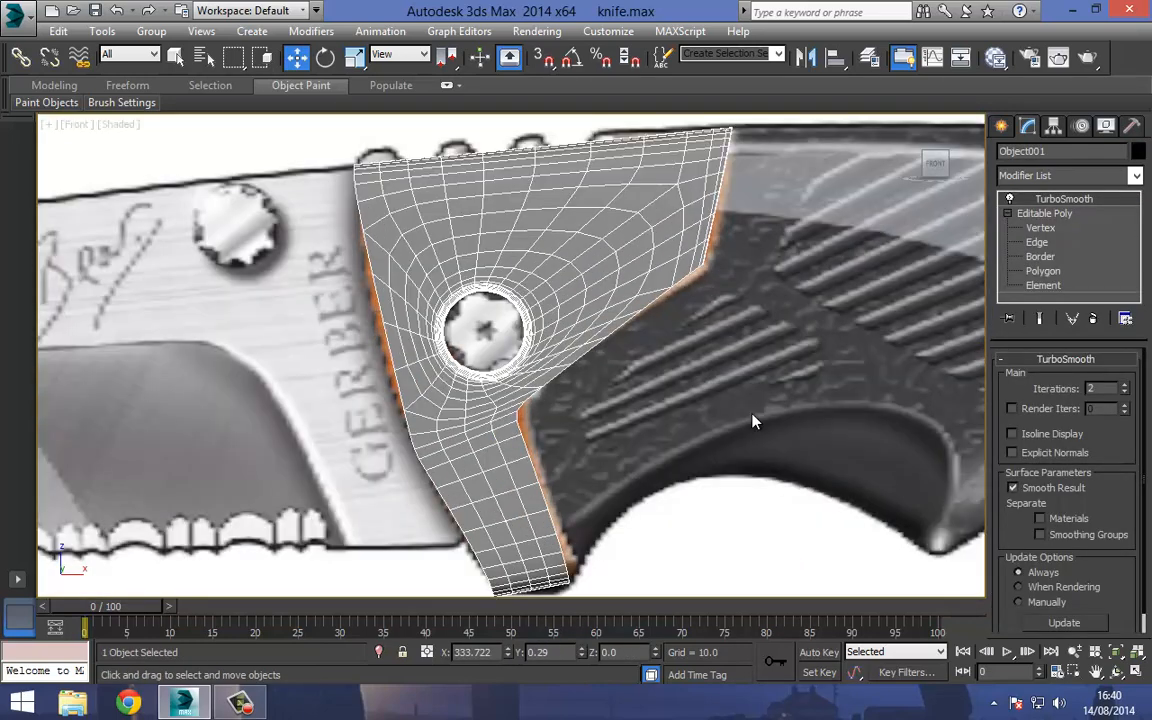
pyautogui.scroll(4, 753, 421)
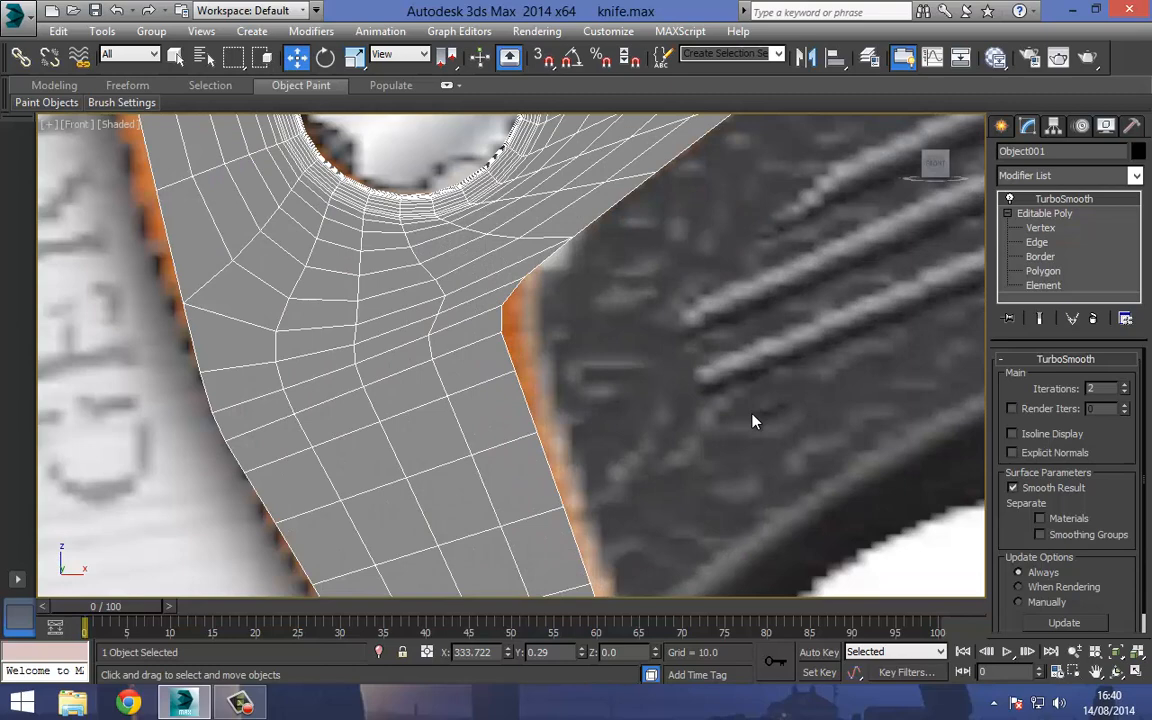
pyautogui.press('Down')
pyautogui.press('2')
pyautogui.press('1')
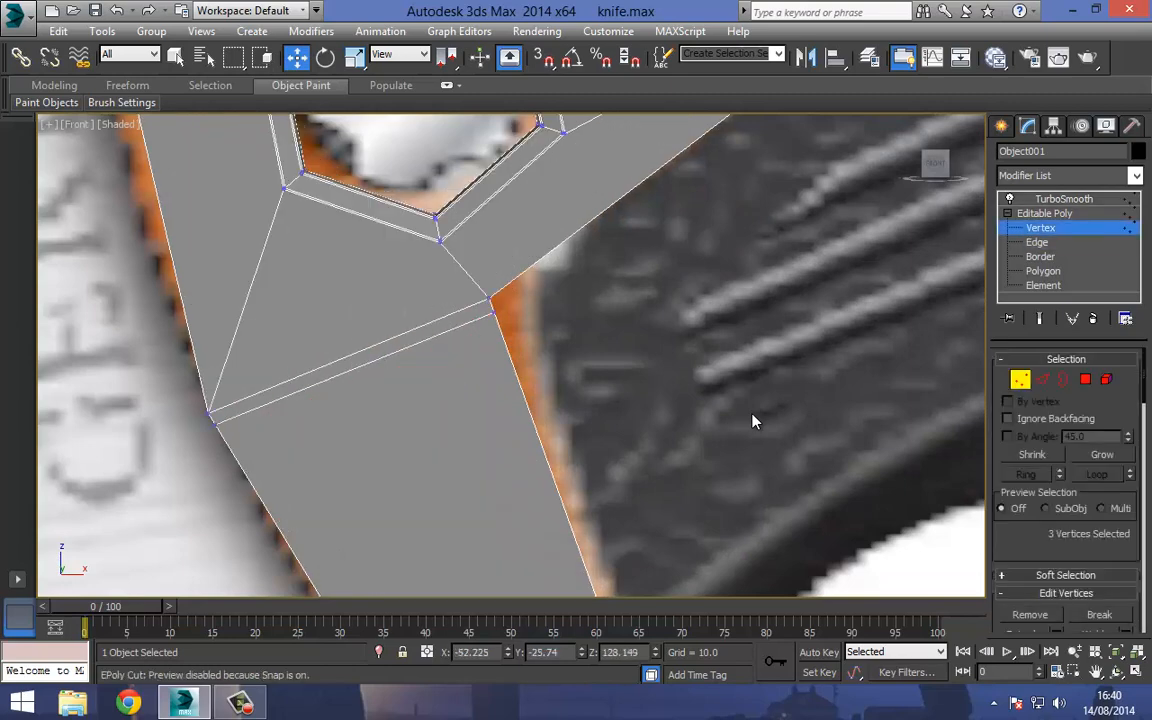
pyautogui.click(1042, 379)
pyautogui.click(1040, 318)
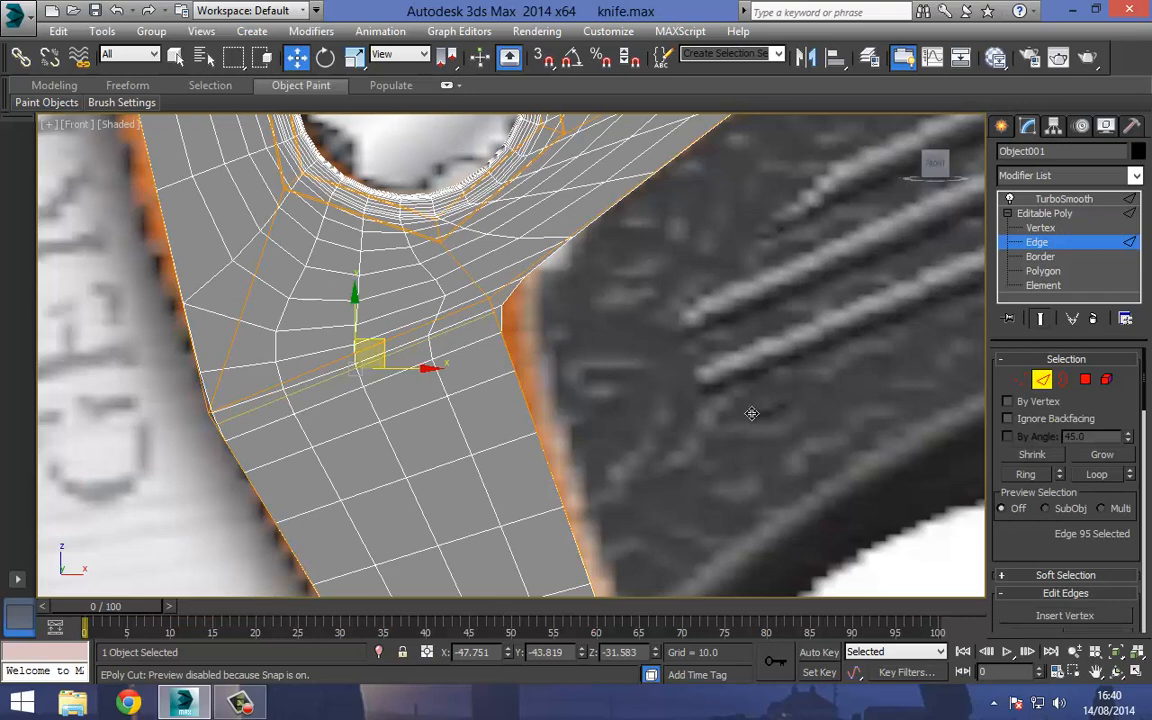
pyautogui.moveTo(371, 353)
pyautogui.mouseDown()
pyautogui.moveTo(378, 395)
pyautogui.moveTo(379, 318)
pyautogui.moveTo(379, 334)
pyautogui.mouseUp()
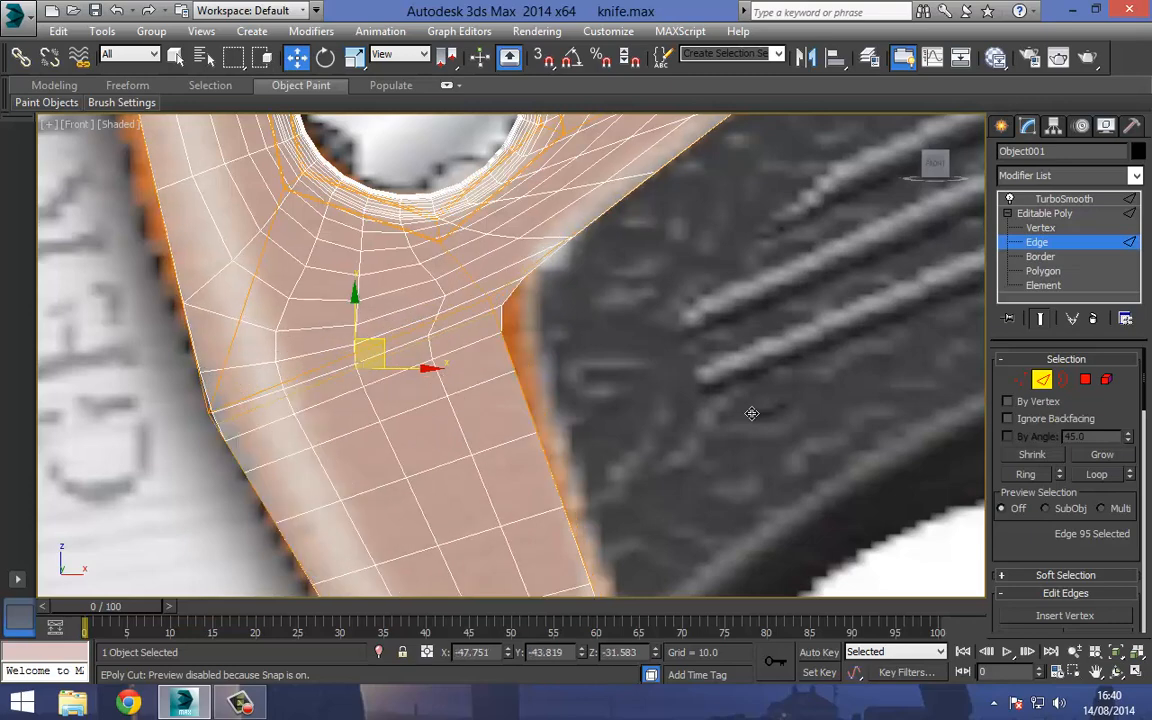
# Make the panel opaque, leave edge editing, deselect it and compare its smoothed outline with the whole knife reference
pyautogui.scroll(-2, 752, 416)
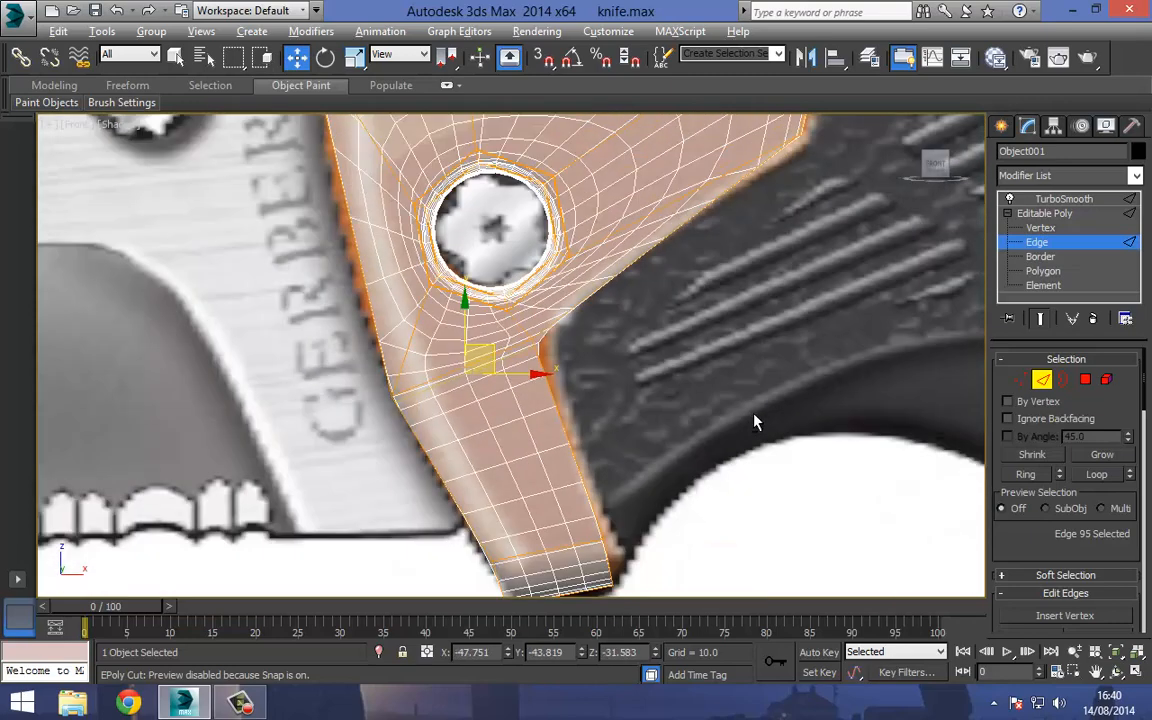
pyautogui.hotkey('alt', 'x')
pyautogui.press('2')
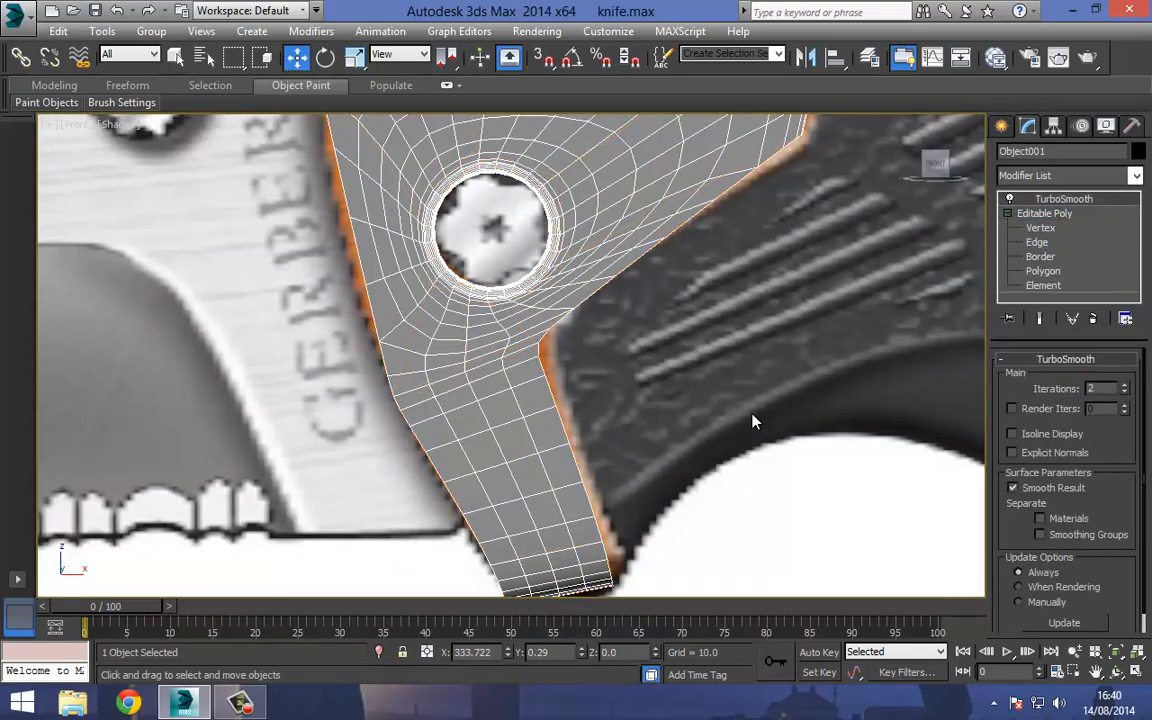
pyautogui.scroll(-4, 753, 421)
pyautogui.click(752, 415)
pyautogui.moveTo(752, 414); pyautogui.dragTo(686, 436, button='middle')
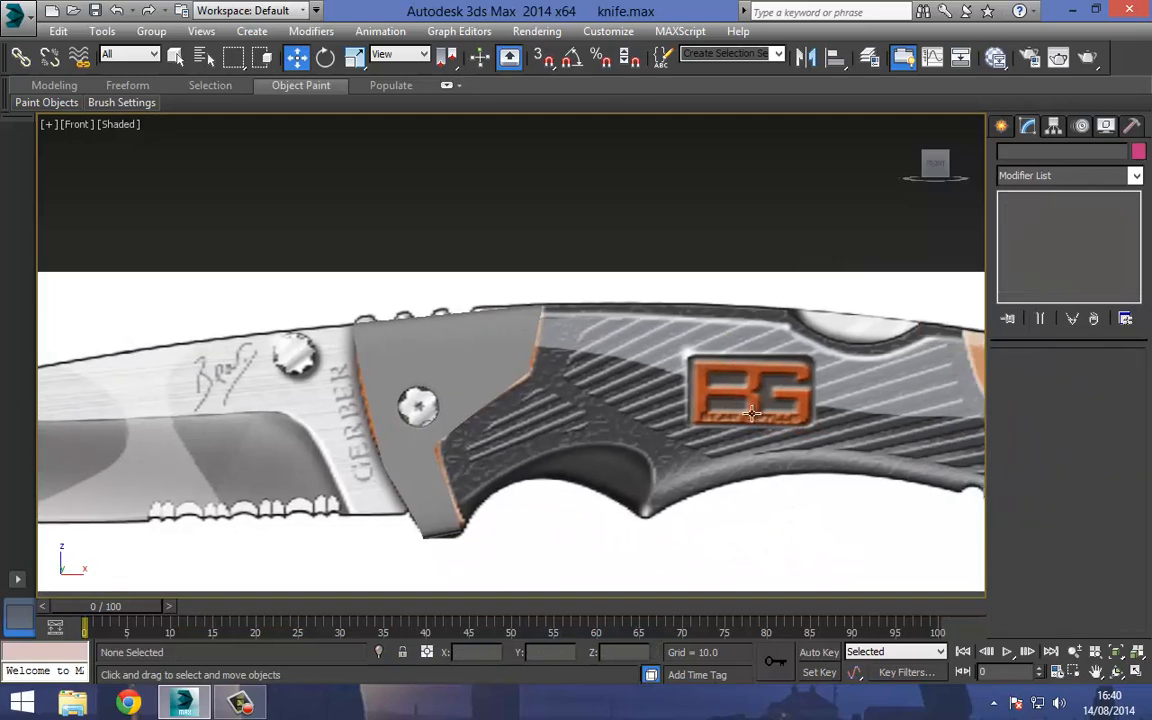
# Center the front panel's pivot on the object in the perspective view and set the pivot's Y position to 0
pyautogui.press('p')
pyautogui.keyDown('alt'); pyautogui.moveTo(752, 413); pyautogui.dragTo(752, 413, button='middle'); pyautogui.keyUp('alt')
pyautogui.click(297, 58)
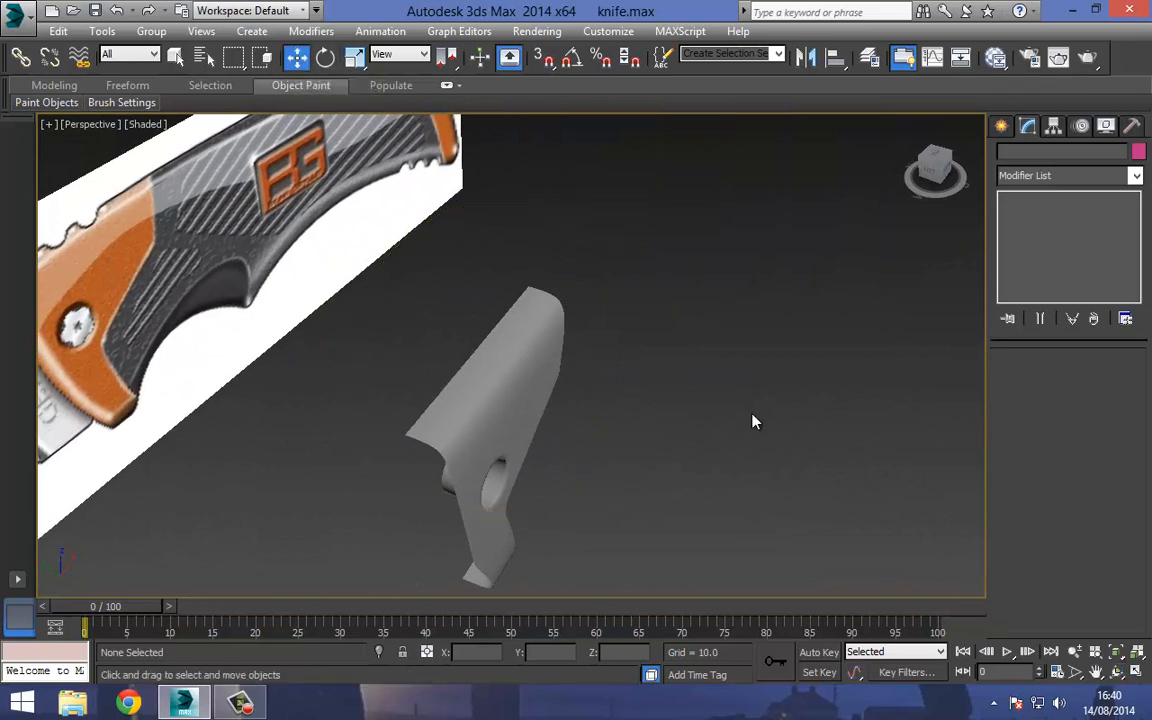
pyautogui.click(510, 385)
pyautogui.click(1054, 126)
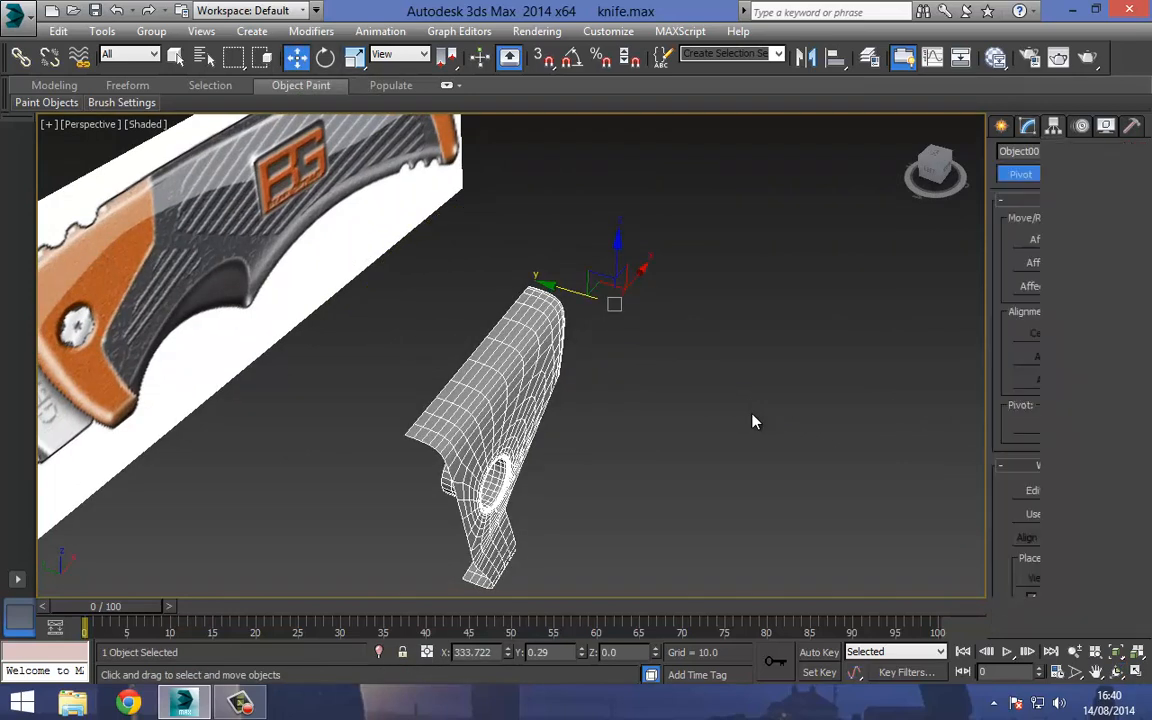
pyautogui.click(1067, 240)
pyautogui.click(1066, 333)
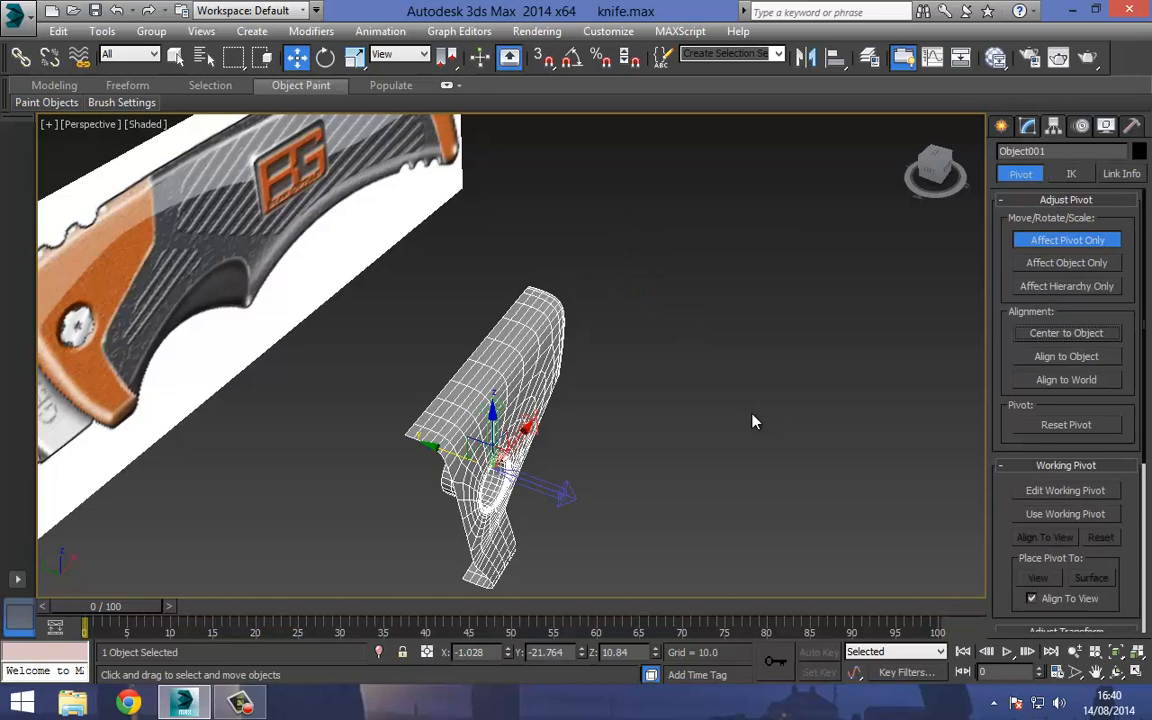
pyautogui.rightClick(582, 652)
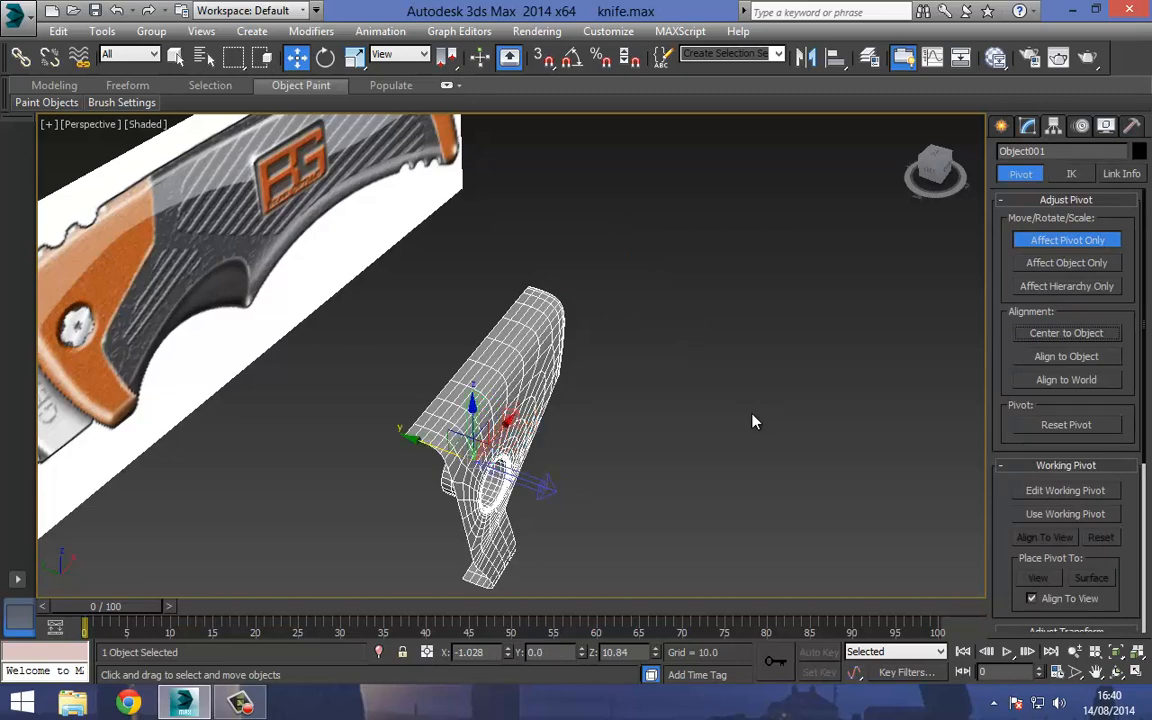
pyautogui.click(1067, 240)
# Add a Symmetry modifier above TurboSmooth on the front panel with Z as the mirror axis
pyautogui.click(1028, 126)
pyautogui.click(1136, 175)
pyautogui.press('s')
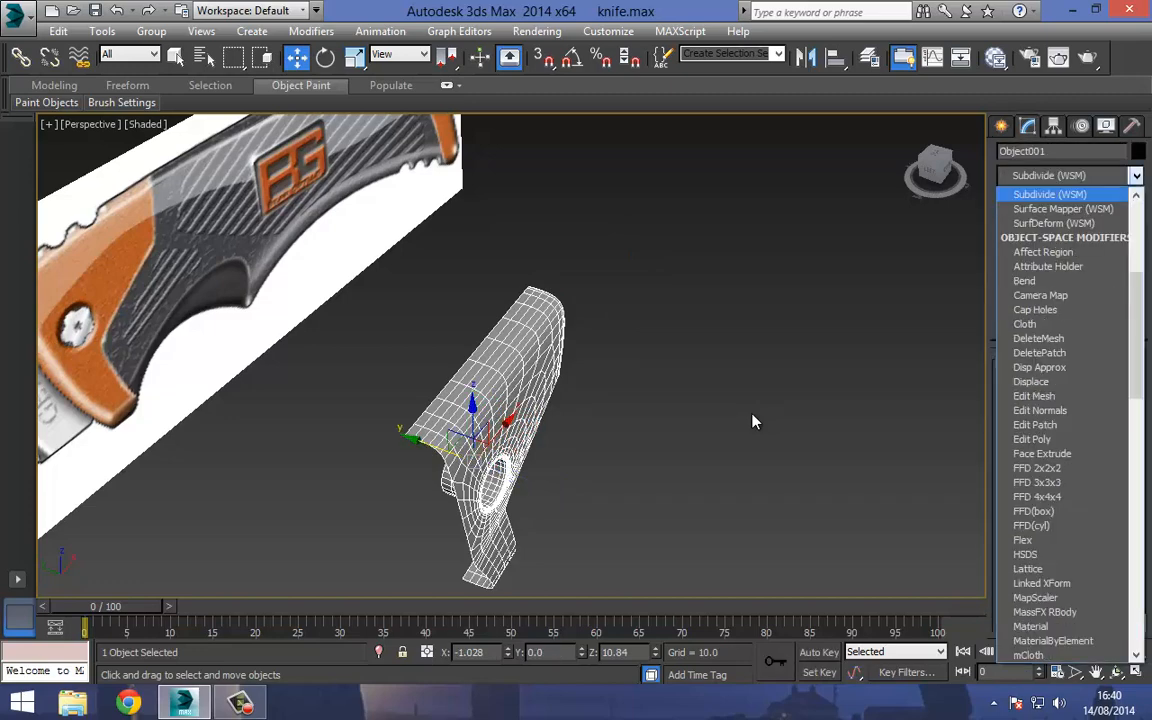
pyautogui.press('s')
pyautogui.press('s')
pyautogui.press('s')
pyautogui.press('s')
pyautogui.press('s')
pyautogui.press('s')
pyautogui.press('s')
pyautogui.press('s')
pyautogui.press('s')
pyautogui.press('s')
pyautogui.press('s')
pyautogui.press('s')
pyautogui.click(1035, 353)
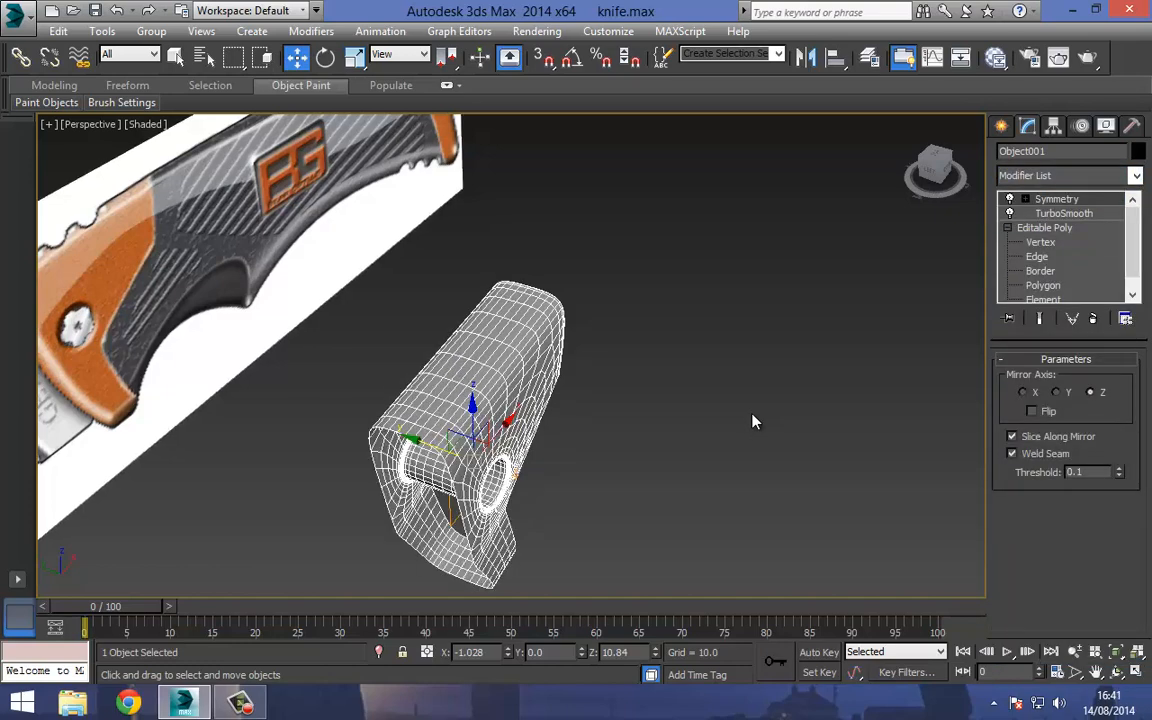
# Unhide all objects to view the mirrored panel against the handle, and select the main handle body
pyautogui.click(752, 413)
pyautogui.moveTo(752, 413)
pyautogui.mouseDown(button='middle')
pyautogui.moveTo(752, 385)
pyautogui.moveTo(753, 419)
pyautogui.mouseUp(button='middle')
pyautogui.rightClick(753, 419)
pyautogui.rightClick(753, 421)
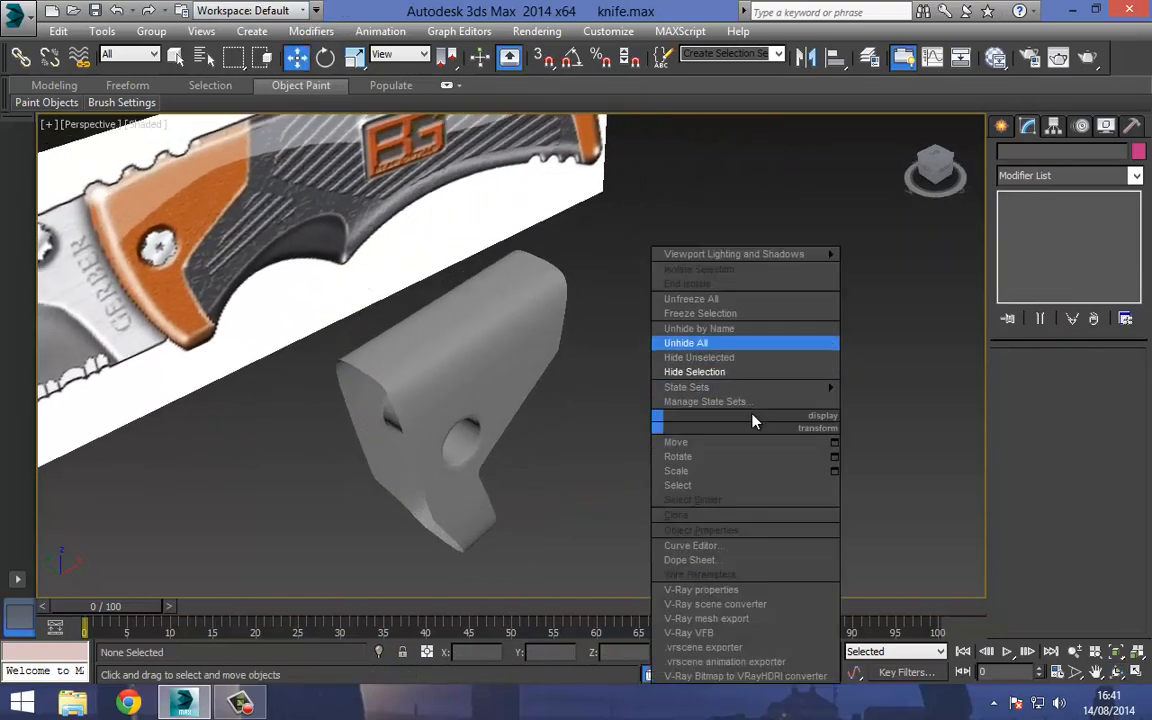
pyautogui.click(753, 421)
pyautogui.keyDown('alt'); pyautogui.moveTo(753, 419); pyautogui.dragTo(752, 413, button='middle'); pyautogui.keyUp('alt')
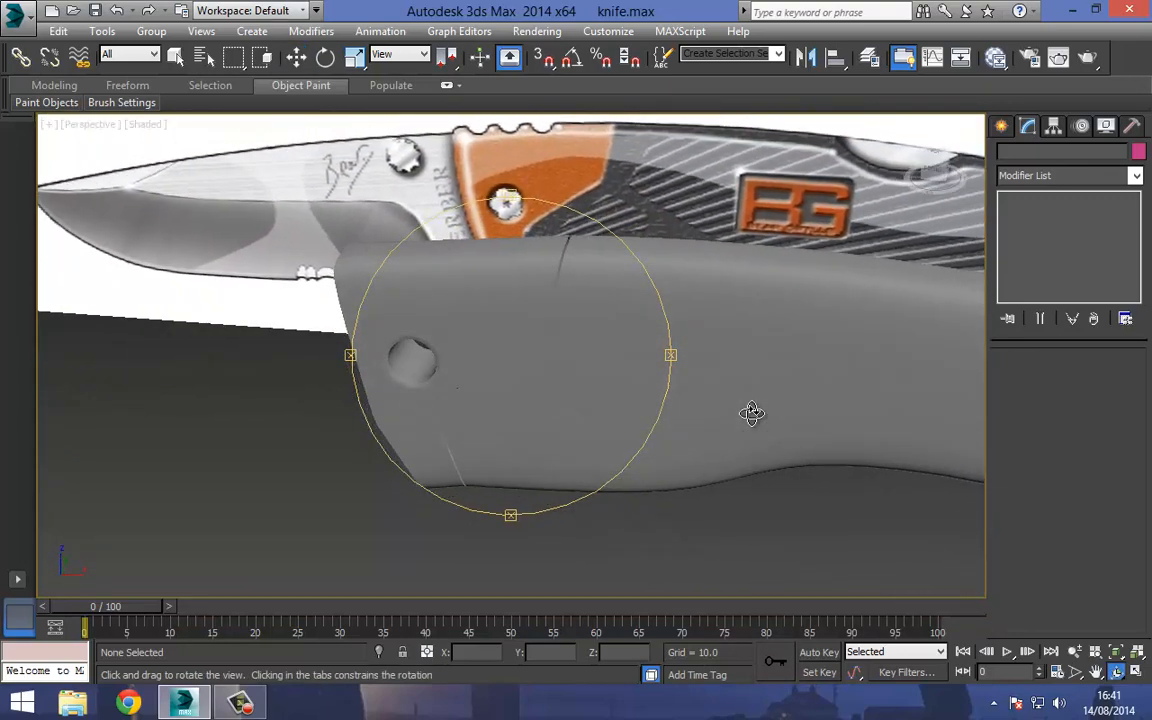
pyautogui.rightClick(752, 413)
pyautogui.click(752, 413)
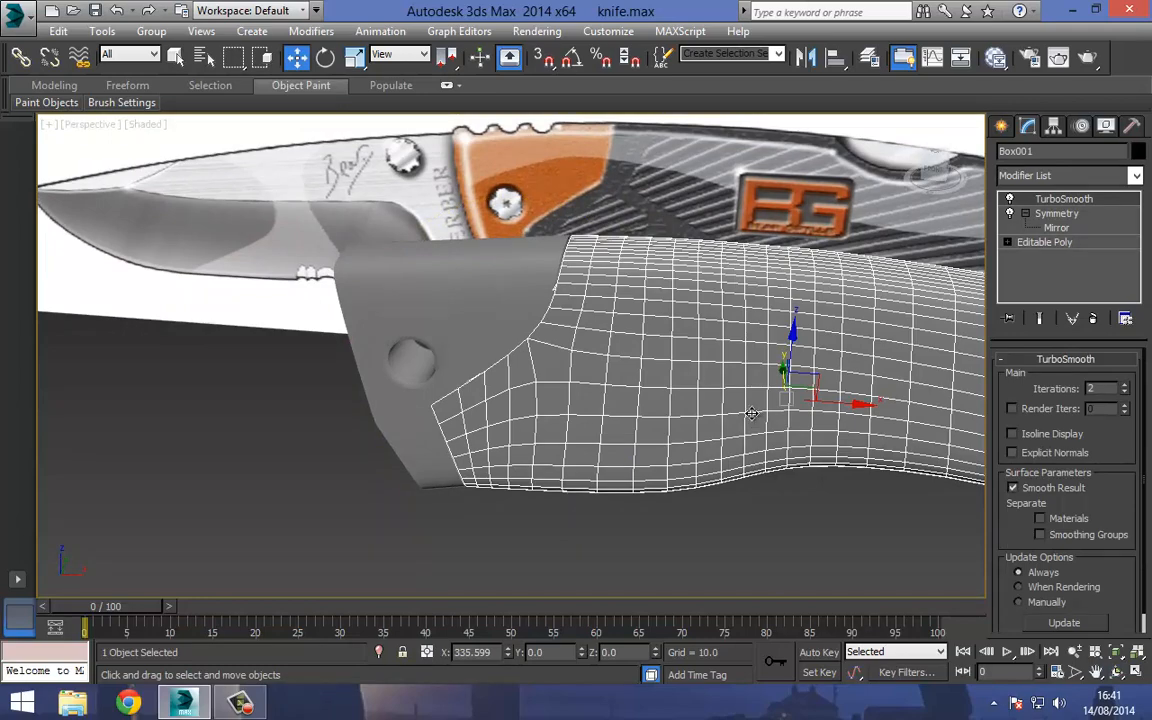
pyautogui.moveTo(752, 413)
pyautogui.mouseDown(button='middle')
pyautogui.moveTo(612, 403)
pyautogui.moveTo(578, 431)
pyautogui.moveTo(611, 439)
pyautogui.mouseUp(button='middle')
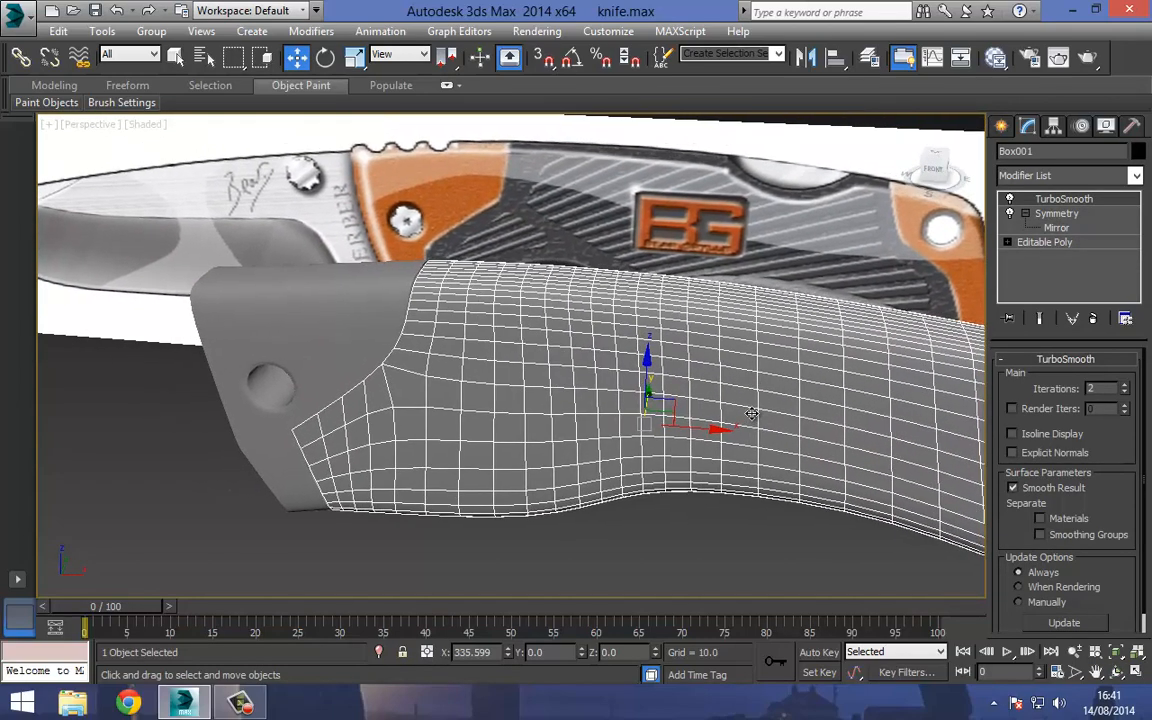